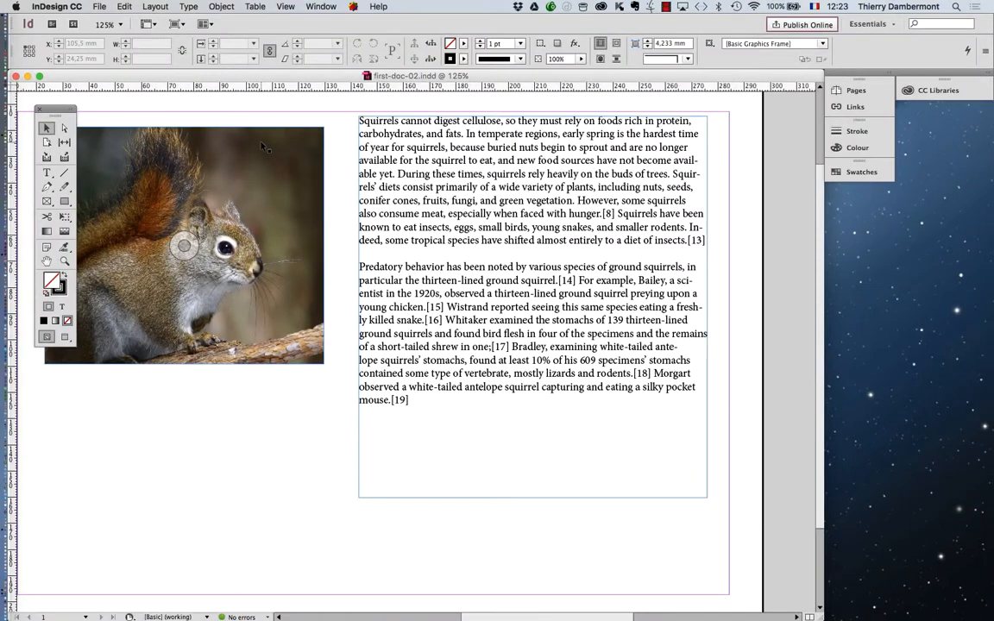
Step: Select the text frame containing the squirrel article
{"action": "left_click", "coordinate": [406, 183]}
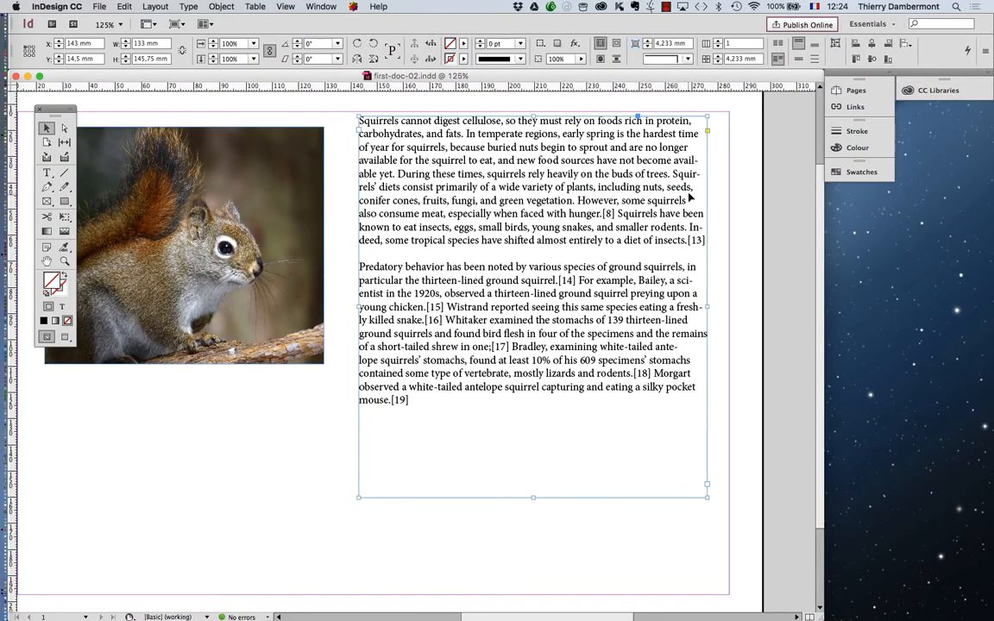
{"action": "left_click", "coordinate": [99, 6]}
{"action": "mouse_move", "coordinate": [119, 24]}
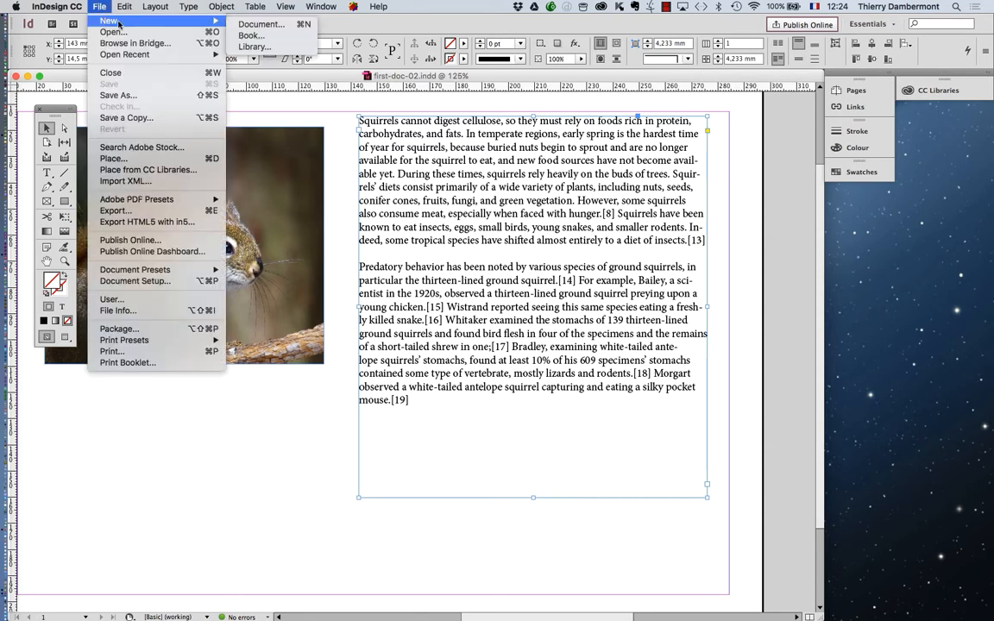
{"action": "left_click", "coordinate": [256, 25]}
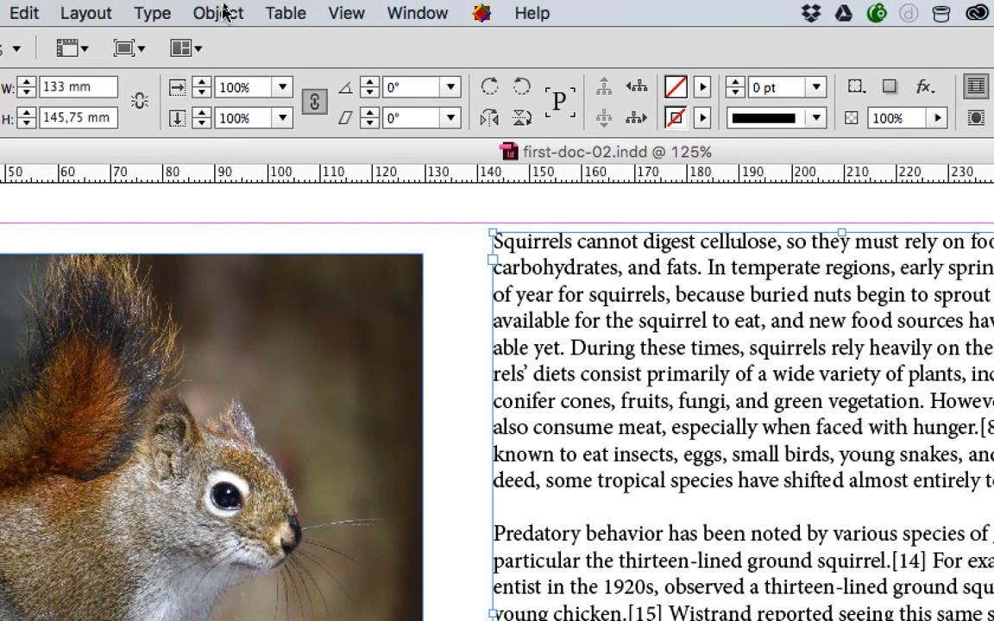
Step: In the Text Frame Options, set the number of columns to 2 and turn on the preview
{"action": "left_click", "coordinate": [220, 14]}
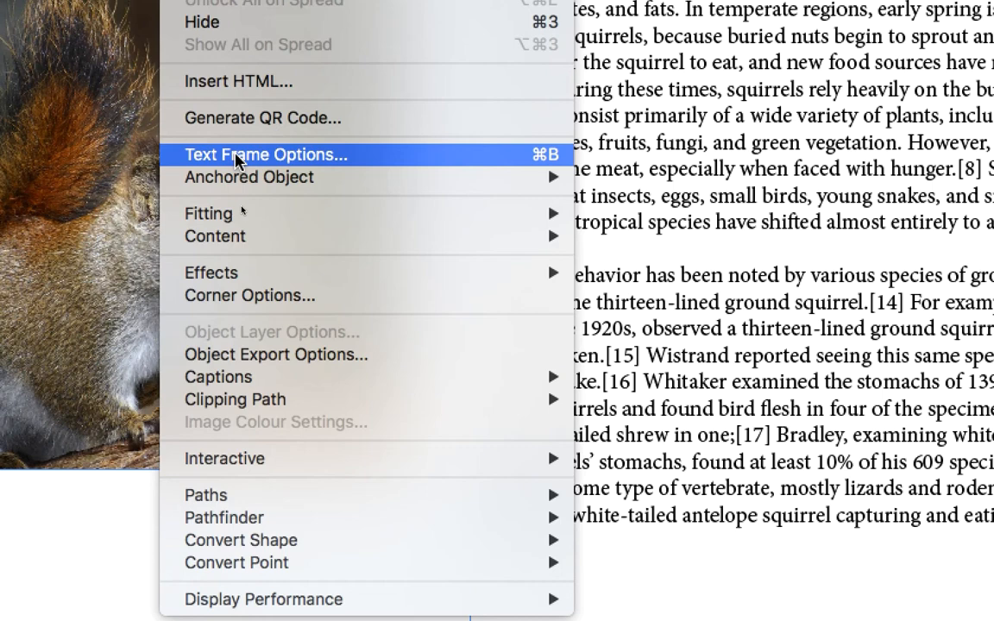
{"action": "left_click", "coordinate": [235, 155]}
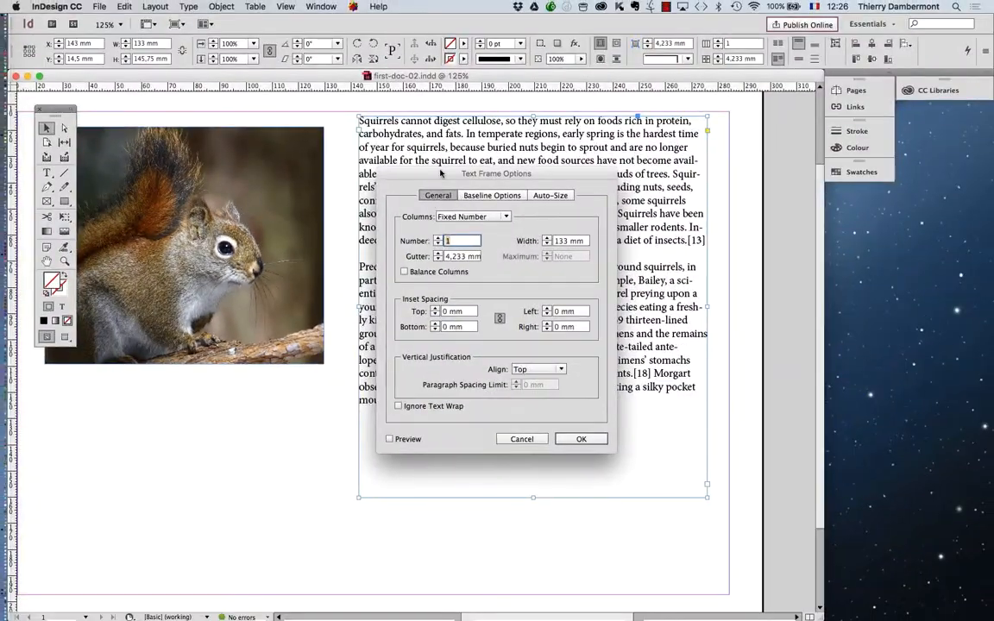
{"action": "left_click_drag", "start_coordinate": [629, 94], "coordinate": [993, 62]}
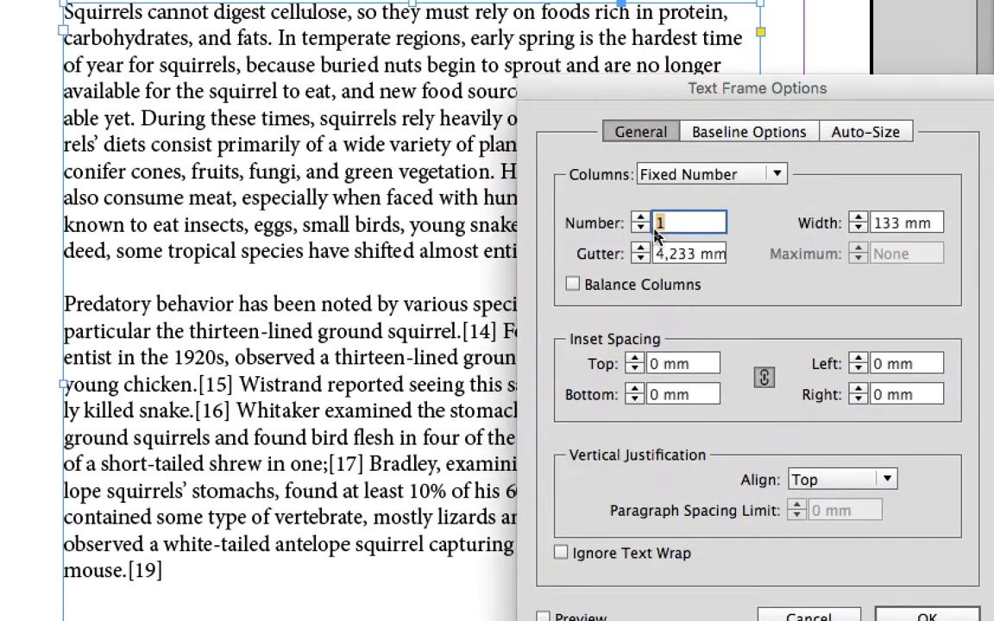
{"action": "type", "text": "2"}
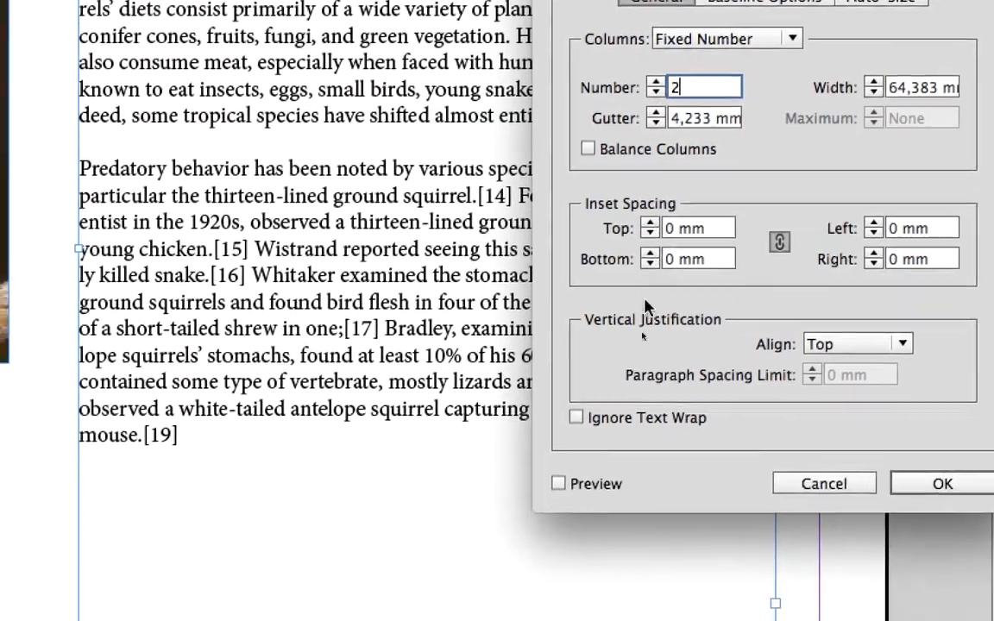
{"action": "left_click", "coordinate": [587, 485]}
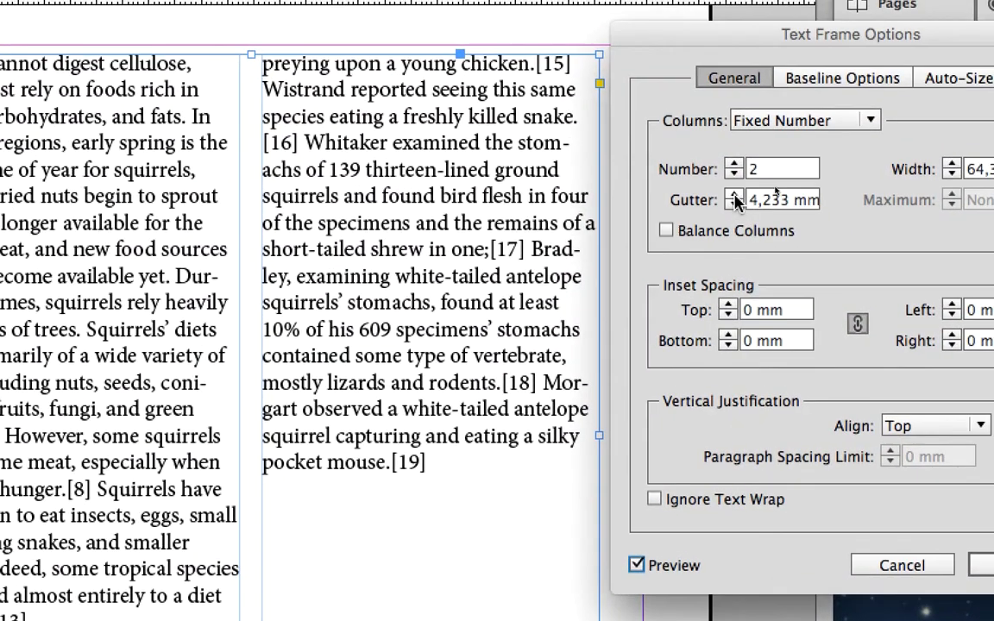
Step: Increase the gutter between the two text columns to 7 mm and apply the frame options
{"action": "left_click", "coordinate": [734, 197]}
{"action": "left_click", "coordinate": [734, 196]}
{"action": "left_click", "coordinate": [734, 197]}
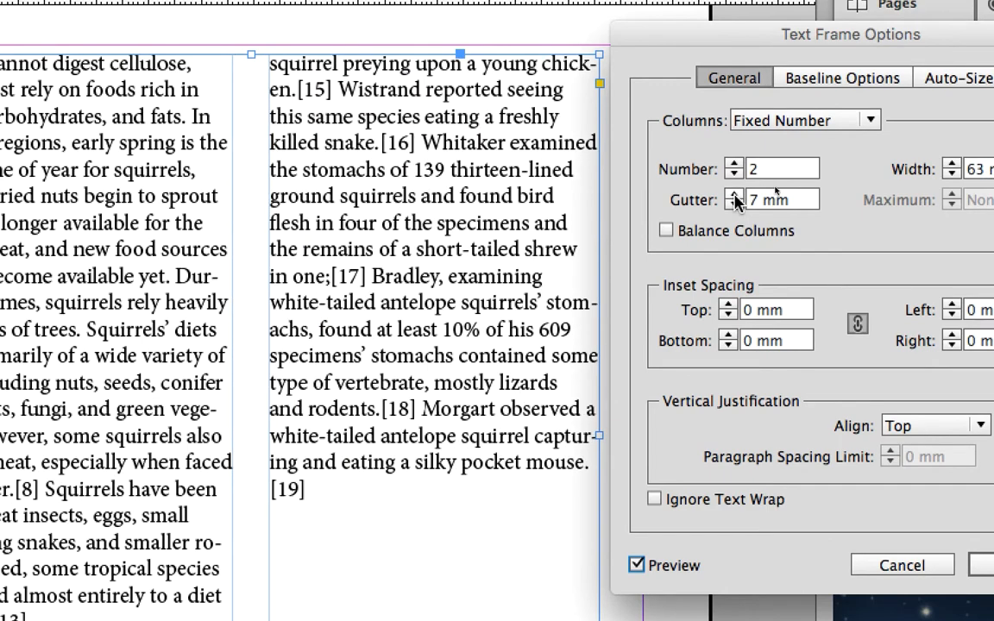
{"action": "left_click", "coordinate": [734, 197]}
{"action": "left_click", "coordinate": [734, 199]}
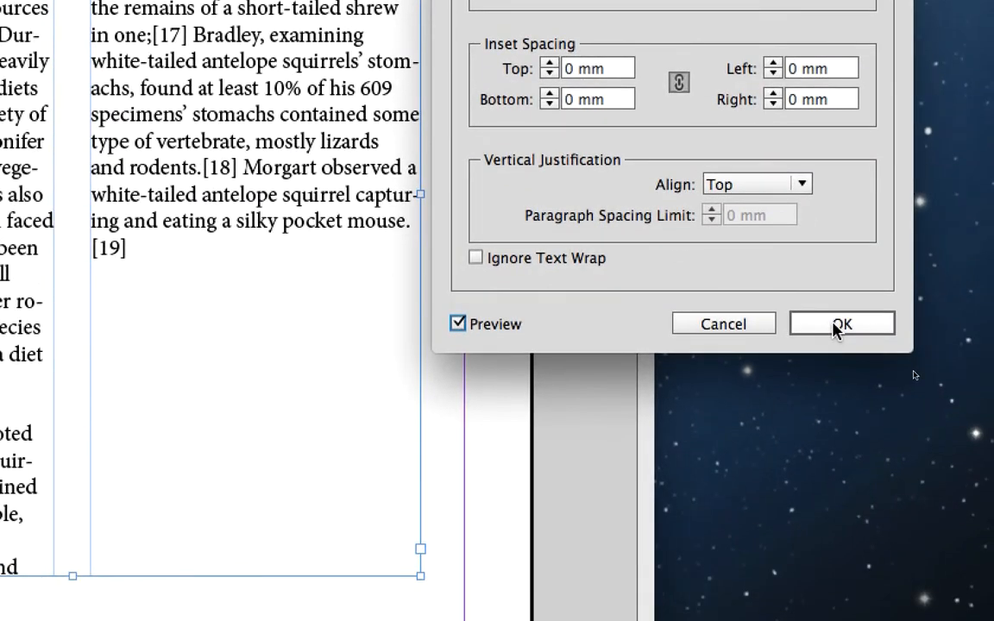
{"action": "left_click", "coordinate": [835, 325]}
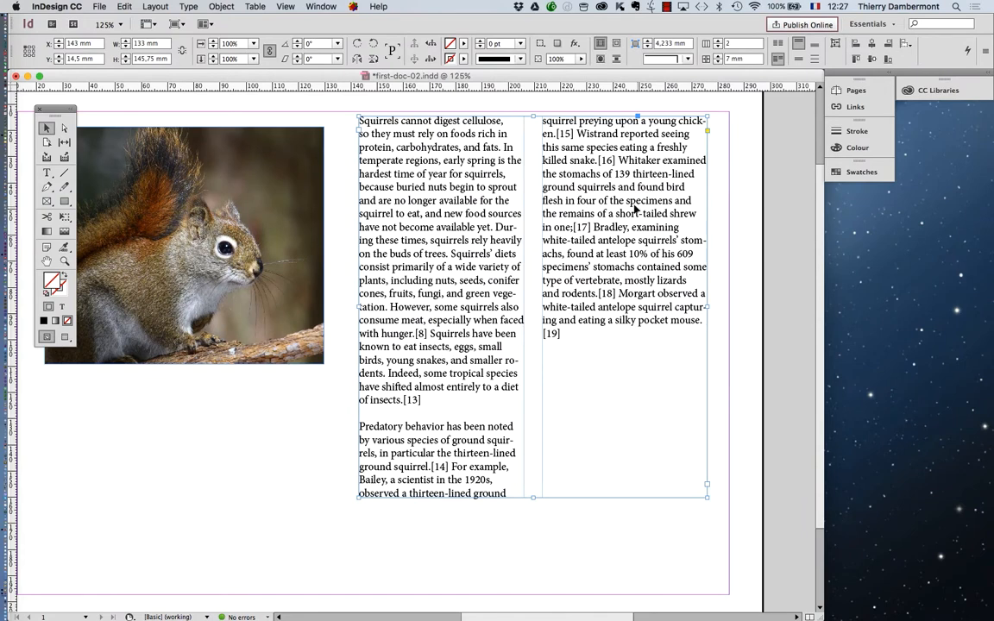
Step: Move the two-column text frame to about X 137,75 mm and Y 21 mm
{"action": "left_click_drag", "start_coordinate": [634, 209], "coordinate": [621, 226]}
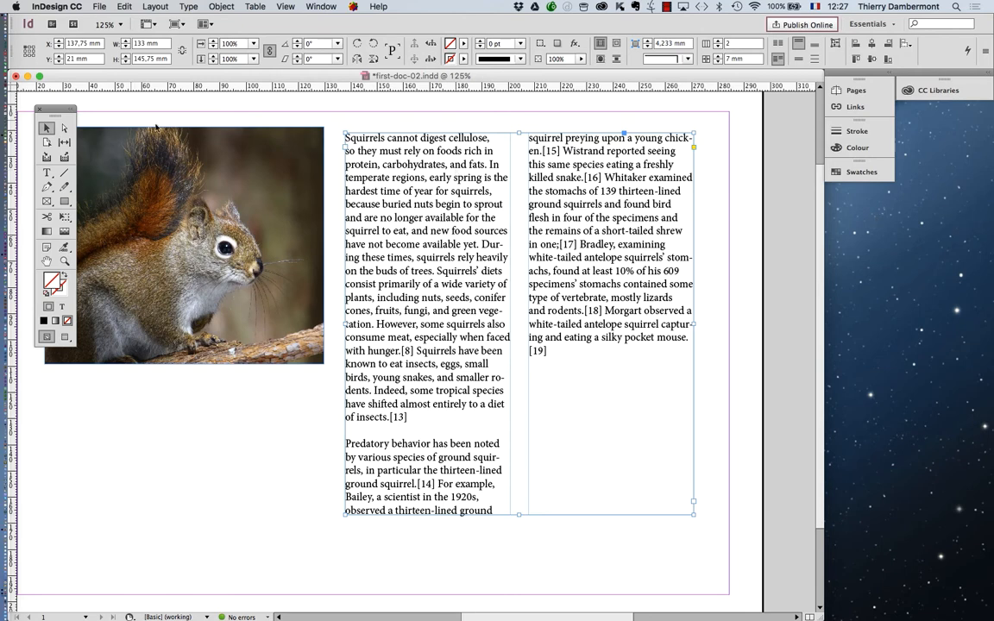
Step: Place the Tools panel between the picture and the text, and bring the stroke and the fill swatch to the front in turn
{"action": "mouse_move", "coordinate": [53, 112]}
{"action": "left_mouse_down"}
{"action": "mouse_move", "coordinate": [249, 115]}
{"action": "mouse_move", "coordinate": [57, 110]}
{"action": "left_mouse_up"}
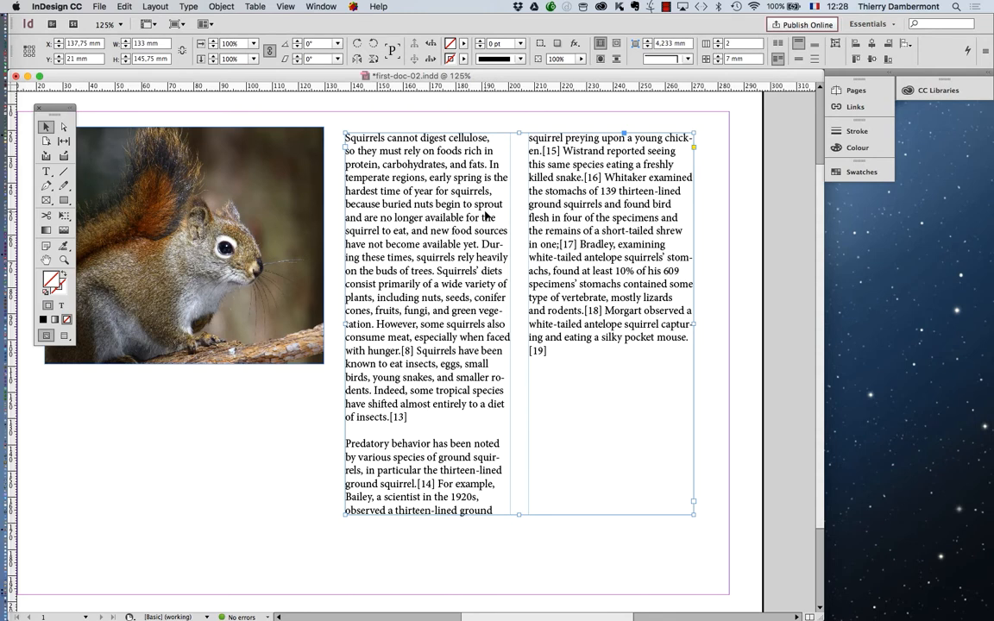
{"action": "left_click_drag", "start_coordinate": [55, 107], "coordinate": [269, 106]}
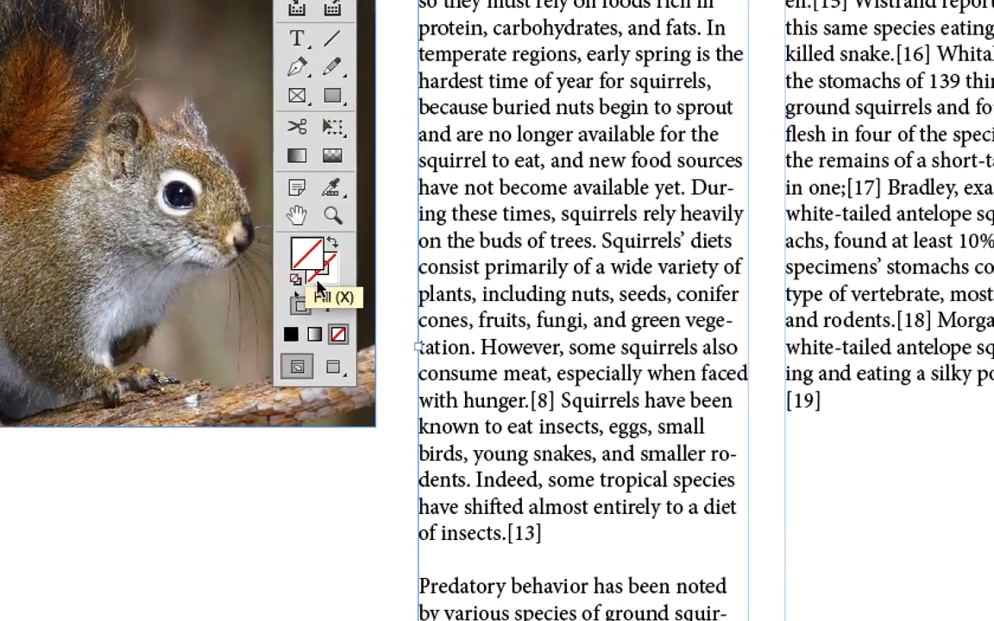
{"action": "left_click", "coordinate": [318, 283]}
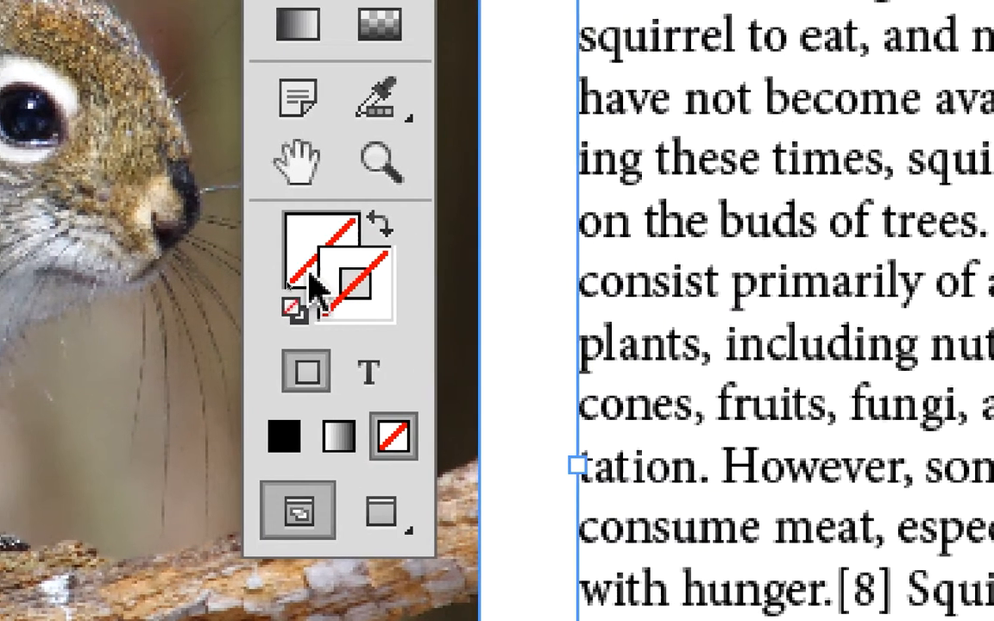
{"action": "left_click", "coordinate": [277, 234]}
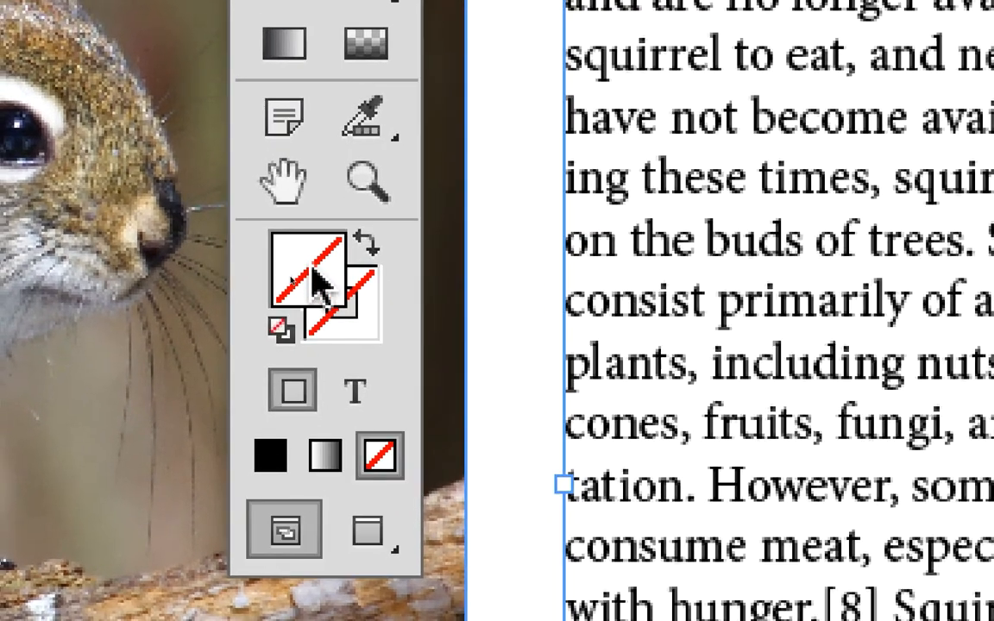
{"action": "double_click", "coordinate": [315, 281]}
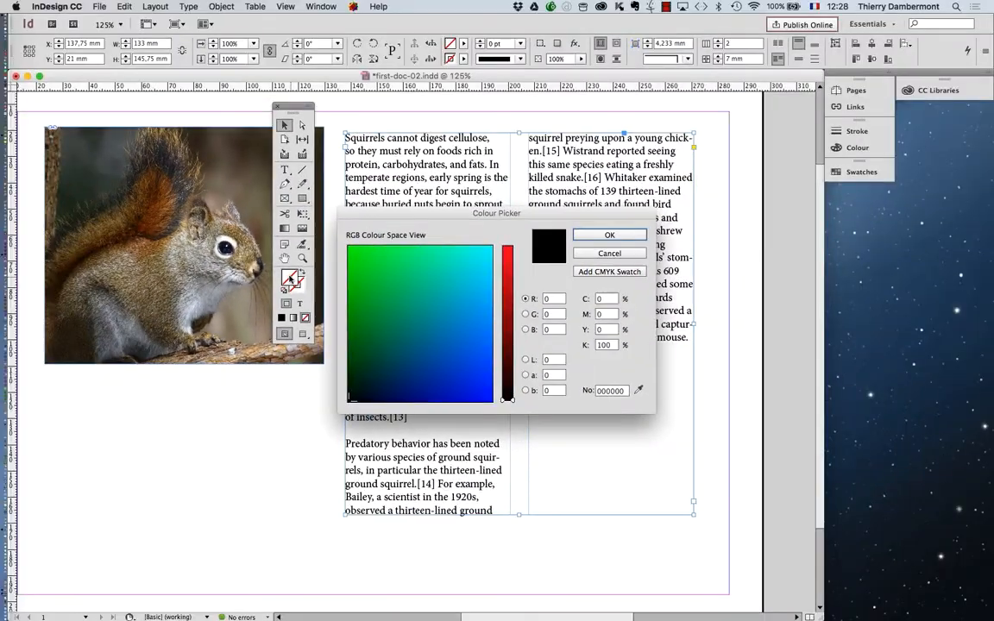
{"action": "left_click_drag", "start_coordinate": [566, 215], "coordinate": [747, 165]}
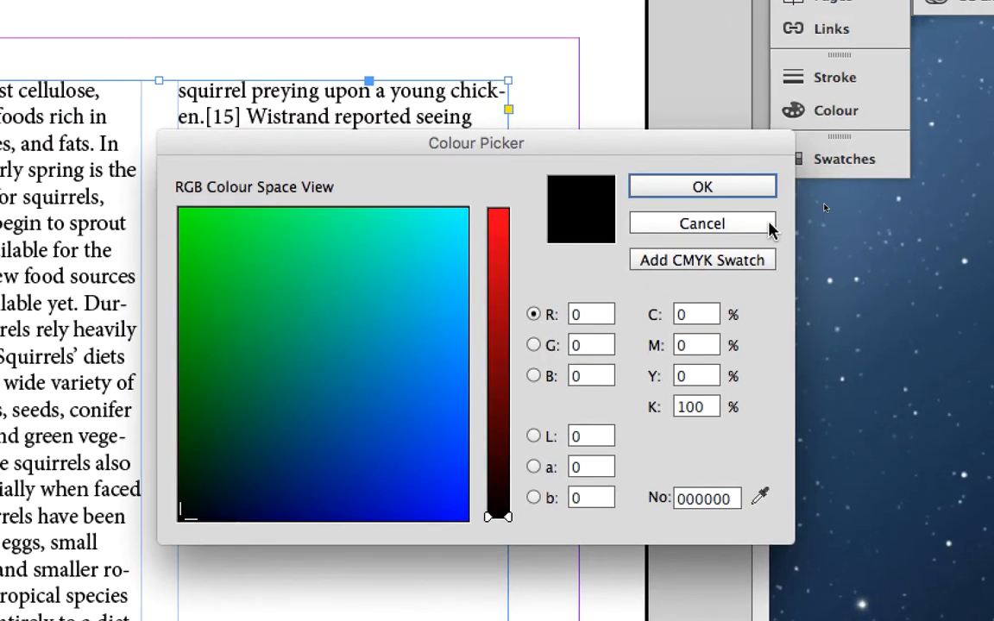
{"action": "left_click", "coordinate": [770, 226]}
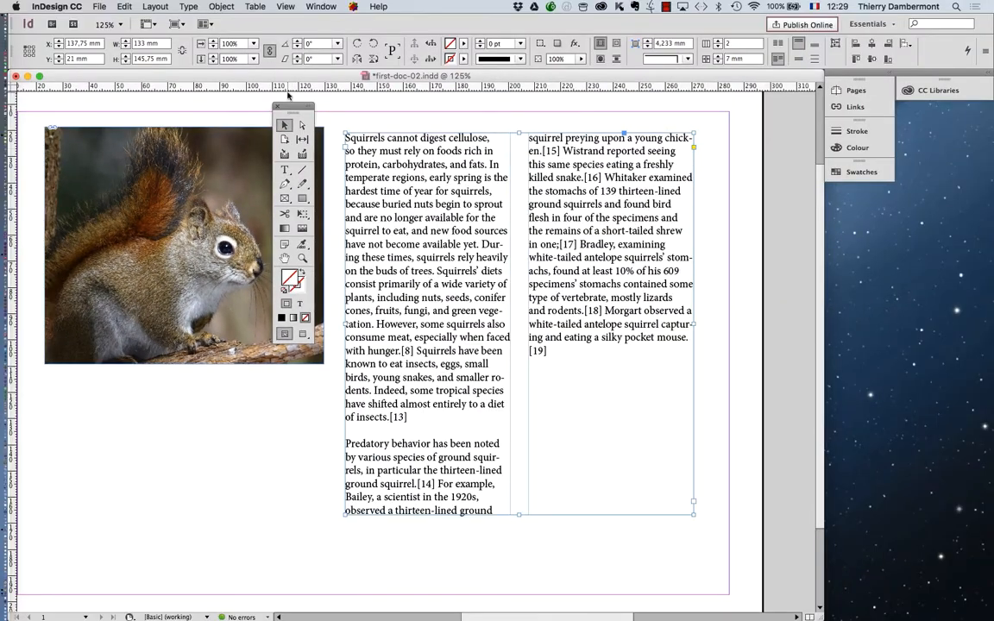
{"action": "left_click_drag", "start_coordinate": [345, 28], "coordinate": [7, 22]}
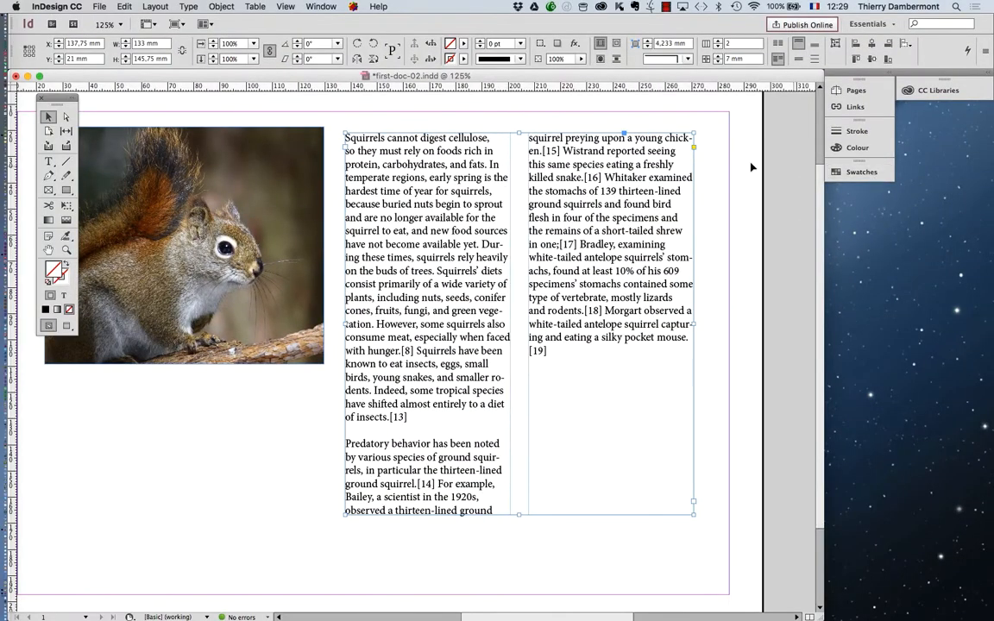
Step: Show the Swatches panel and detach it as a floating panel near the second text column
{"action": "left_click", "coordinate": [321, 6]}
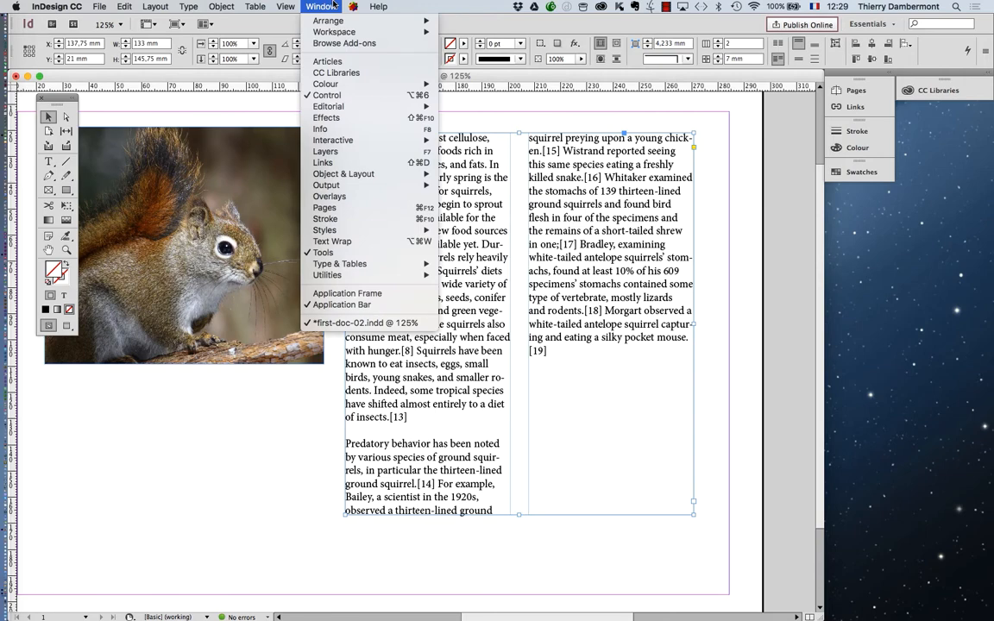
{"action": "mouse_move", "coordinate": [405, 83]}
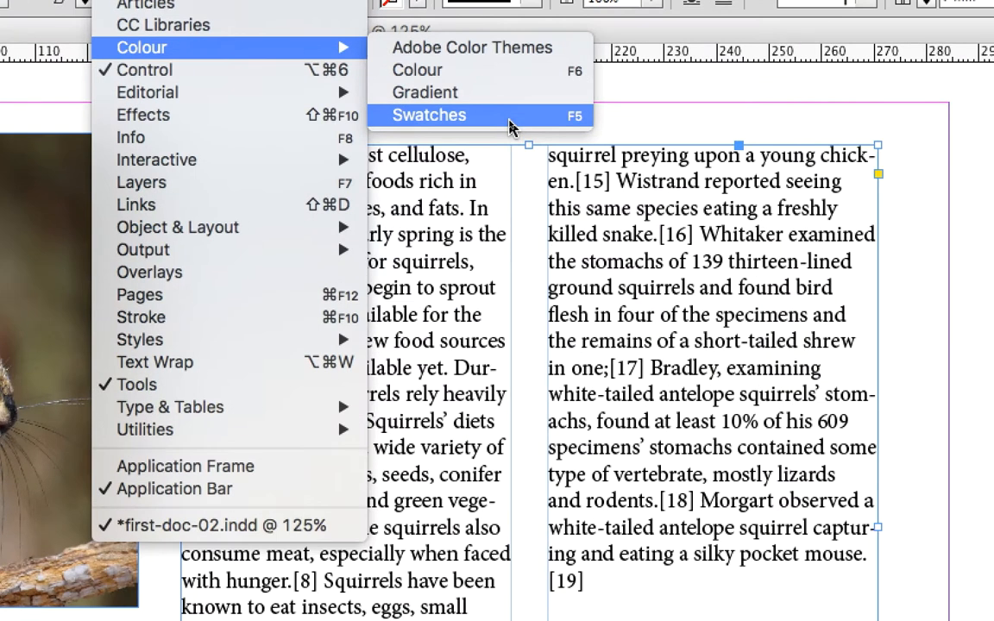
{"action": "left_click", "coordinate": [509, 127]}
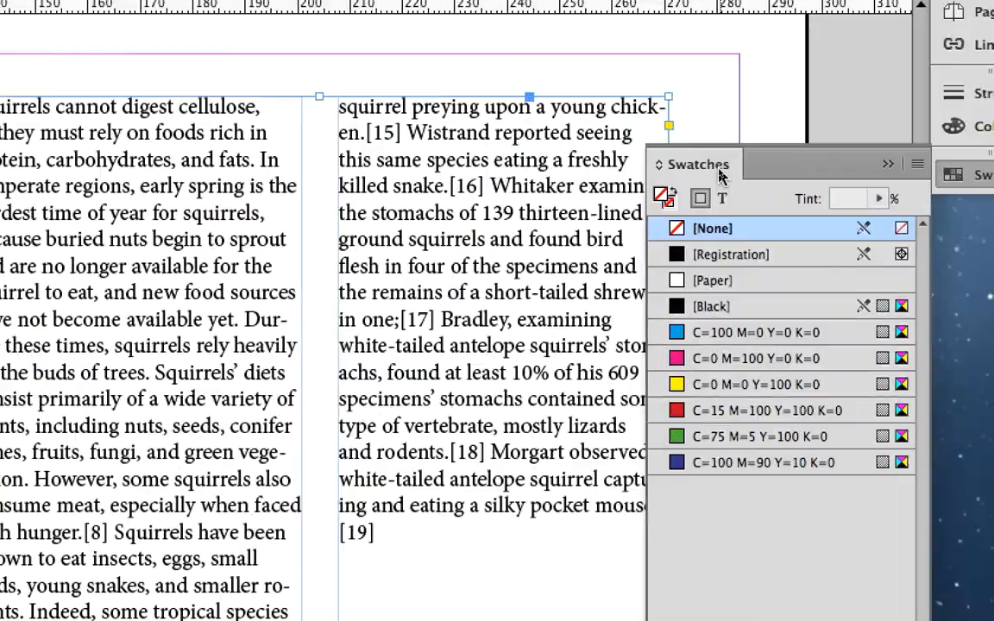
{"action": "left_click_drag", "start_coordinate": [720, 176], "coordinate": [435, 144]}
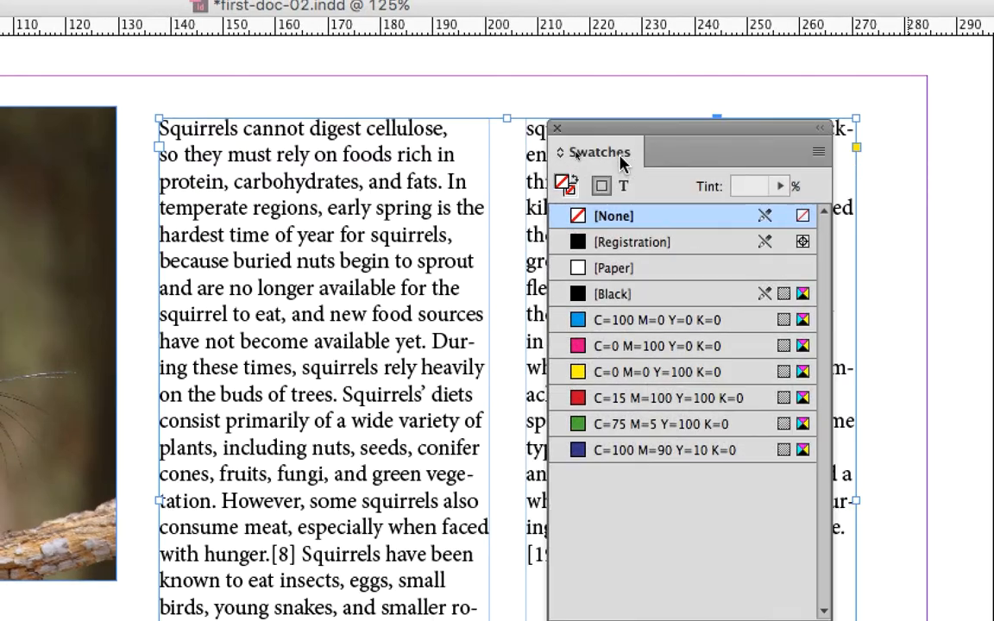
{"action": "left_click_drag", "start_coordinate": [648, 128], "coordinate": [692, 124]}
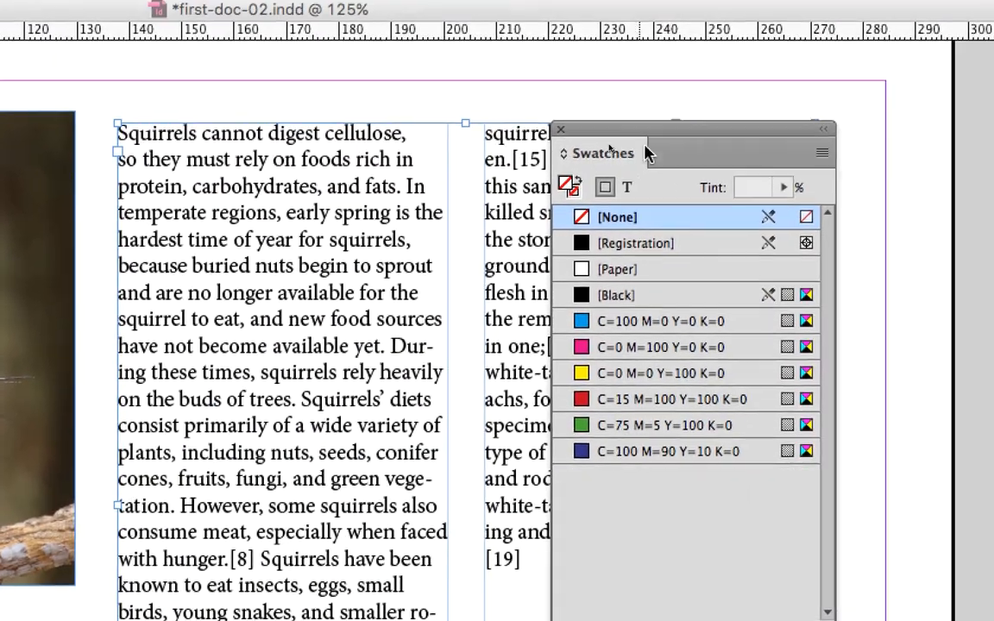
{"action": "left_click_drag", "start_coordinate": [664, 120], "coordinate": [566, 87]}
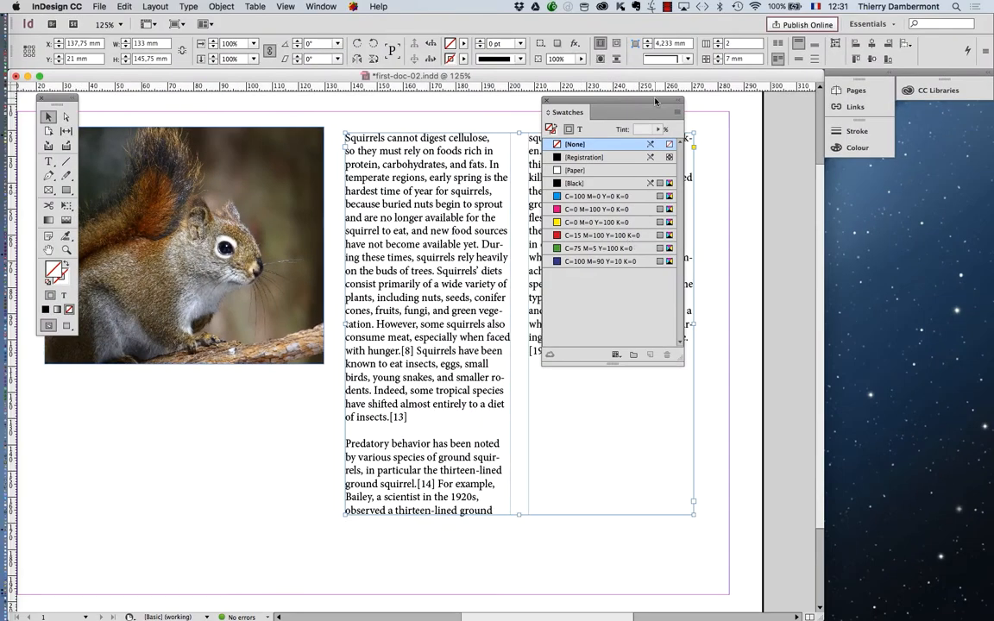
{"action": "left_click_drag", "start_coordinate": [654, 99], "coordinate": [740, 151]}
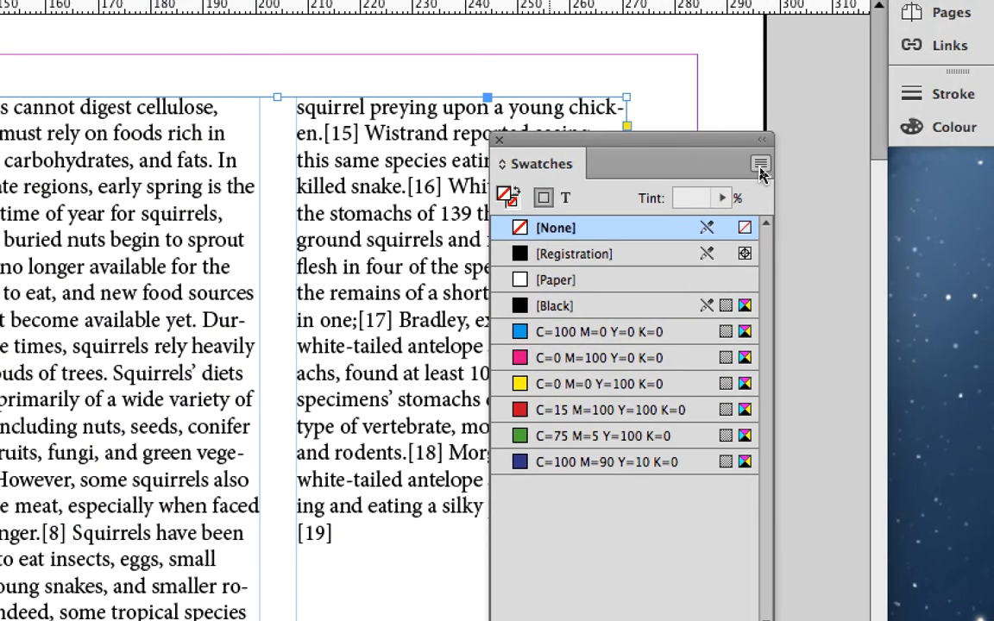
Step: Start a new process colour swatch and set its colour mode to RGB
{"action": "left_click", "coordinate": [760, 166]}
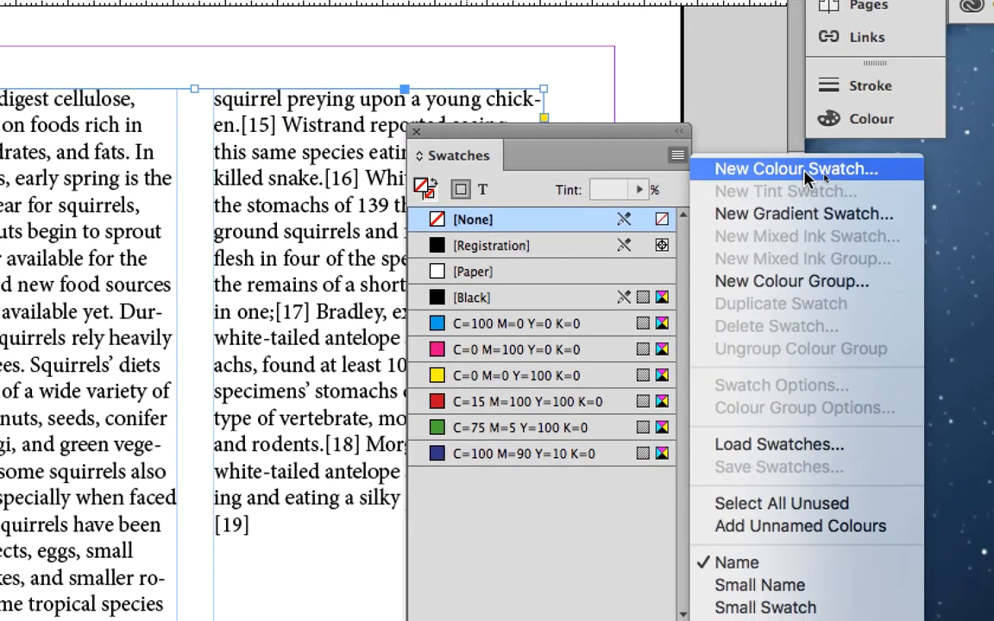
{"action": "left_click", "coordinate": [804, 171]}
{"action": "left_click_drag", "start_coordinate": [199, 202], "coordinate": [739, 29]}
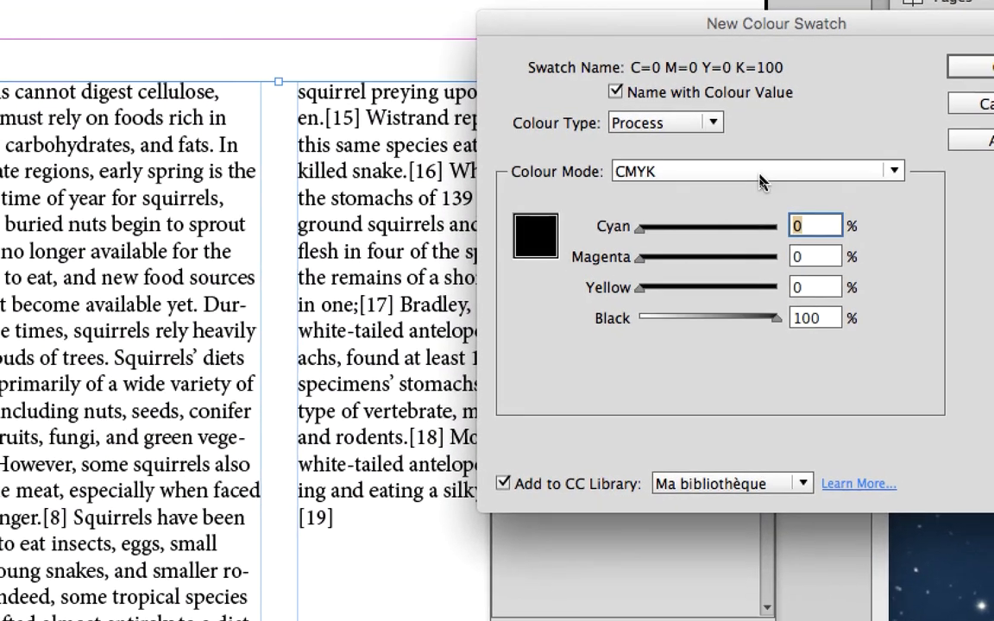
{"action": "left_click", "coordinate": [759, 182]}
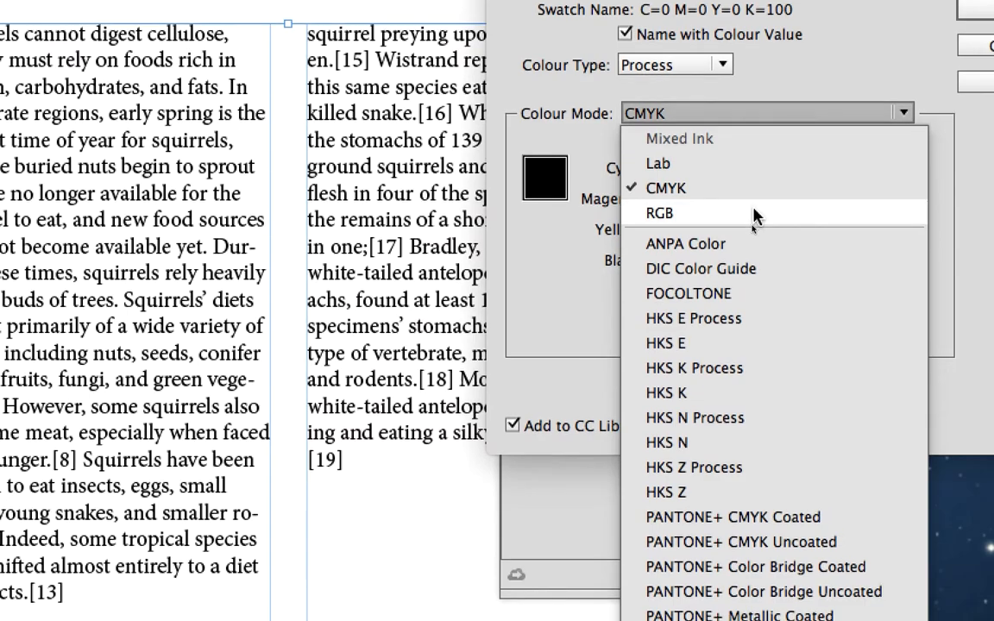
{"action": "left_click", "coordinate": [747, 270]}
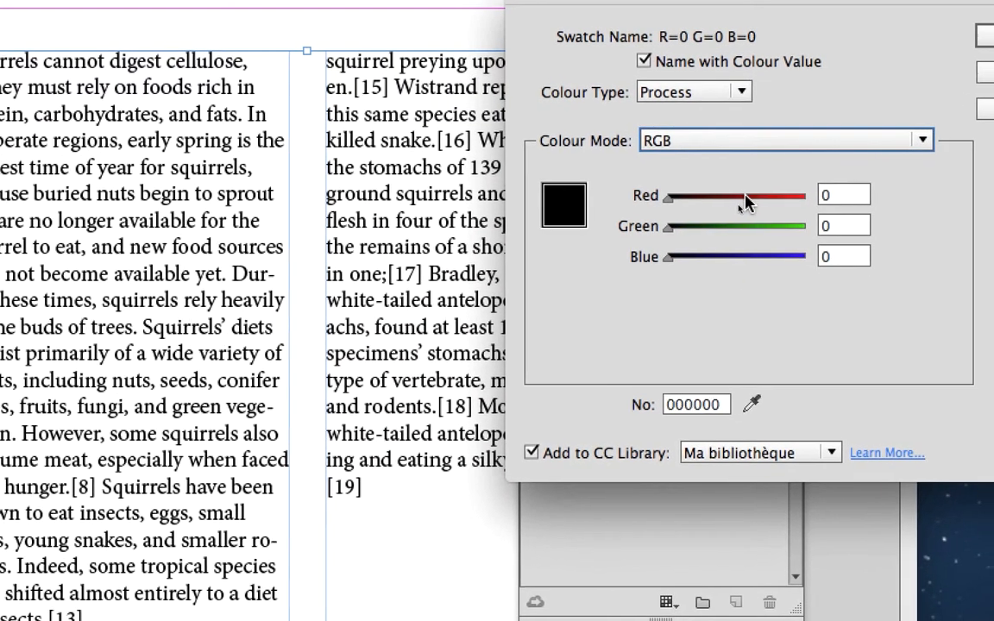
Step: Mix a pale green for the new swatch with Red 187, Green 212 and Blue 183
{"action": "left_click", "coordinate": [755, 200]}
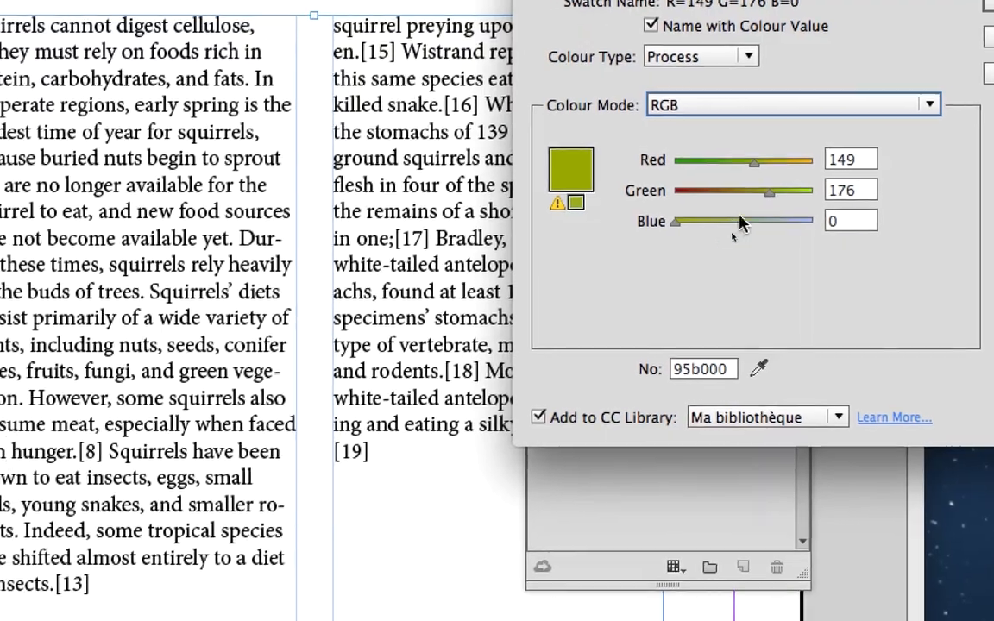
{"action": "left_click_drag", "start_coordinate": [656, 233], "coordinate": [764, 233]}
{"action": "left_click", "coordinate": [731, 207]}
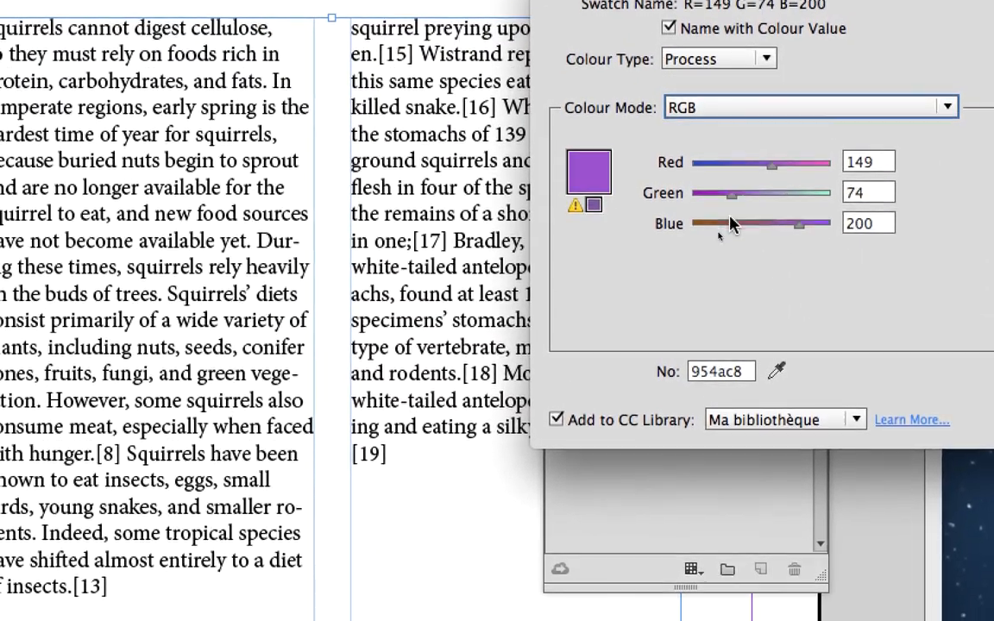
{"action": "left_click", "coordinate": [747, 177]}
{"action": "left_click", "coordinate": [778, 207]}
{"action": "left_click", "coordinate": [732, 221]}
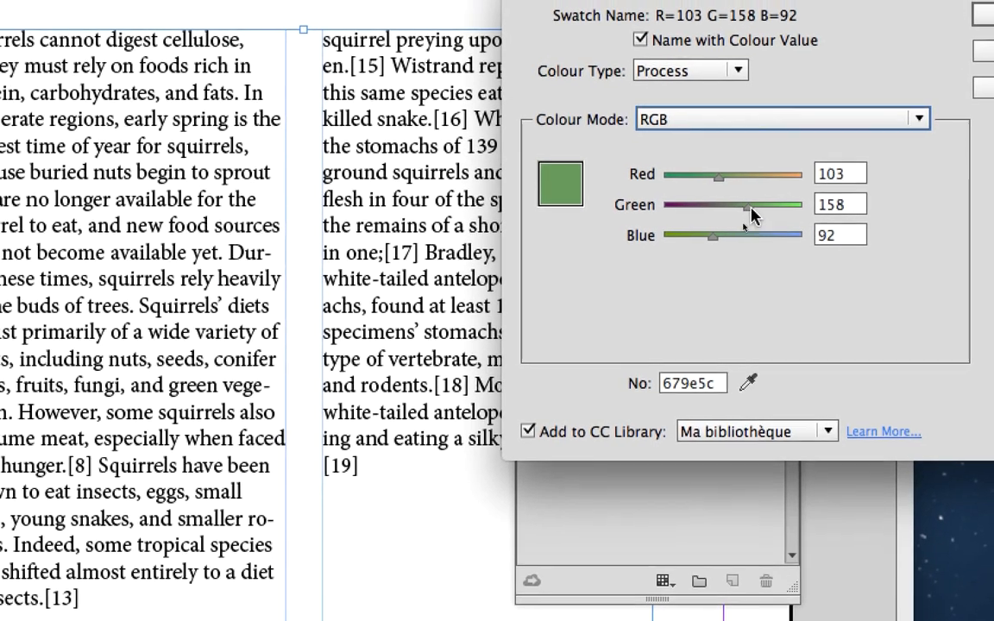
{"action": "mouse_move", "coordinate": [750, 208]}
{"action": "left_mouse_down"}
{"action": "mouse_move", "coordinate": [707, 199]}
{"action": "mouse_move", "coordinate": [761, 199]}
{"action": "mouse_move", "coordinate": [684, 201]}
{"action": "mouse_move", "coordinate": [802, 199]}
{"action": "mouse_move", "coordinate": [675, 199]}
{"action": "mouse_move", "coordinate": [774, 199]}
{"action": "mouse_move", "coordinate": [726, 200]}
{"action": "mouse_move", "coordinate": [748, 199]}
{"action": "left_mouse_up"}
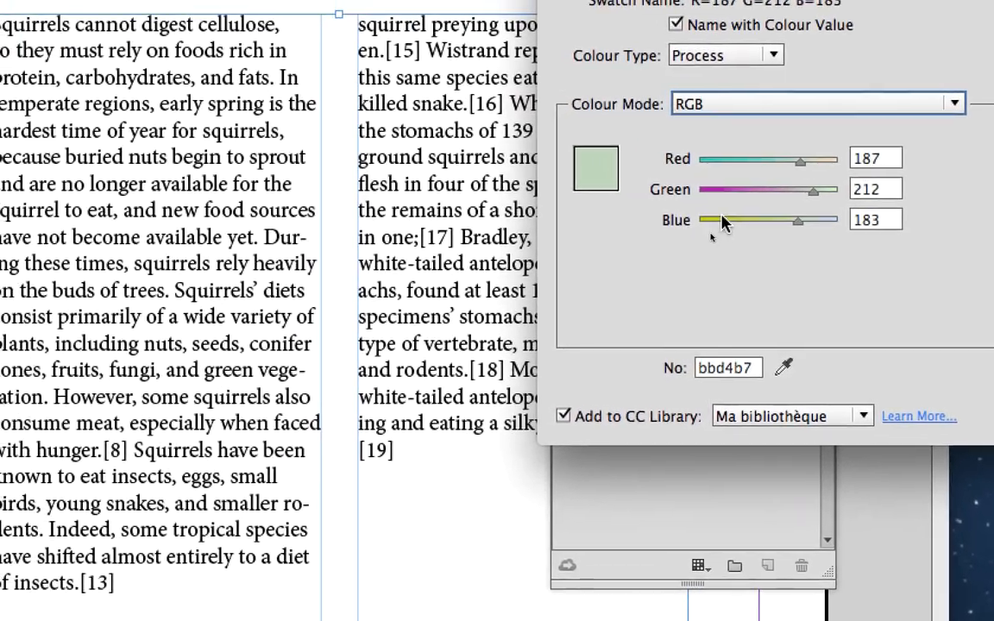
Step: Try a purple for the new swatch with Red 106, Green 57 and Blue 211
{"action": "left_click", "coordinate": [682, 257]}
{"action": "left_click", "coordinate": [679, 226]}
{"action": "left_click", "coordinate": [740, 194]}
{"action": "left_click", "coordinate": [796, 253]}
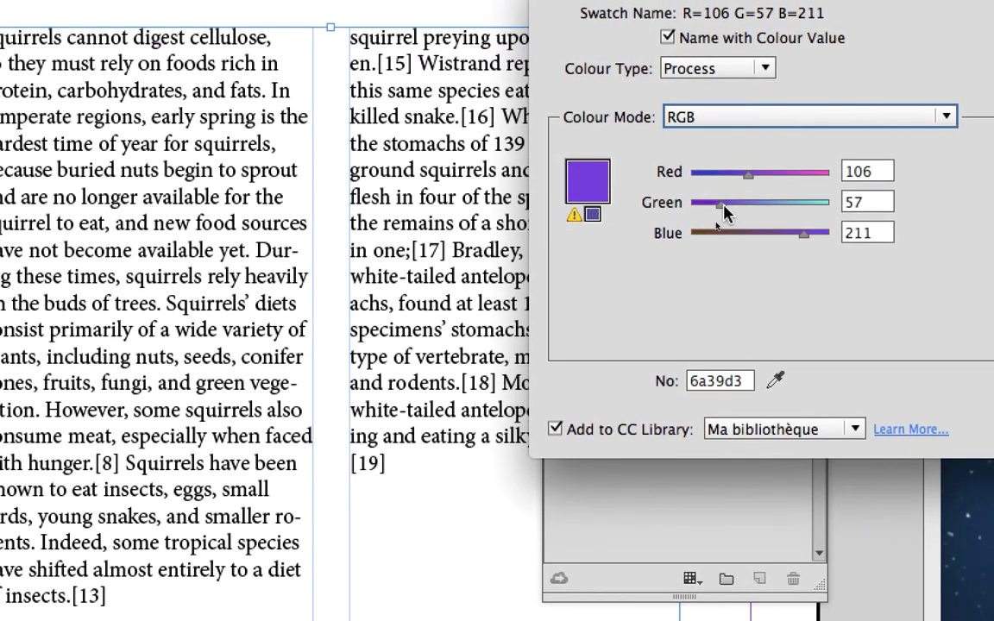
Step: Mix a bright green with Red 4, Green 255 and Blue 20, and create the swatch as the text frame's fill
{"action": "left_click_drag", "start_coordinate": [723, 215], "coordinate": [709, 197]}
{"action": "left_click", "coordinate": [823, 204]}
{"action": "left_click_drag", "start_coordinate": [740, 259], "coordinate": [726, 262]}
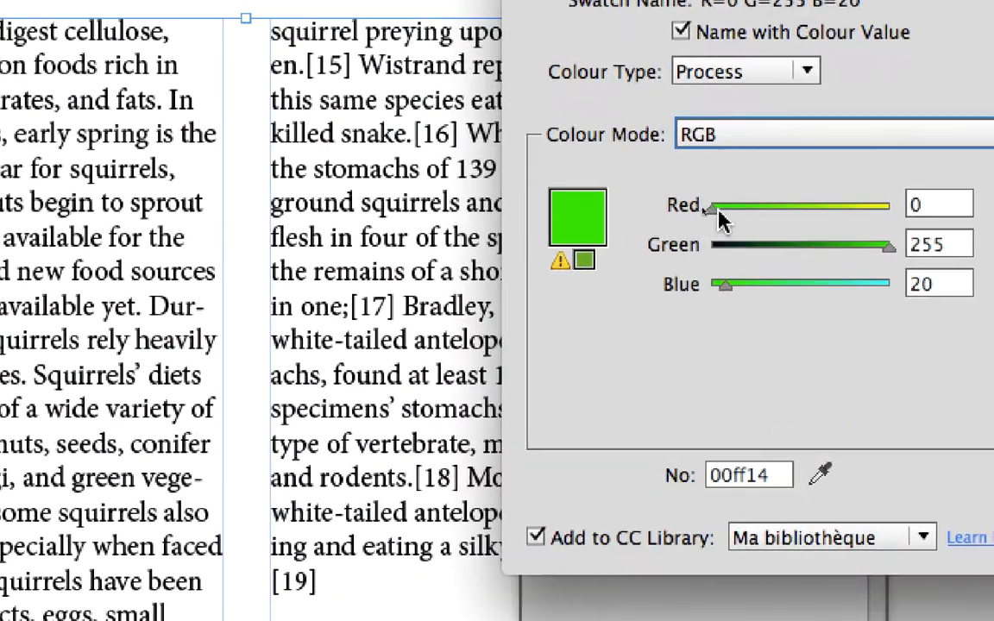
{"action": "left_click_drag", "start_coordinate": [718, 211], "coordinate": [721, 211]}
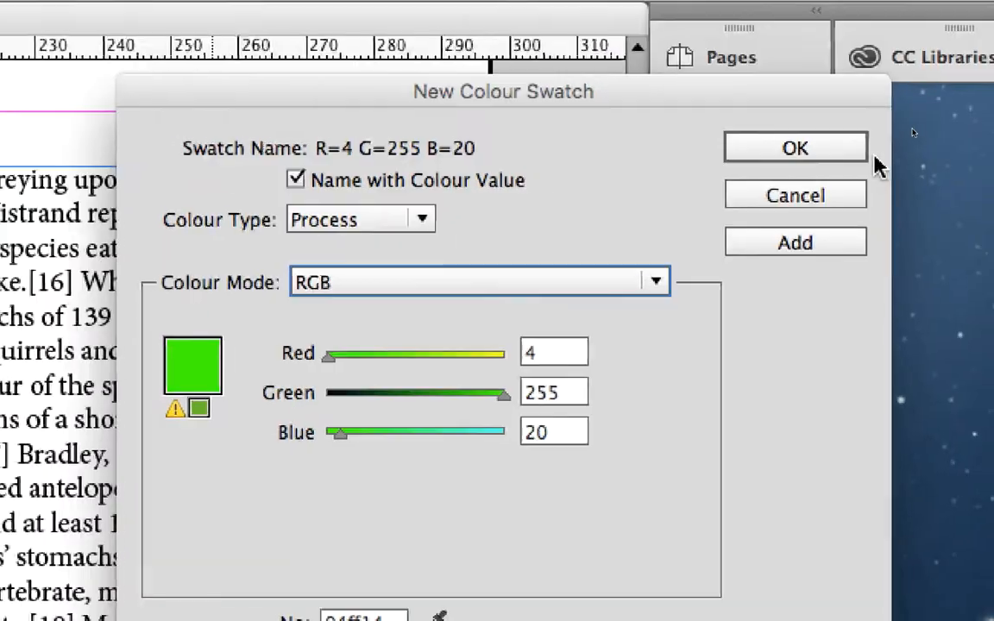
{"action": "left_click", "coordinate": [820, 149]}
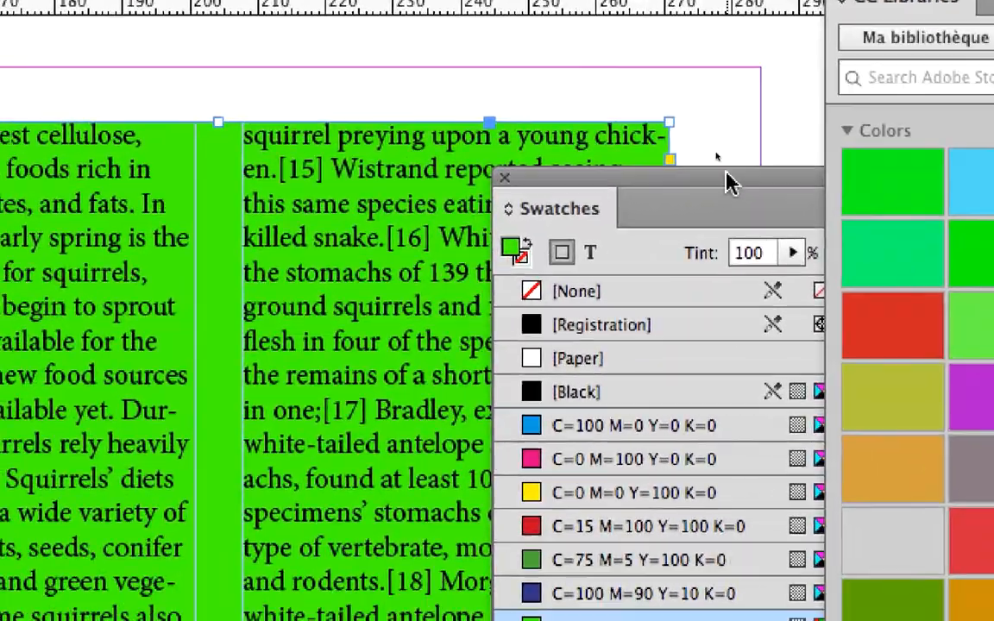
Step: Move the Swatches panel over the upper part of the second text column and select the squirrel picture
{"action": "left_click_drag", "start_coordinate": [383, 230], "coordinate": [616, 145]}
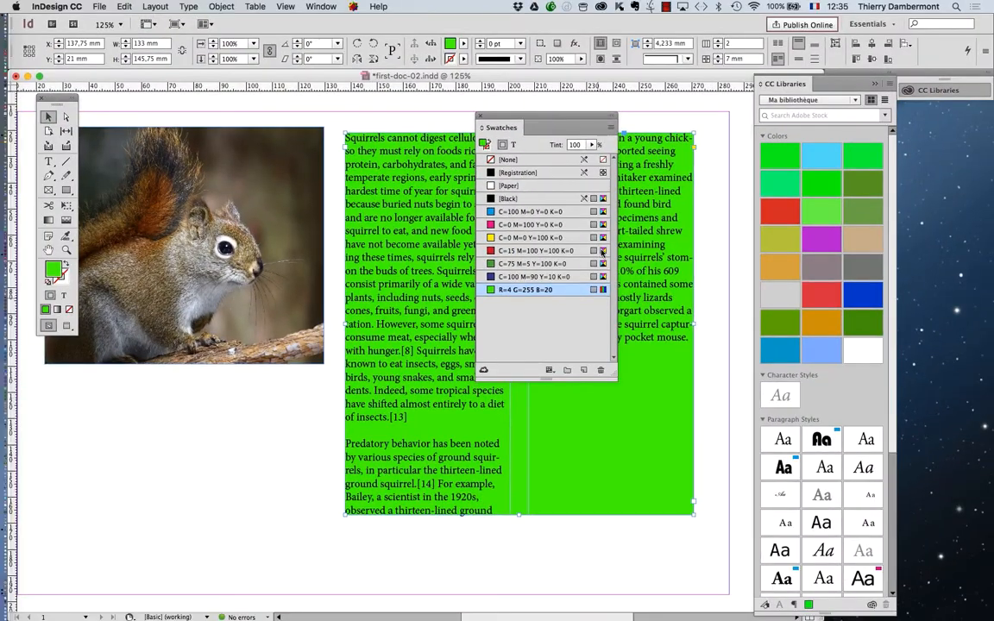
{"action": "left_click_drag", "start_coordinate": [527, 119], "coordinate": [613, 110]}
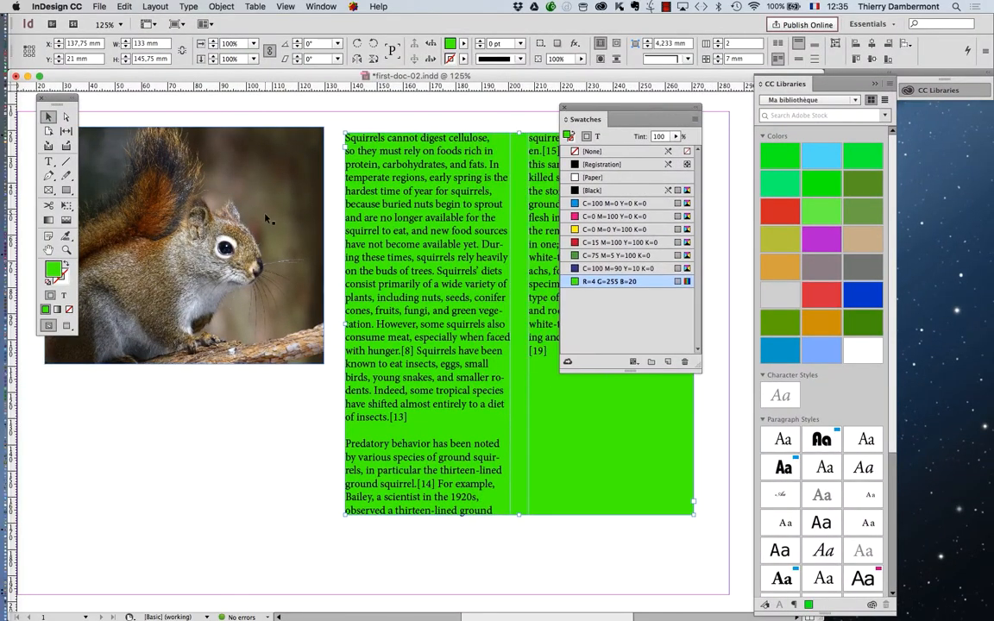
{"action": "left_click", "coordinate": [173, 298]}
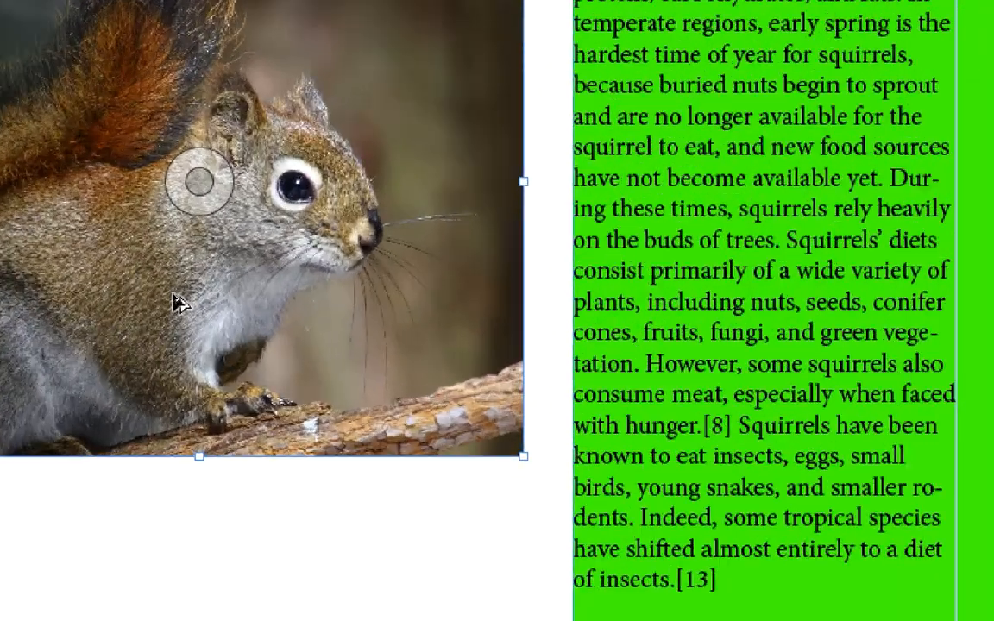
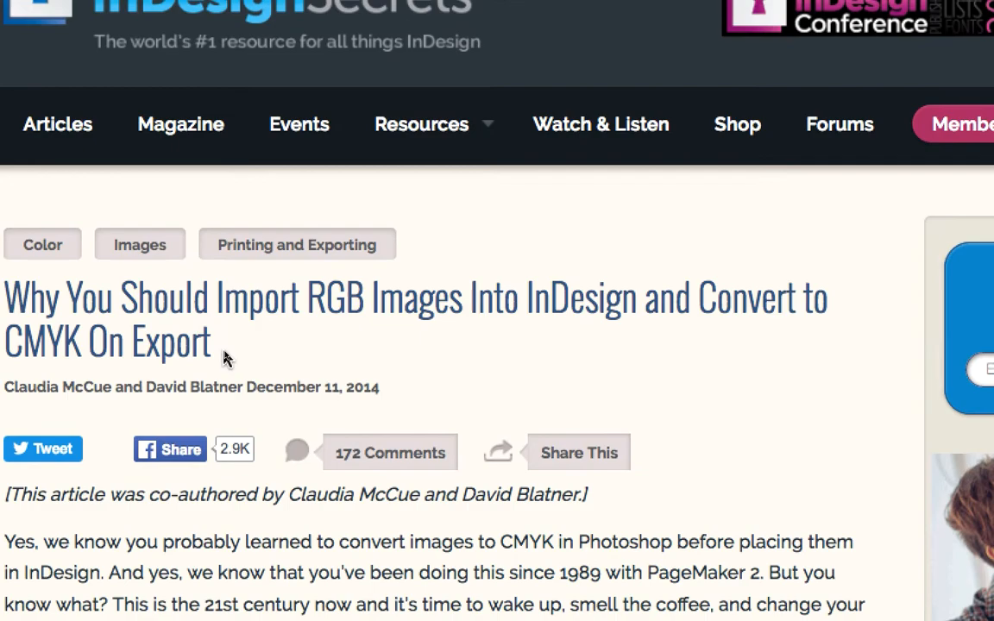
Step: Read the InDesignSecrets article title on importing RGB images and converting to CMYK on export, highlighting it phrase by phrase
{"action": "left_click_drag", "start_coordinate": [222, 350], "coordinate": [48, 303]}
{"action": "left_click_drag", "start_coordinate": [160, 335], "coordinate": [175, 334]}
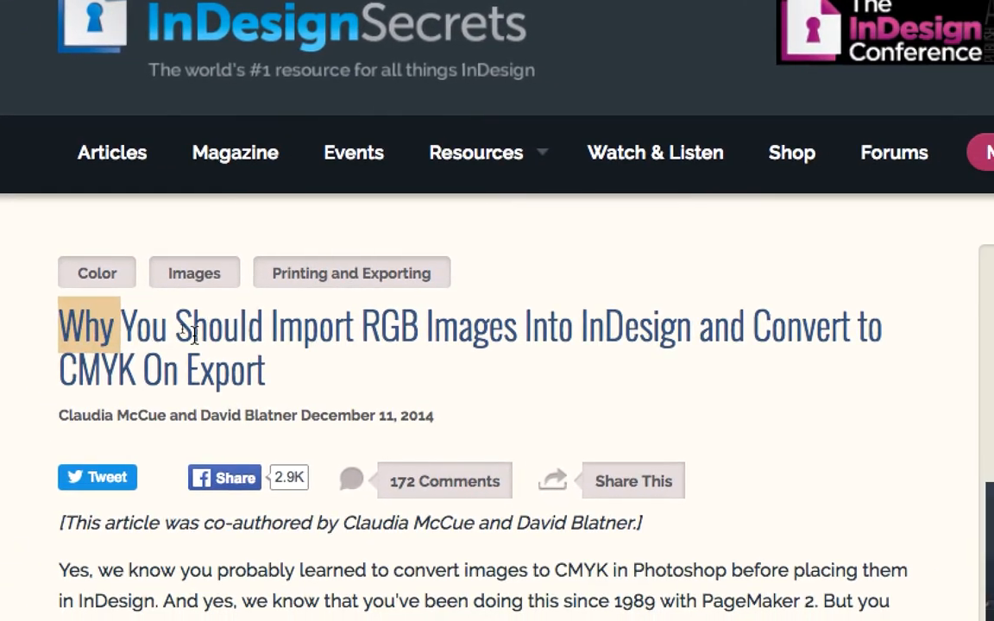
{"action": "left_click_drag", "start_coordinate": [237, 333], "coordinate": [580, 332]}
{"action": "left_click_drag", "start_coordinate": [303, 332], "coordinate": [420, 336]}
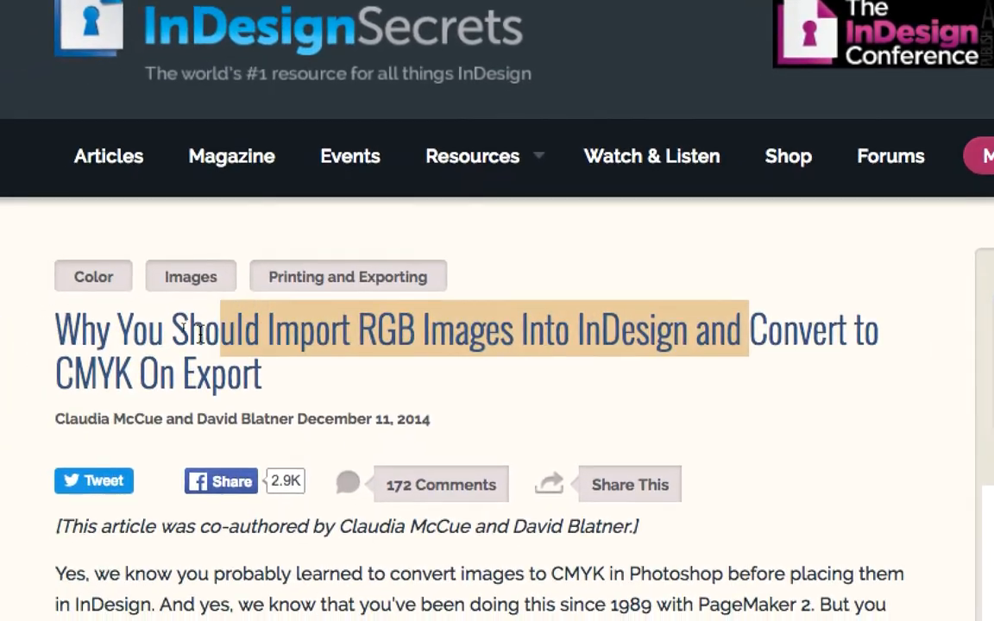
{"action": "left_click_drag", "start_coordinate": [748, 330], "coordinate": [273, 377]}
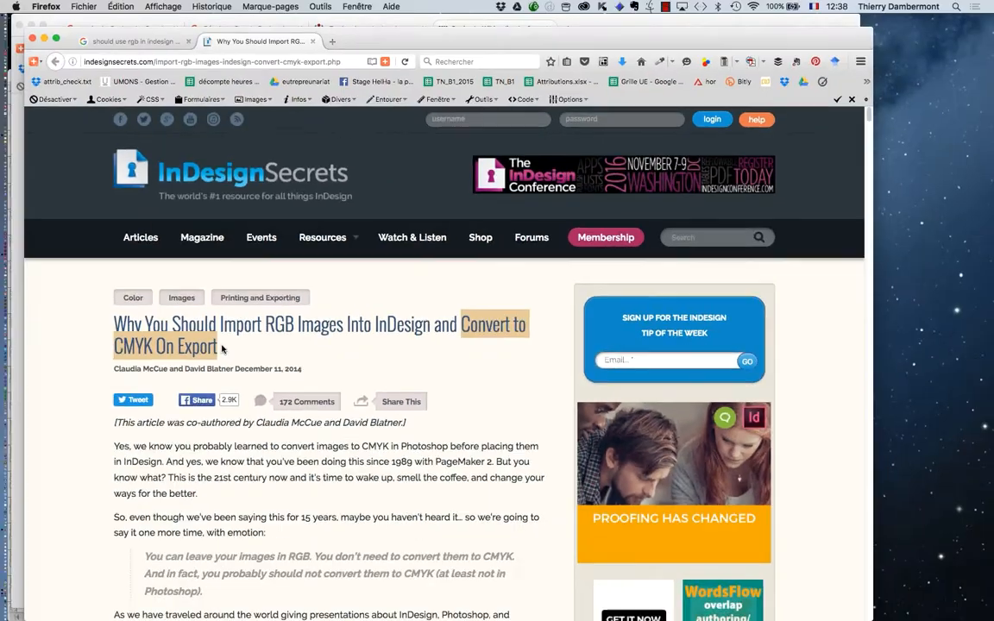
Step: Skim the article's opening paragraphs, close the article and switch back to InDesign
{"action": "scroll", "coordinate": [352, 438], "scroll_direction": "down", "scroll_amount": 5}
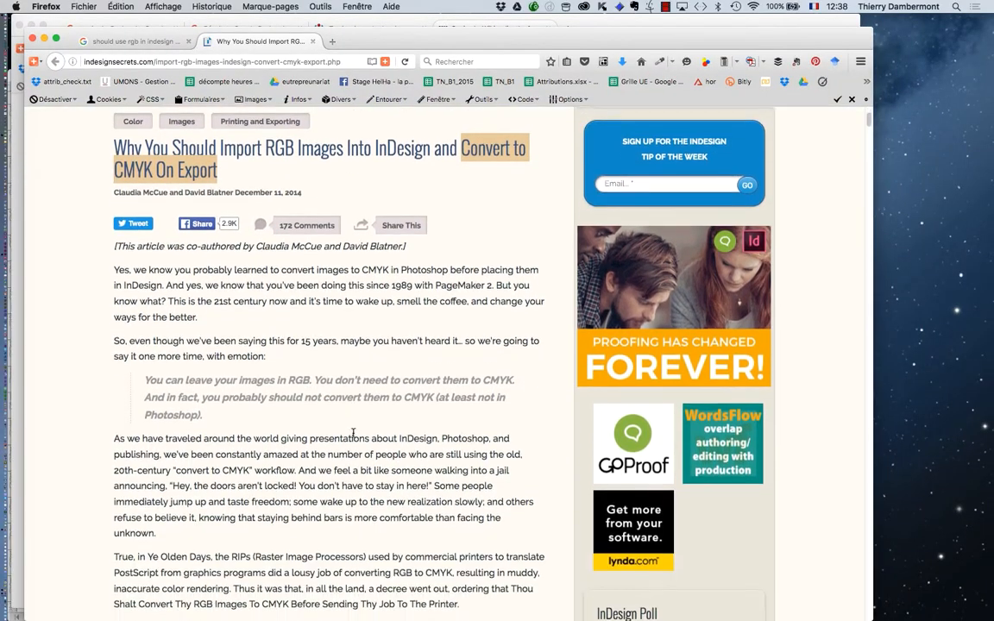
{"action": "scroll", "coordinate": [317, 373], "scroll_direction": "up", "scroll_amount": 5}
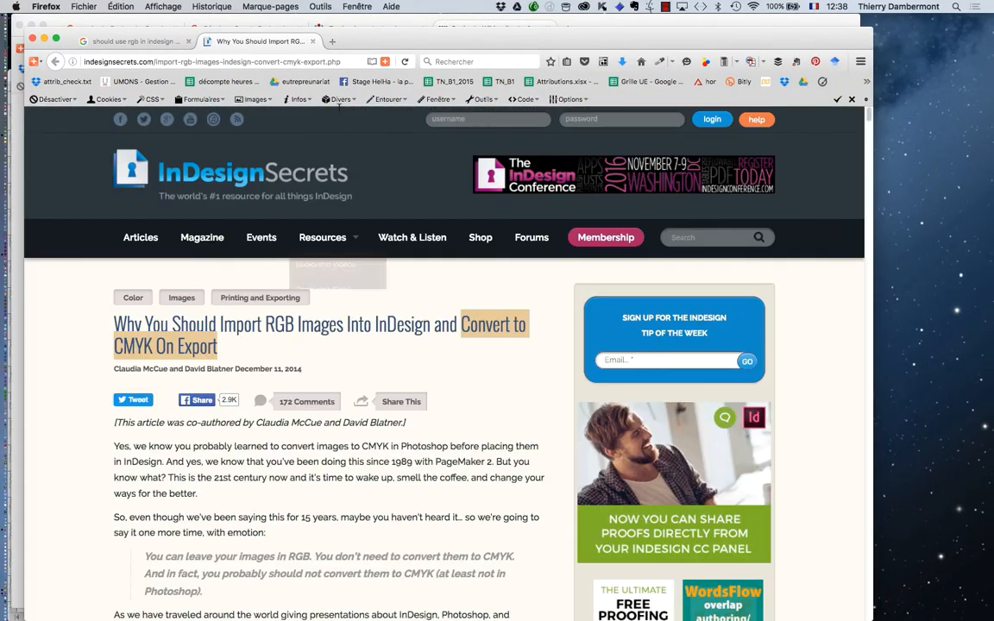
{"action": "left_click", "coordinate": [313, 42]}
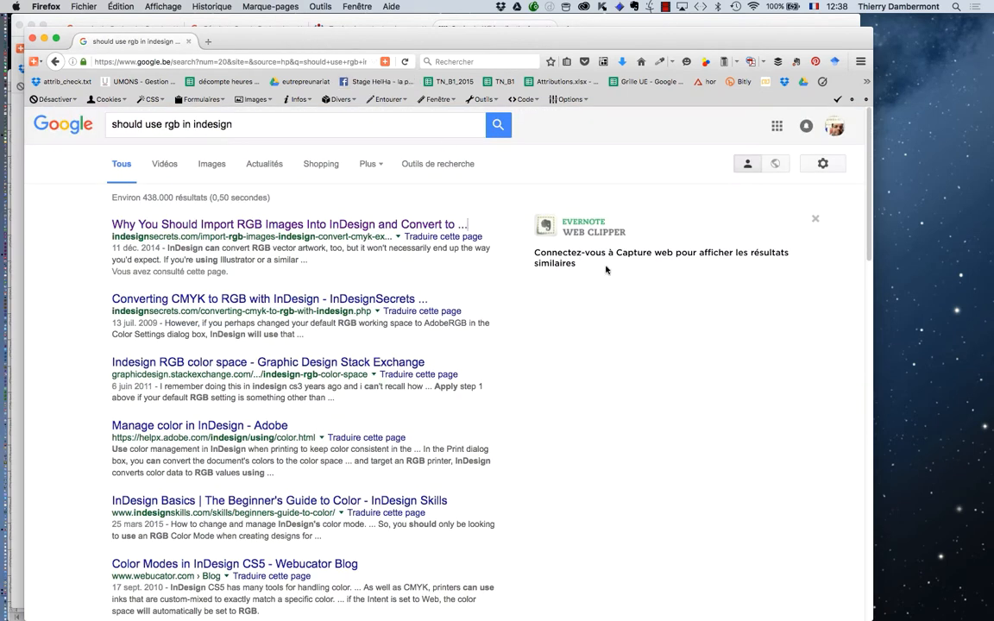
{"action": "key", "text": "super+Tab"}
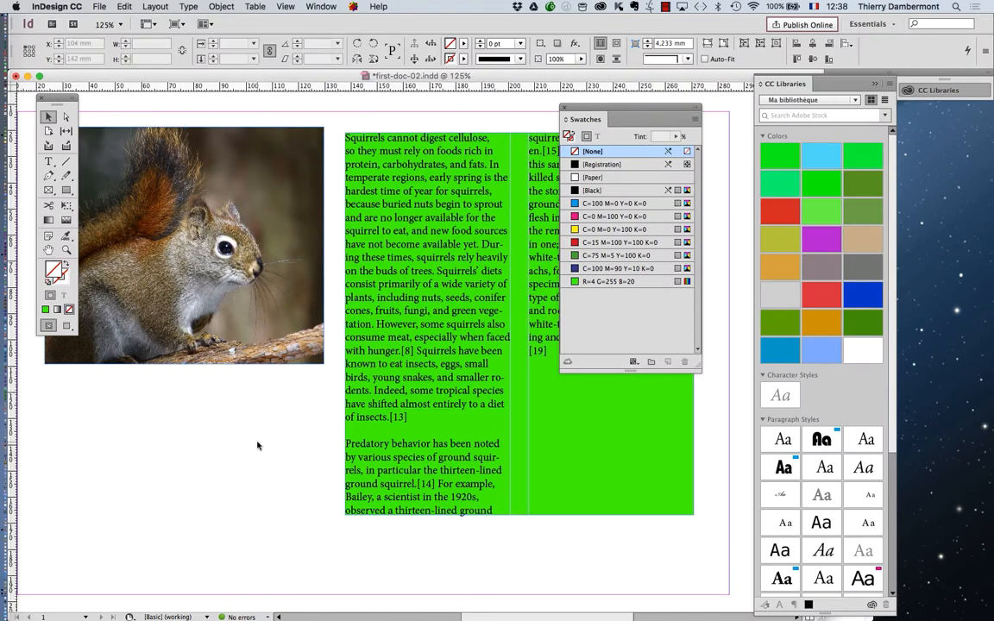
Step: Select the green text frame, collapse the CC Libraries panel and park the Swatches panel beside the page, clear of the text
{"action": "left_click", "coordinate": [268, 350]}
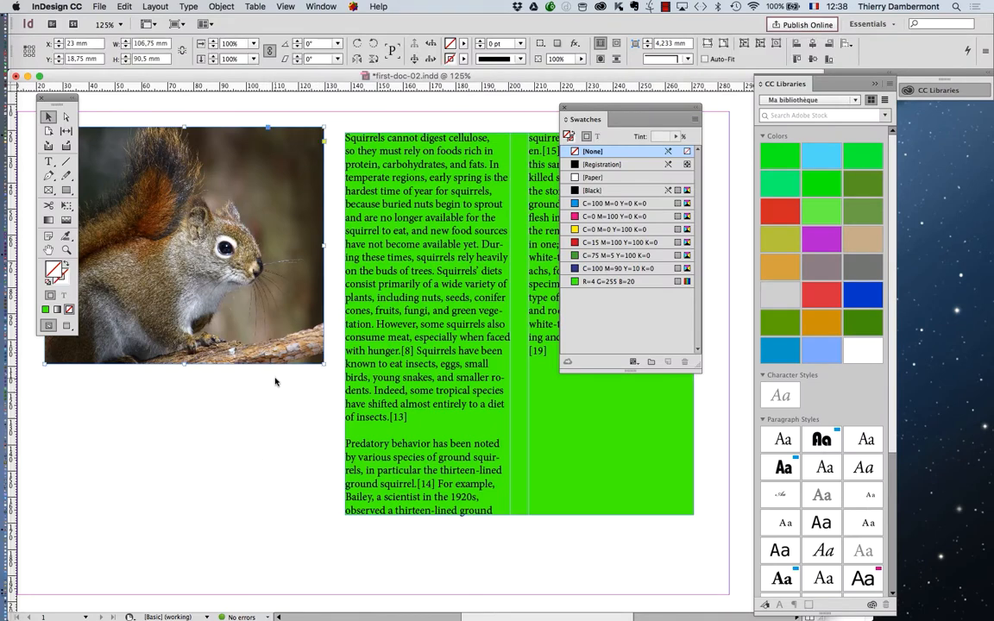
{"action": "left_click", "coordinate": [563, 432]}
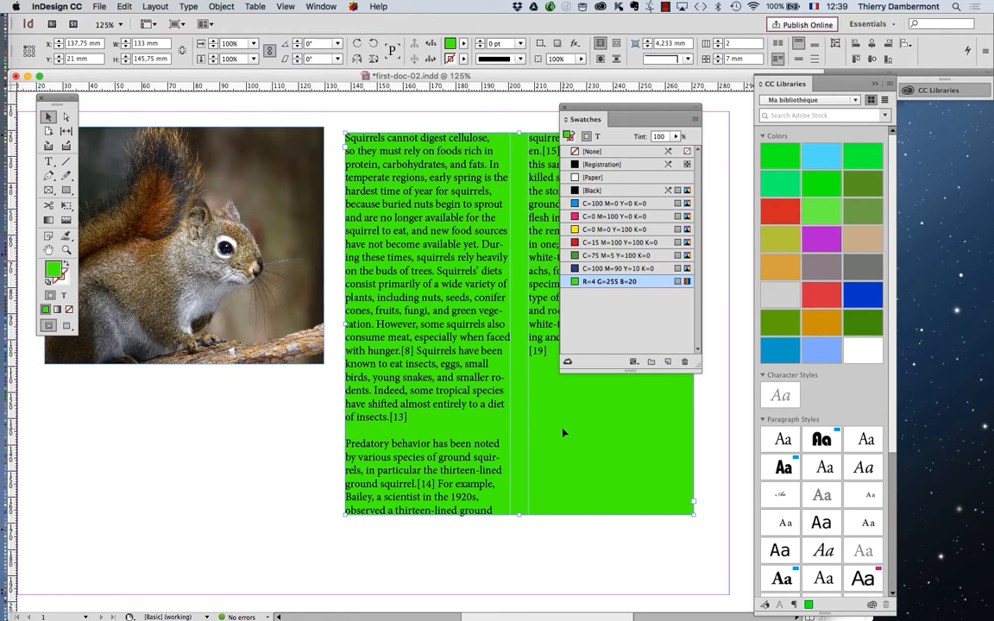
{"action": "left_click", "coordinate": [875, 84]}
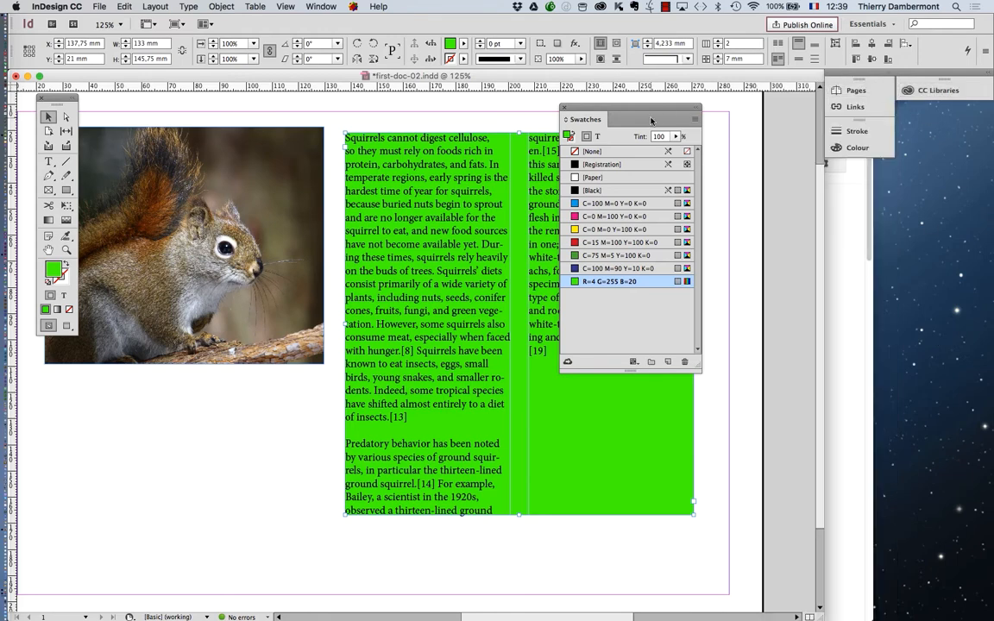
{"action": "left_click_drag", "start_coordinate": [652, 120], "coordinate": [847, 201]}
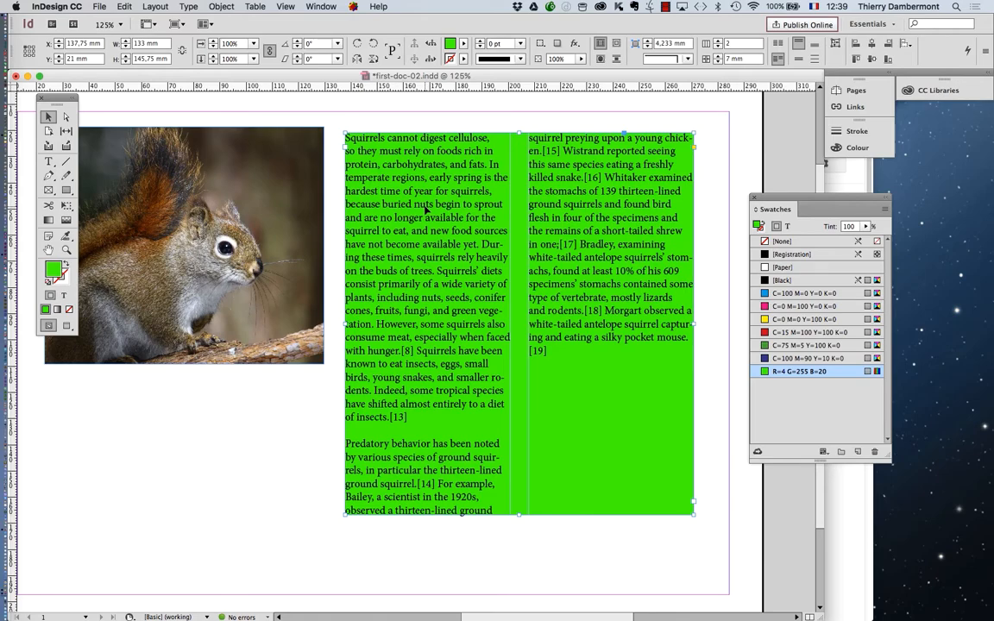
Step: Give the green text frame a linked inset spacing of 6 mm on all four sides
{"action": "key", "text": "super+b"}
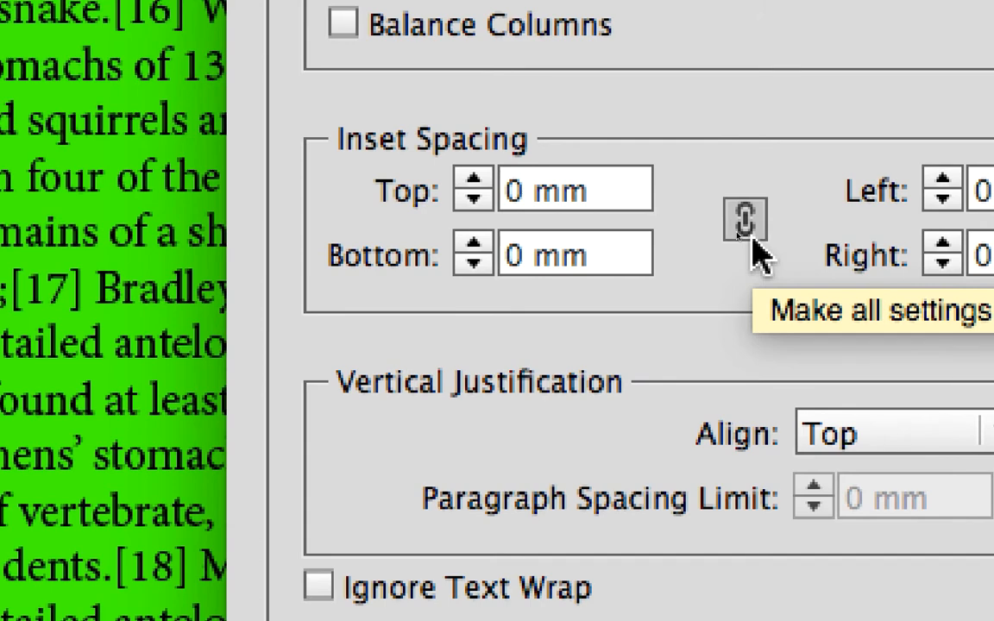
{"action": "left_click", "coordinate": [749, 231]}
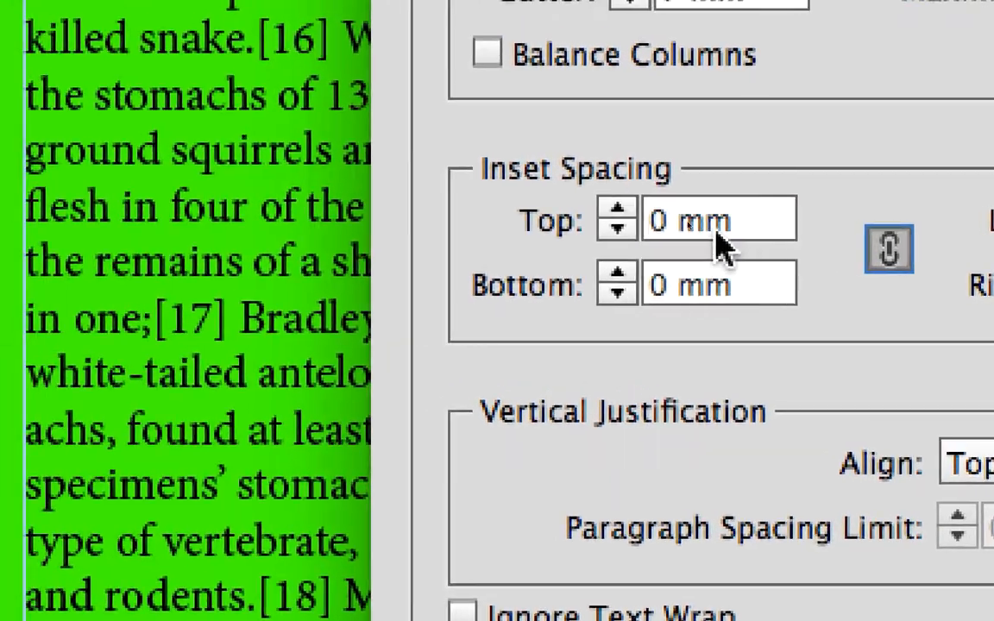
{"action": "left_click", "coordinate": [472, 178]}
{"action": "left_click", "coordinate": [473, 178]}
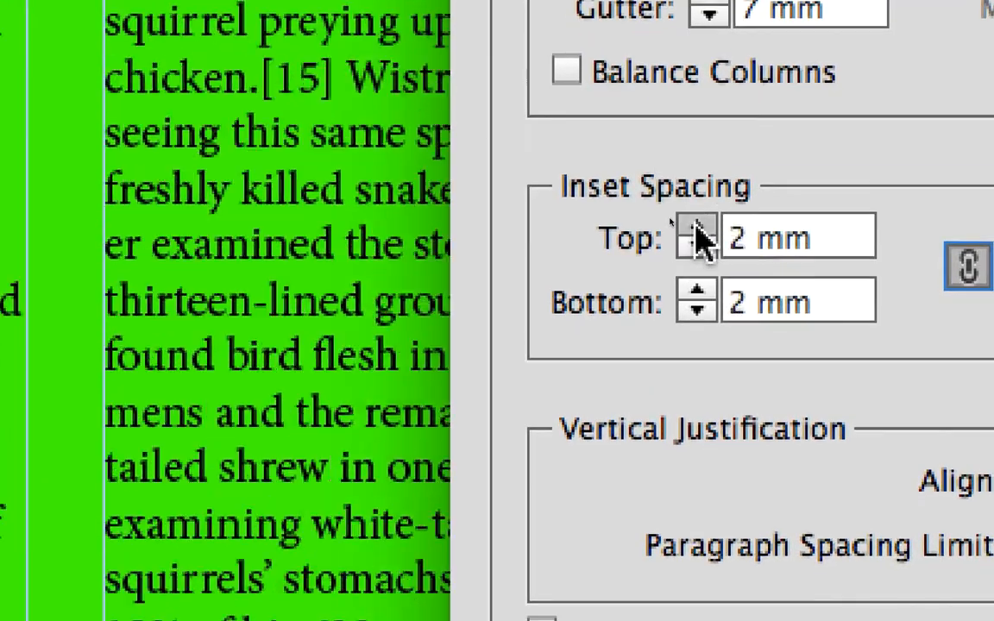
{"action": "left_click", "coordinate": [473, 178]}
{"action": "left_click", "coordinate": [473, 179]}
{"action": "left_click", "coordinate": [473, 179]}
{"action": "left_click", "coordinate": [697, 232]}
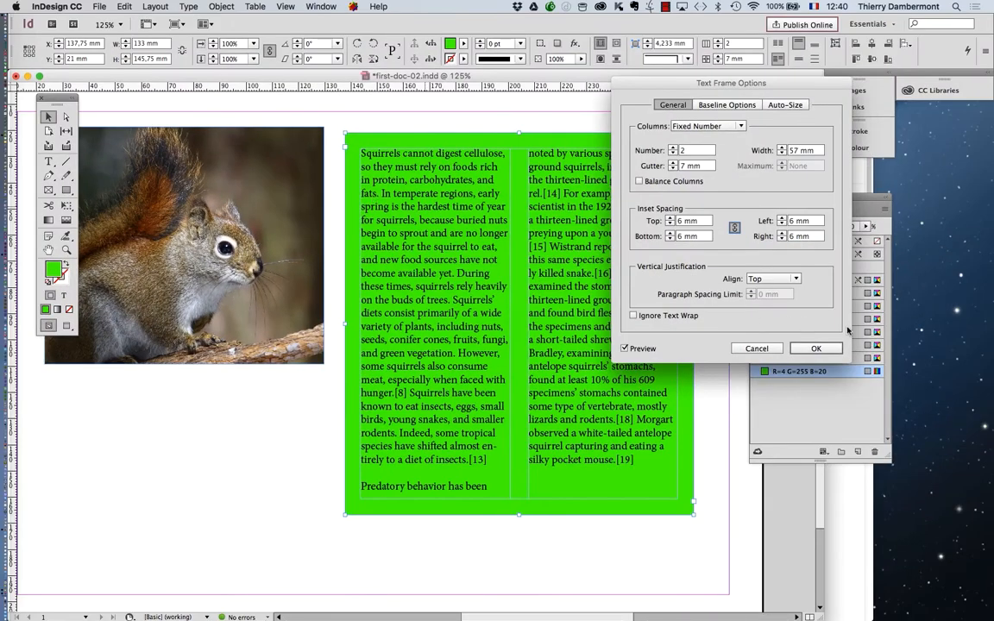
{"action": "left_click", "coordinate": [815, 349]}
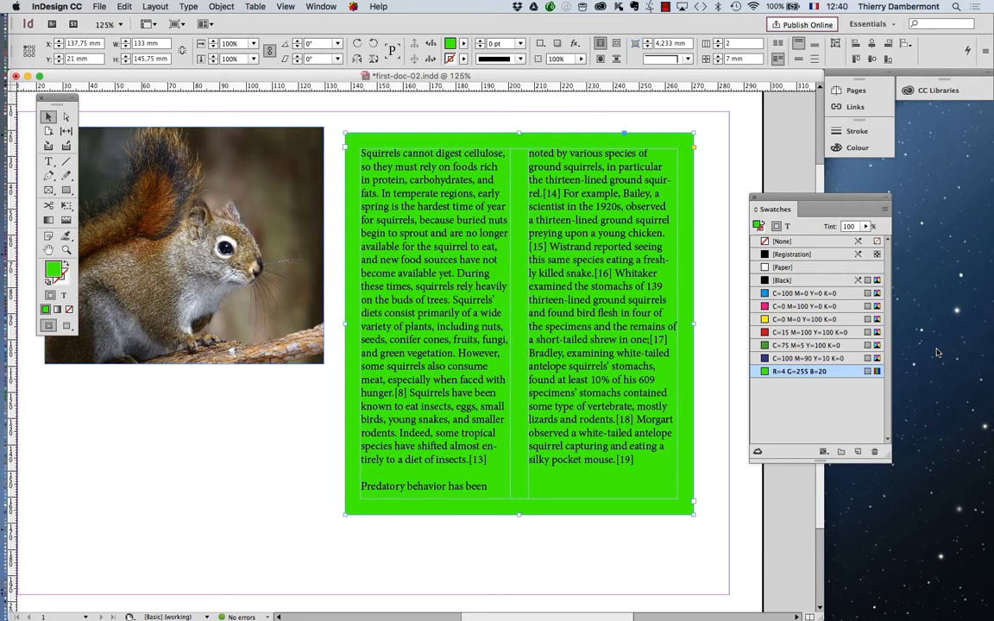
Step: Show the Text Wrap panel and place it over the upper part of the second text column
{"action": "left_click", "coordinate": [323, 6]}
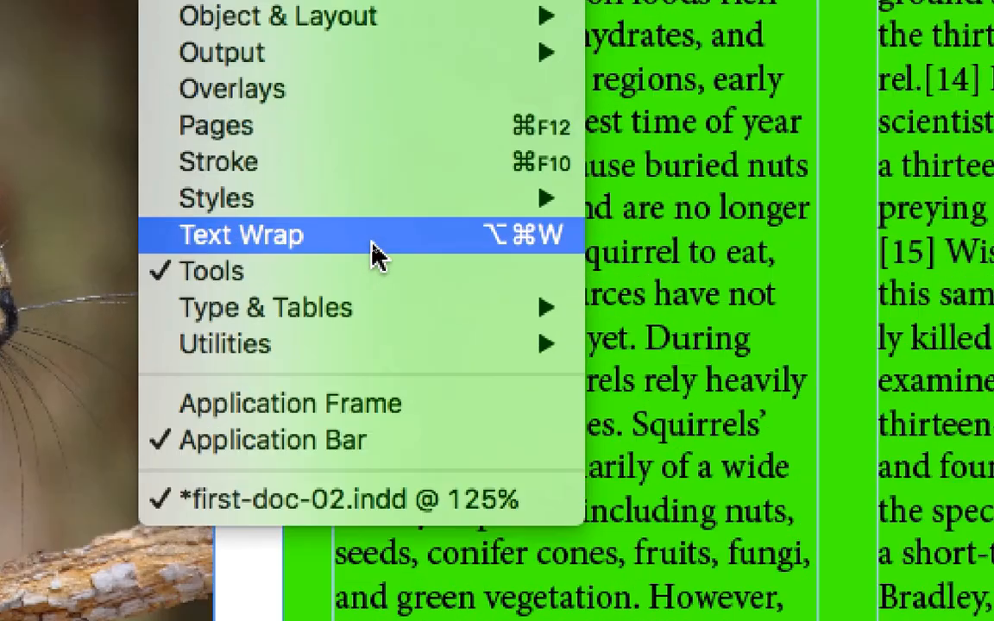
{"action": "left_click", "coordinate": [376, 255]}
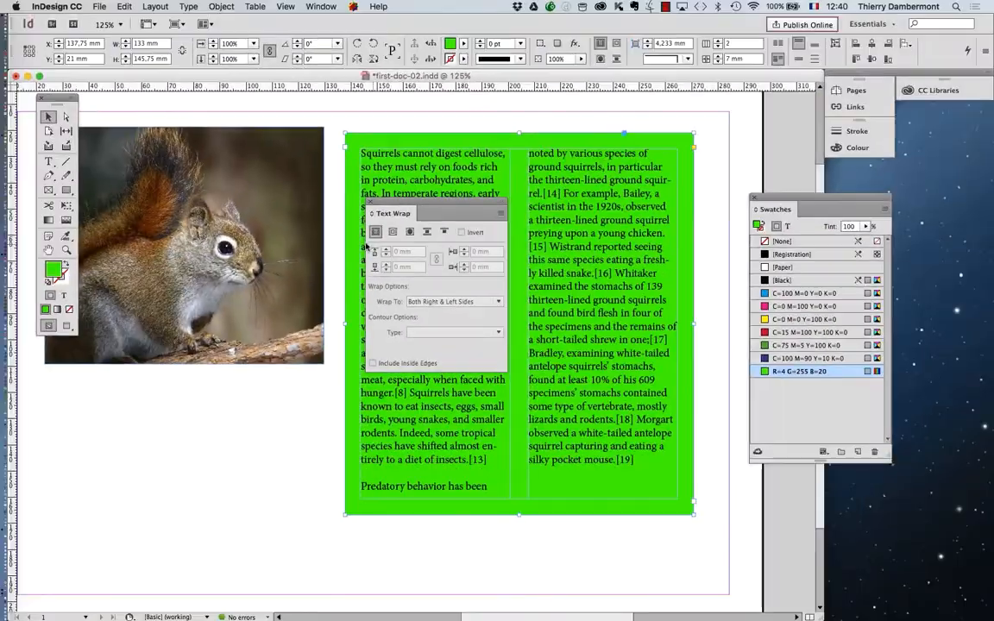
{"action": "left_click_drag", "start_coordinate": [386, 210], "coordinate": [611, 120]}
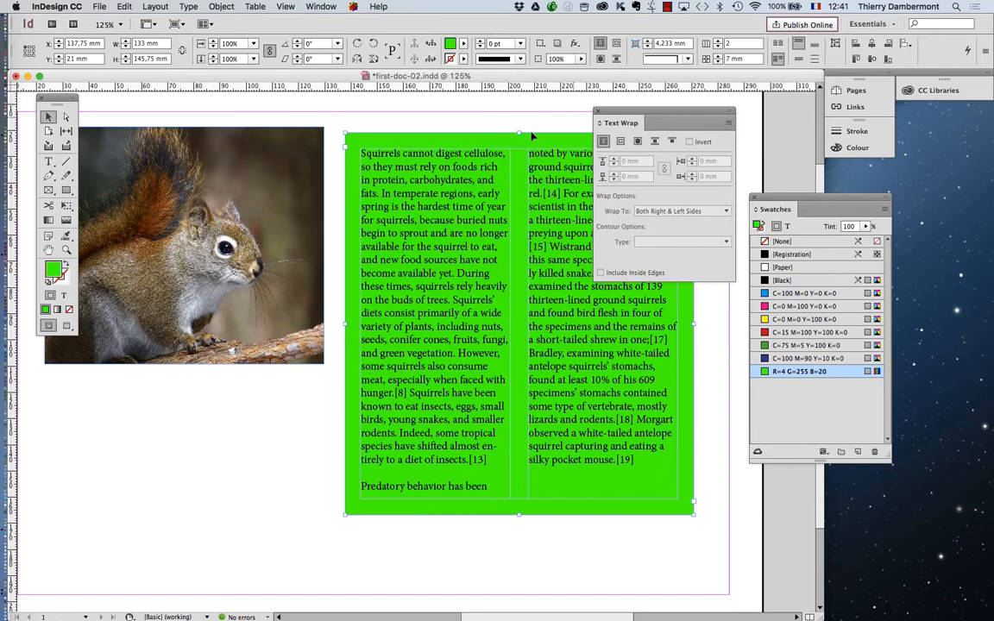
Step: Move the squirrel picture down and toward the text so it overlaps the green frame's first column by about 35 mm
{"action": "left_click", "coordinate": [231, 171]}
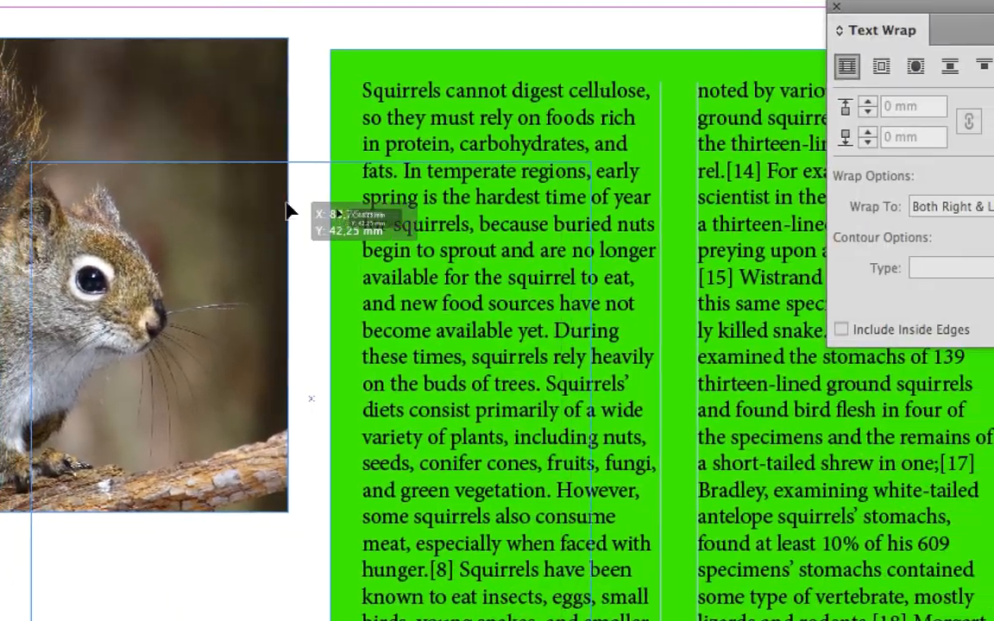
{"action": "mouse_move", "coordinate": [284, 210]}
{"action": "left_mouse_down"}
{"action": "mouse_move", "coordinate": [295, 215]}
{"action": "mouse_move", "coordinate": [265, 212]}
{"action": "left_mouse_up"}
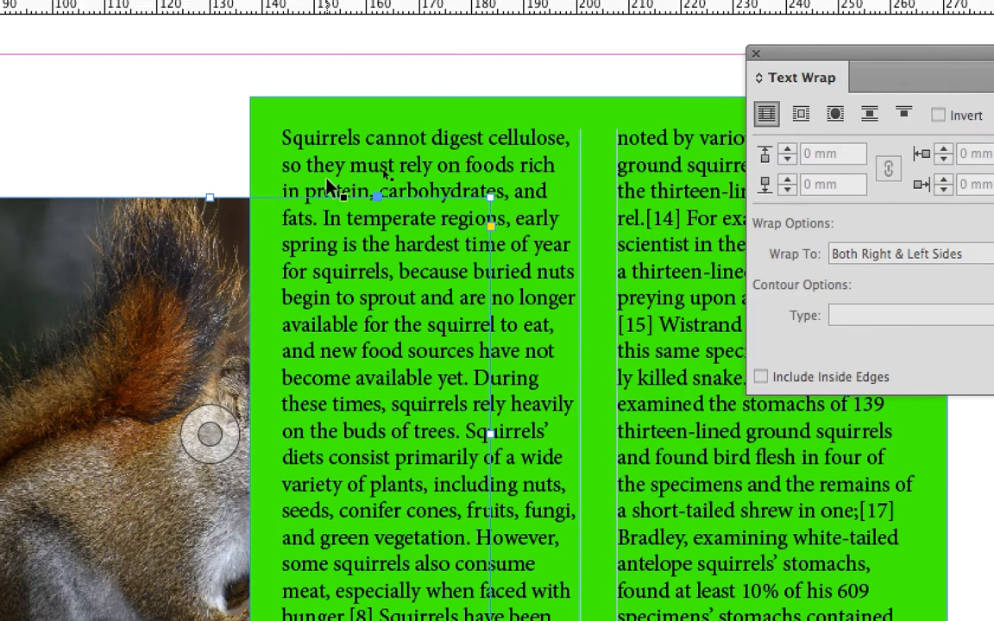
{"action": "left_click", "coordinate": [399, 113]}
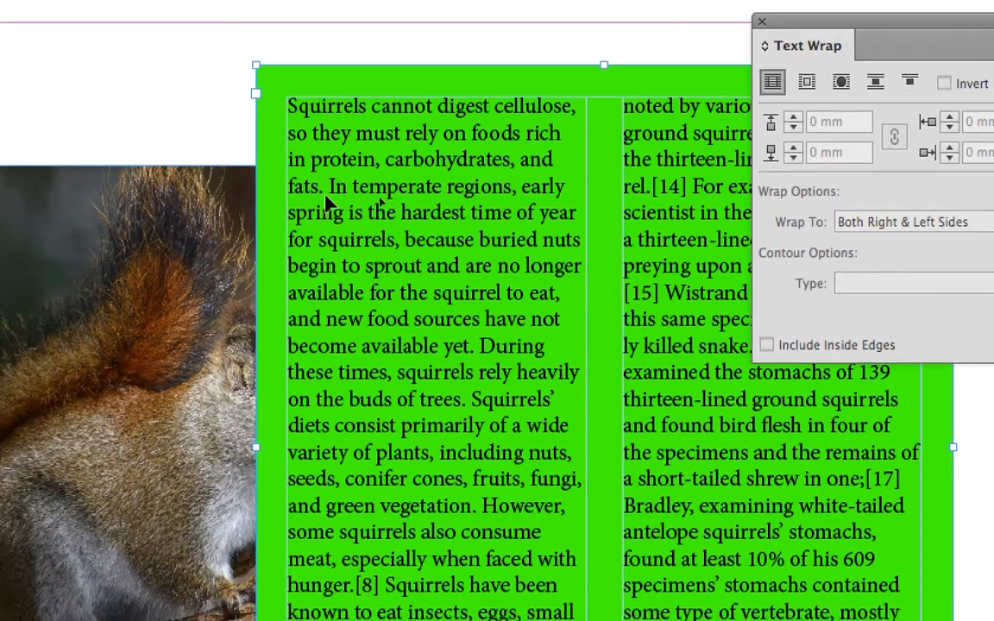
{"action": "left_click", "coordinate": [102, 231]}
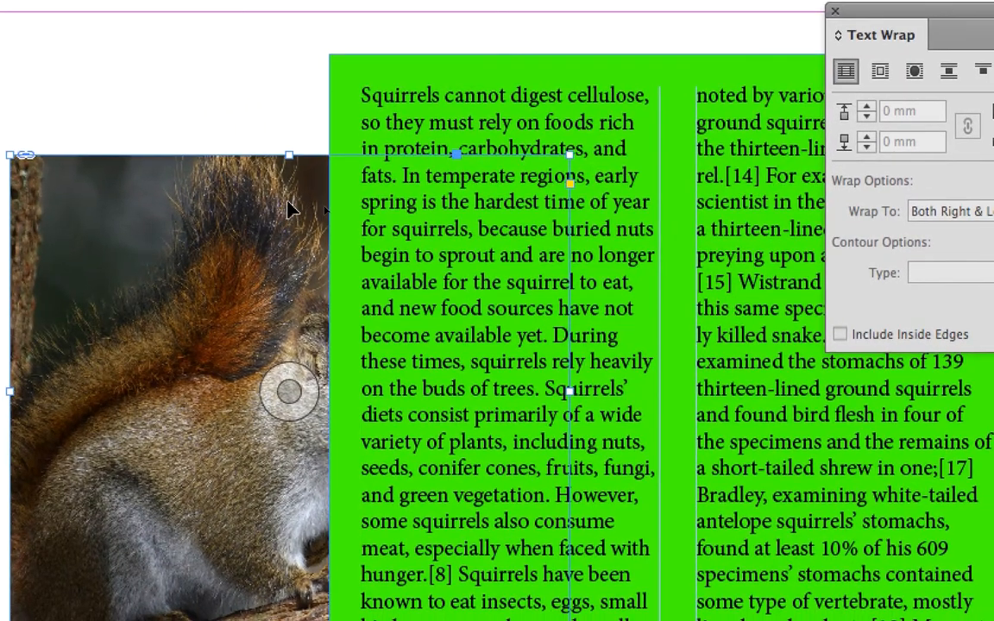
{"action": "left_click_drag", "start_coordinate": [113, 232], "coordinate": [77, 230]}
{"action": "left_click_drag", "start_coordinate": [273, 203], "coordinate": [255, 202]}
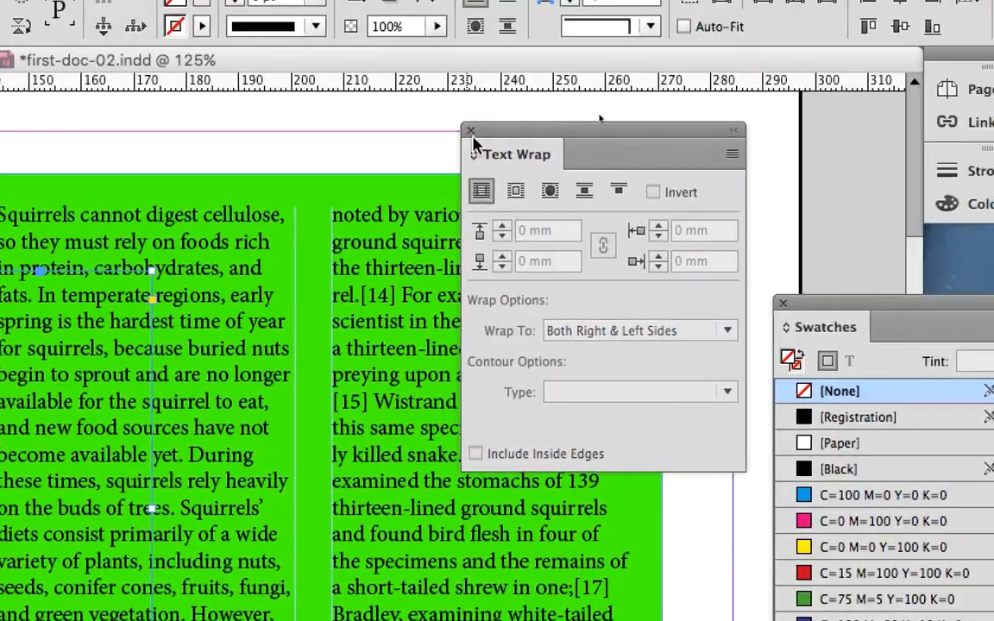
Step: Move the Text Wrap panel off the second text column and show the Layers panel
{"action": "left_click_drag", "start_coordinate": [512, 132], "coordinate": [524, 133]}
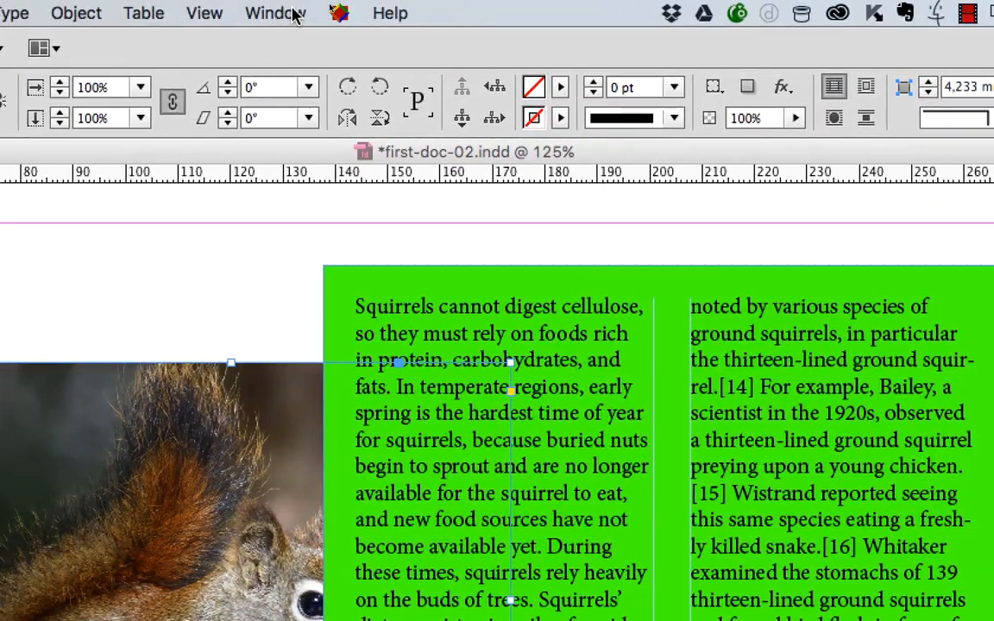
{"action": "left_click", "coordinate": [326, 13]}
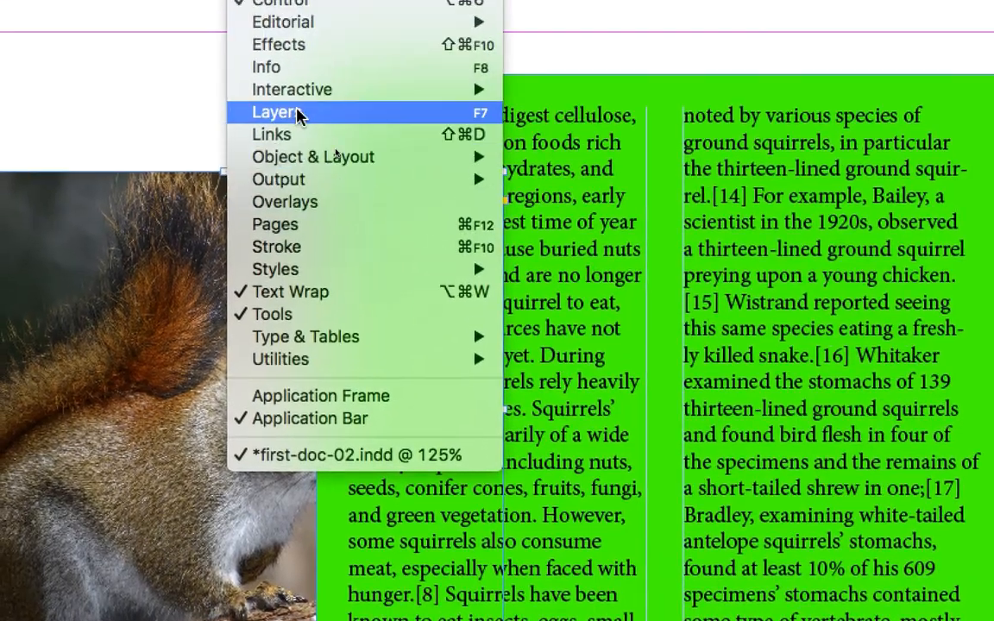
{"action": "left_click", "coordinate": [298, 157]}
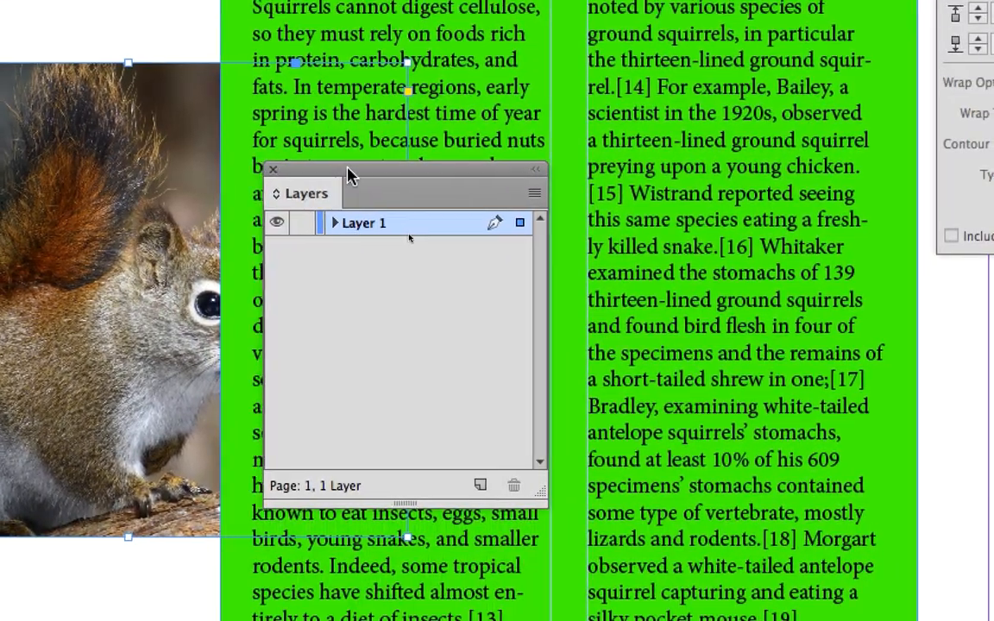
Step: Move the Layers panel over the second text column and expand Layer 1 to list its objects
{"action": "left_click_drag", "start_coordinate": [347, 169], "coordinate": [422, 122]}
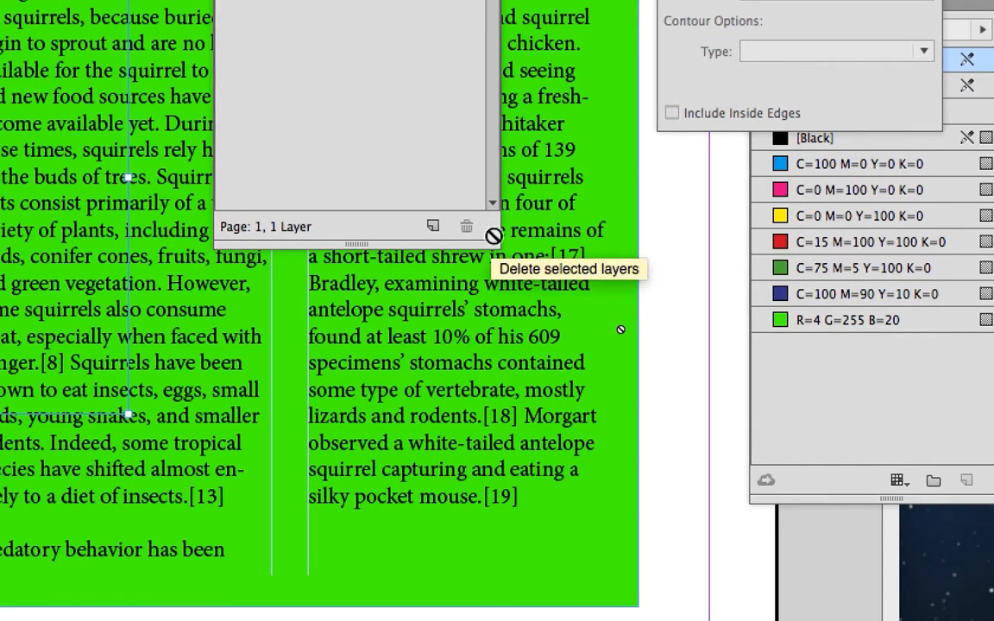
{"action": "left_click_drag", "start_coordinate": [618, 445], "coordinate": [725, 392]}
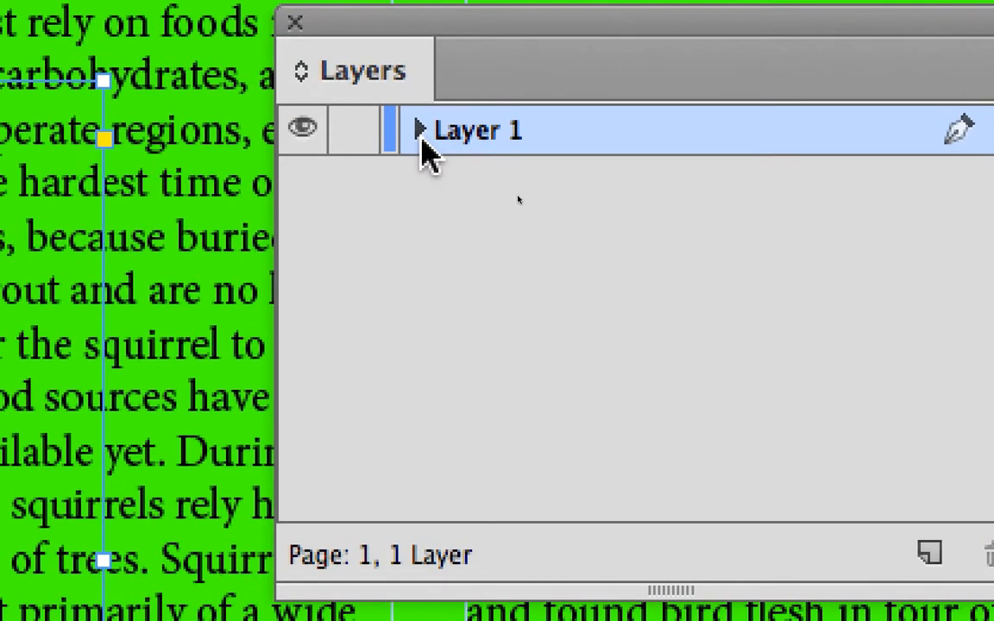
{"action": "left_click", "coordinate": [420, 135]}
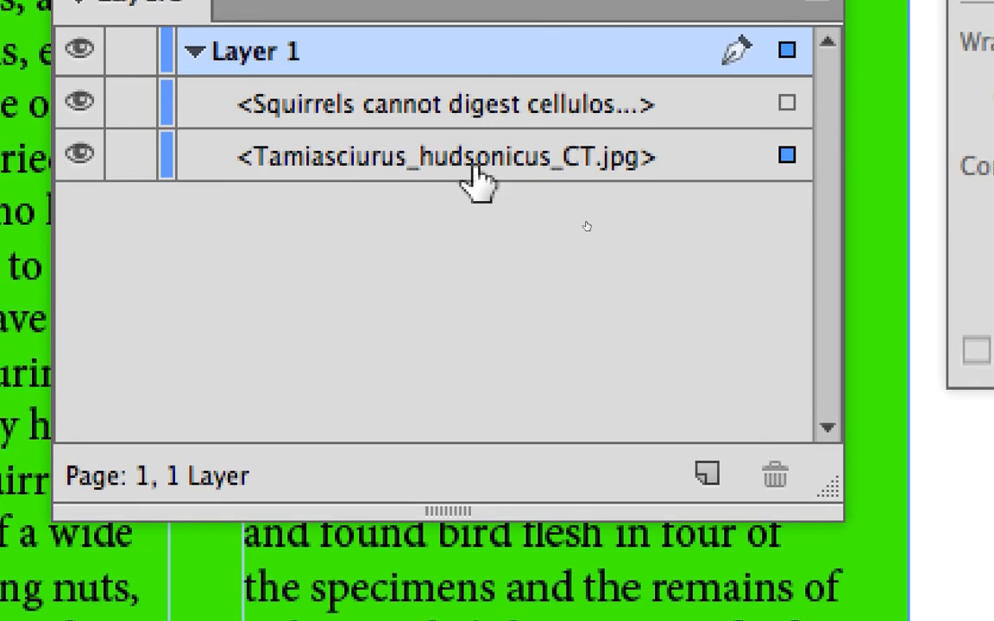
{"action": "left_click_drag", "start_coordinate": [475, 164], "coordinate": [480, 87]}
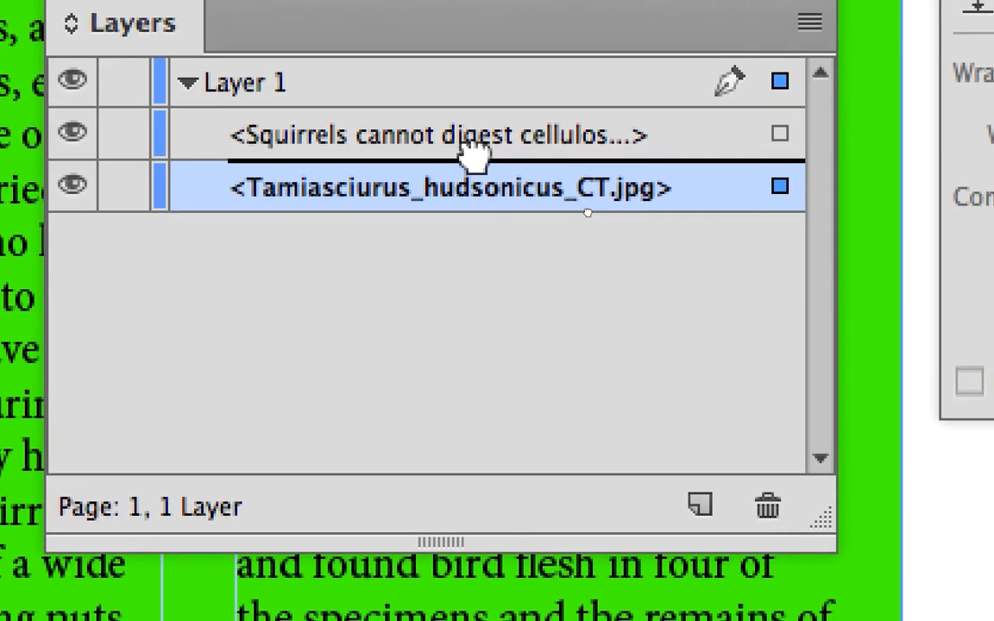
{"action": "left_click_drag", "start_coordinate": [474, 138], "coordinate": [475, 155]}
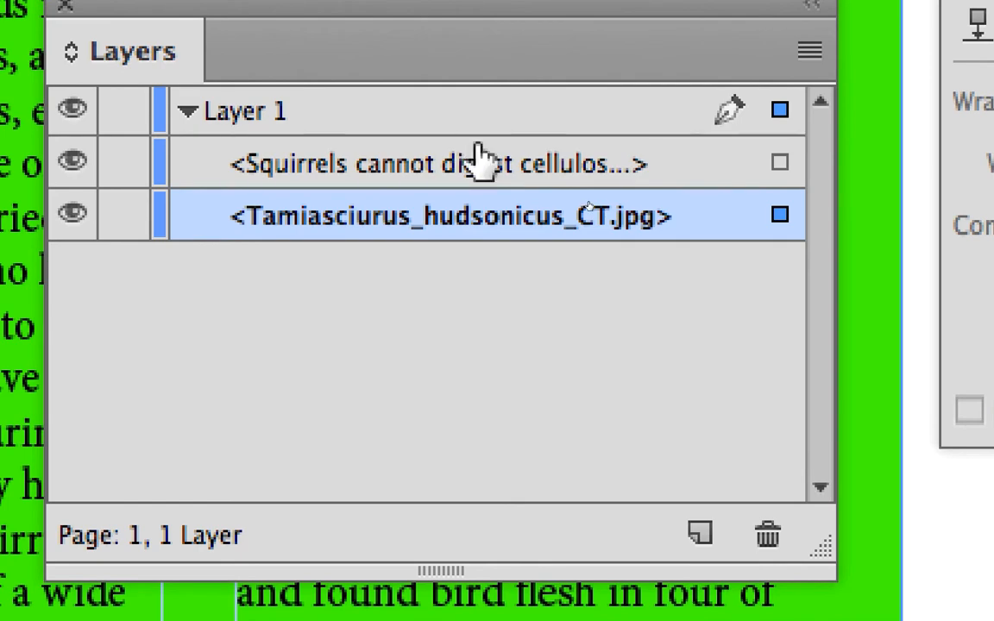
{"action": "key", "text": "super+z"}
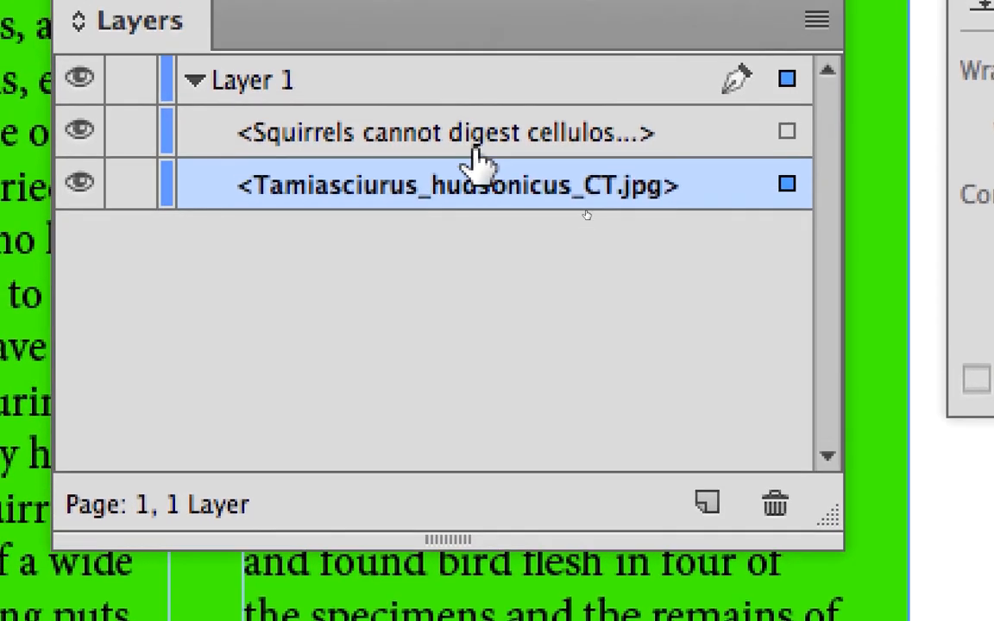
Step: Move the text frame's entry below Tamiasciurus_hudsonicus_CT.jpg within Layer 1 and highlight the picture's entry
{"action": "left_click", "coordinate": [483, 153]}
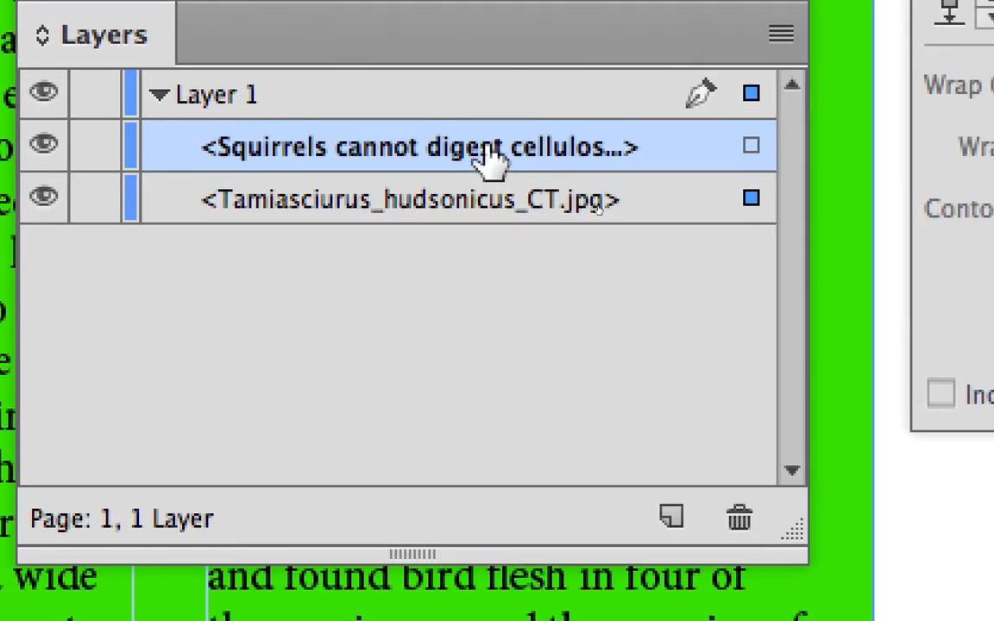
{"action": "left_click_drag", "start_coordinate": [492, 160], "coordinate": [483, 201]}
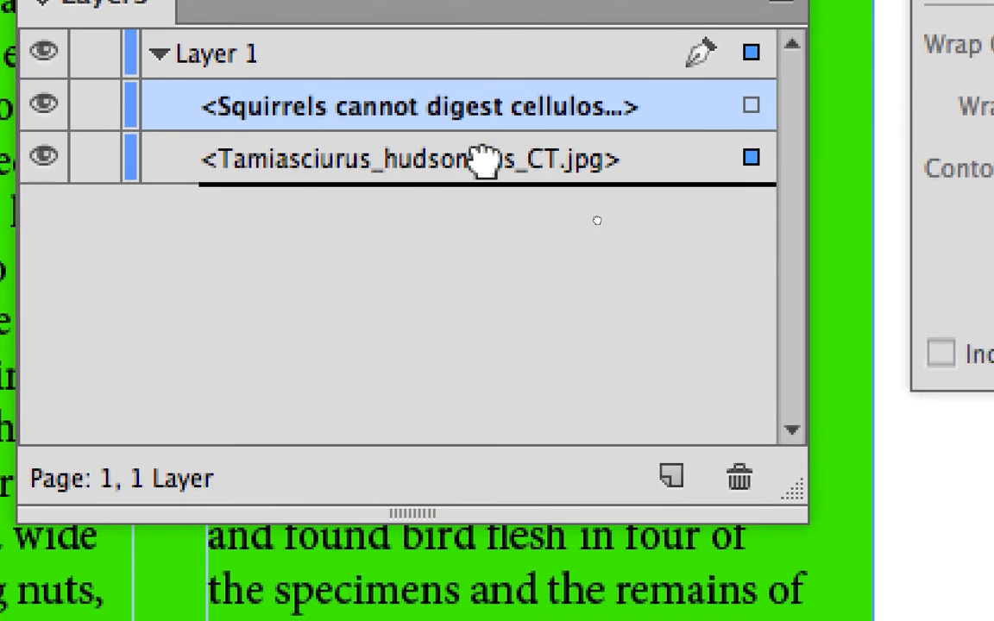
{"action": "mouse_move", "coordinate": [483, 160]}
{"action": "left_mouse_down"}
{"action": "mouse_move", "coordinate": [479, 180]}
{"action": "mouse_move", "coordinate": [484, 171]}
{"action": "left_mouse_up"}
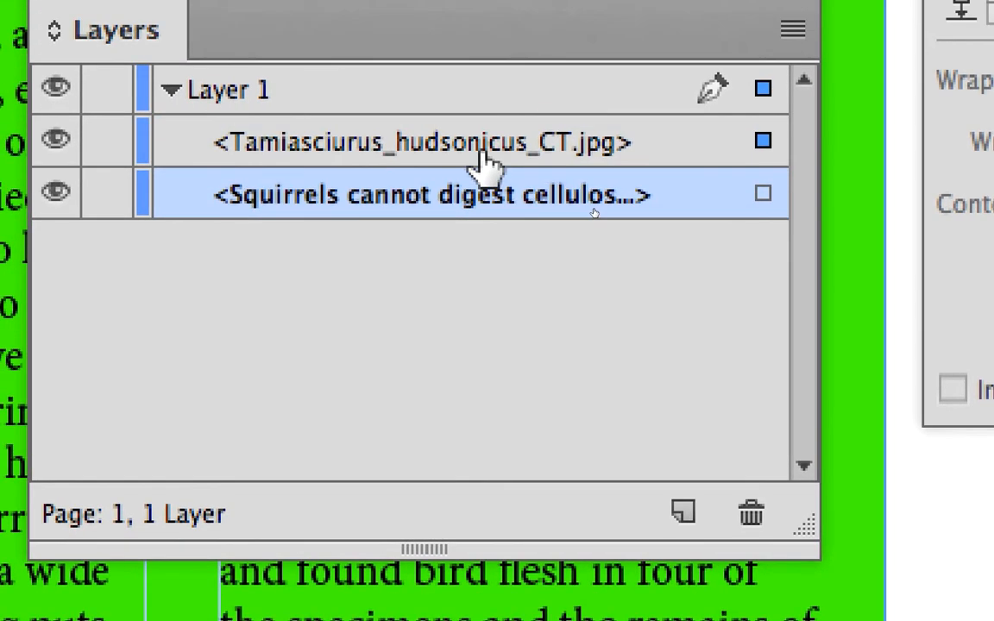
{"action": "left_click", "coordinate": [485, 103]}
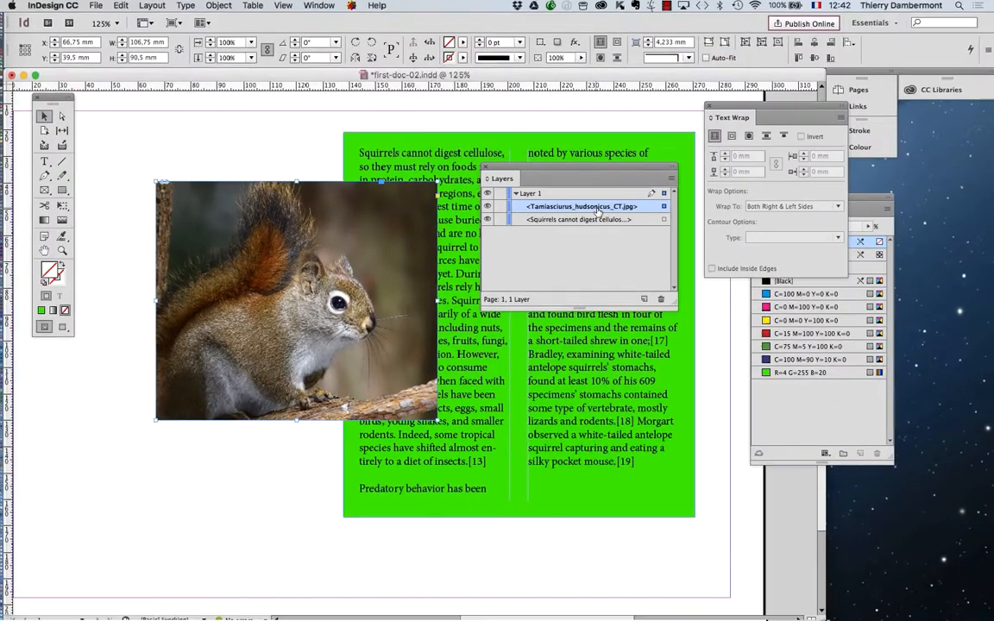
Step: Place the Layers panel below the squirrel picture and the Text Wrap panel over the text beside it
{"action": "left_click_drag", "start_coordinate": [525, 170], "coordinate": [685, 265]}
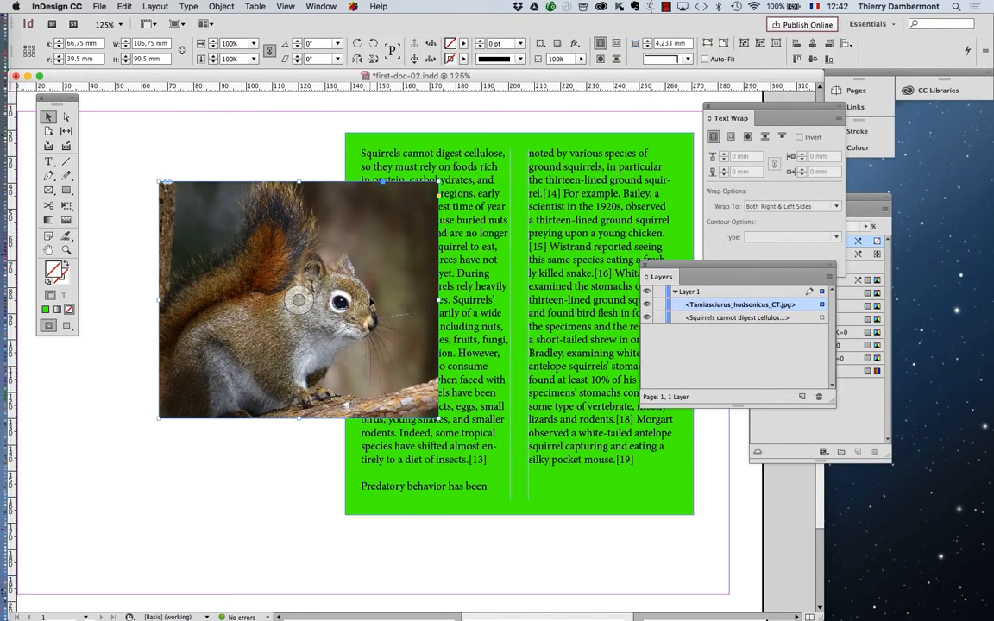
{"action": "left_click_drag", "start_coordinate": [756, 268], "coordinate": [214, 471]}
{"action": "left_click_drag", "start_coordinate": [794, 104], "coordinate": [567, 143]}
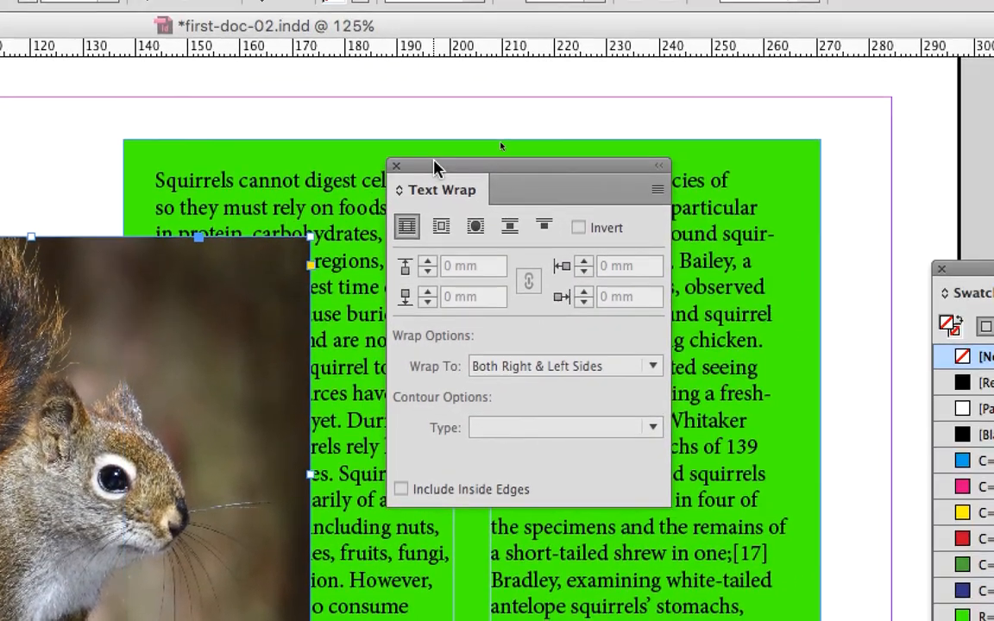
{"action": "left_click_drag", "start_coordinate": [433, 164], "coordinate": [415, 277]}
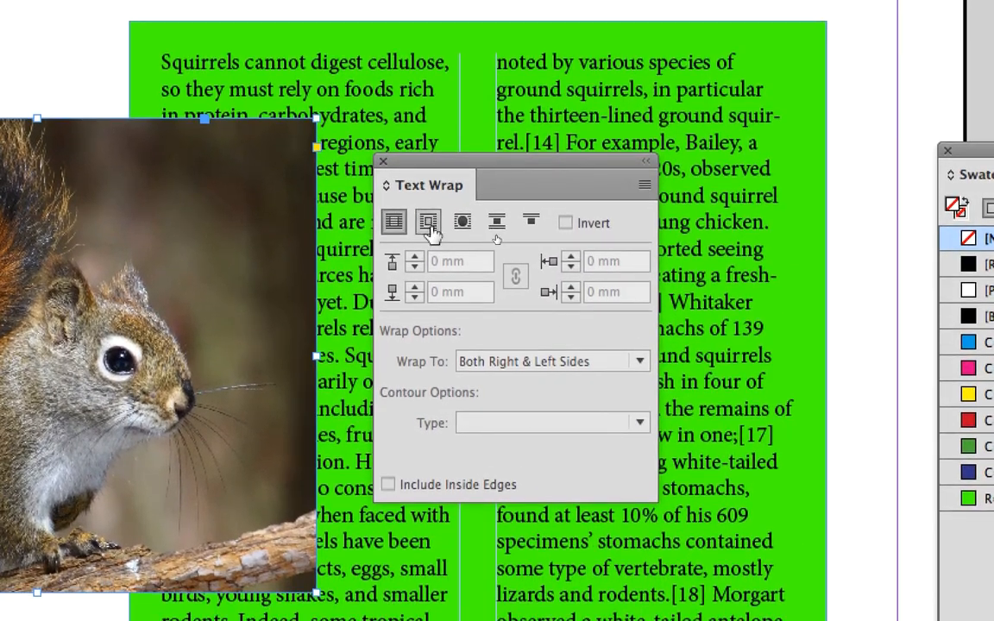
Step: Wrap the text around the picture frame's bounding box with linked 4 mm offsets, and move the Swatches panel clear of the Text Wrap panel
{"action": "left_click", "coordinate": [429, 226]}
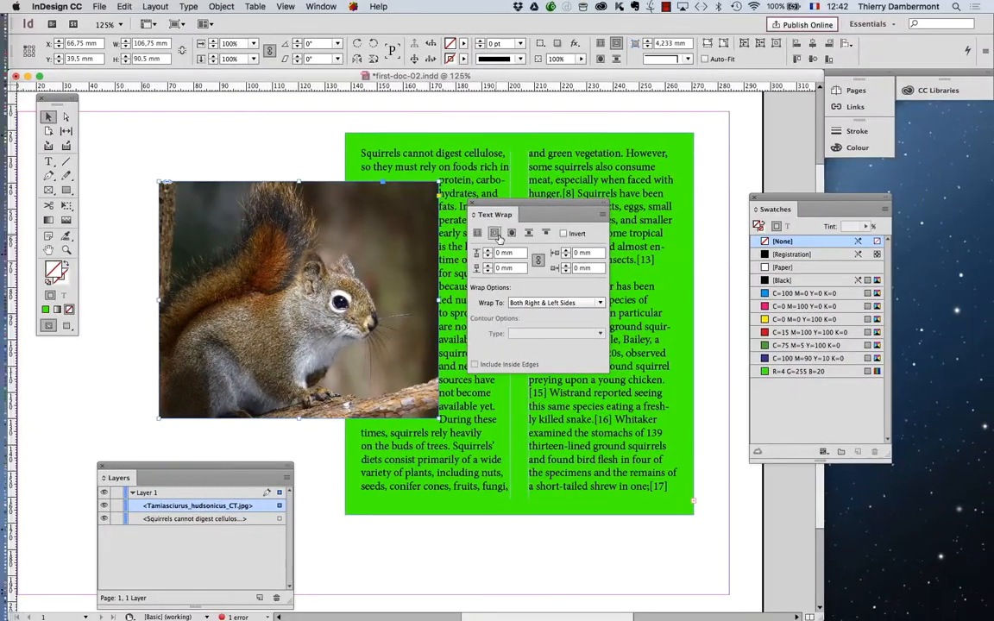
{"action": "left_click_drag", "start_coordinate": [455, 176], "coordinate": [744, 226]}
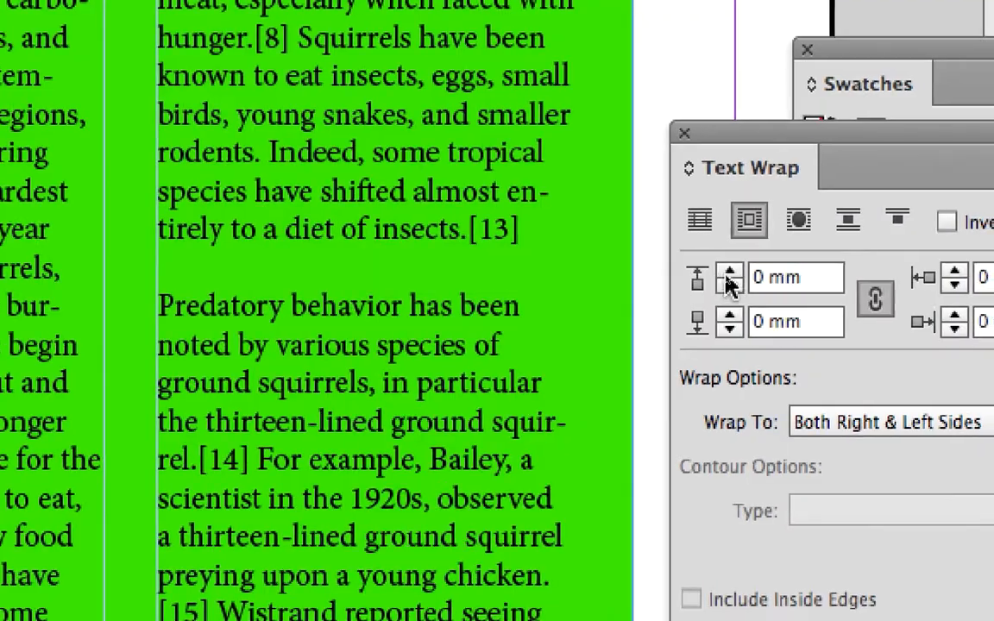
{"action": "left_click", "coordinate": [728, 274]}
{"action": "left_click", "coordinate": [727, 275]}
{"action": "left_click", "coordinate": [727, 280]}
{"action": "left_click", "coordinate": [727, 280]}
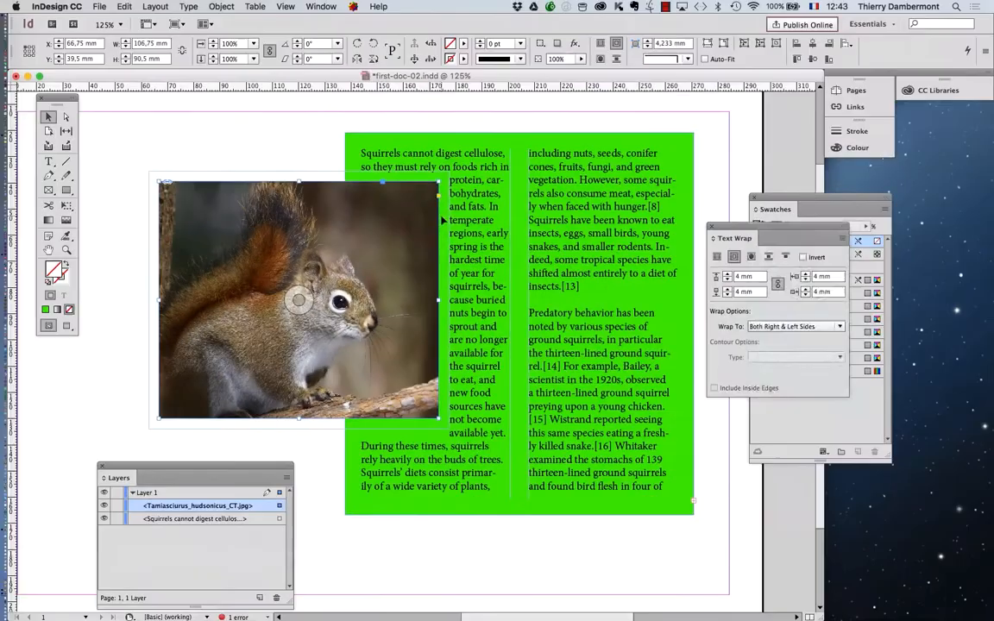
{"action": "left_click_drag", "start_coordinate": [864, 213], "coordinate": [932, 462]}
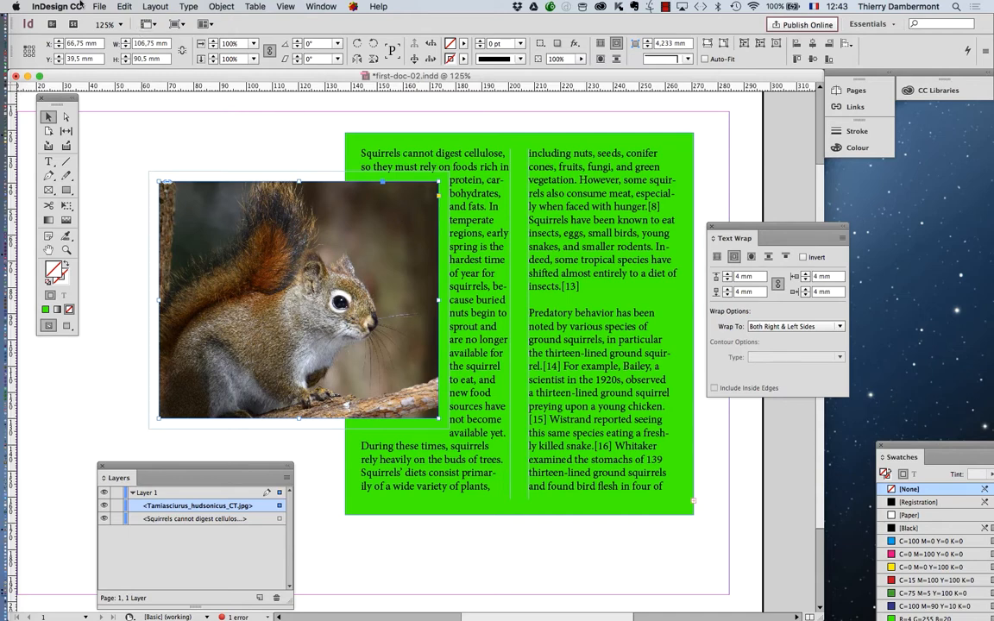
Step: Save the document under the new name first-doc-03.indd in the B1K1 folder
{"action": "left_click", "coordinate": [99, 6]}
{"action": "left_click", "coordinate": [117, 95]}
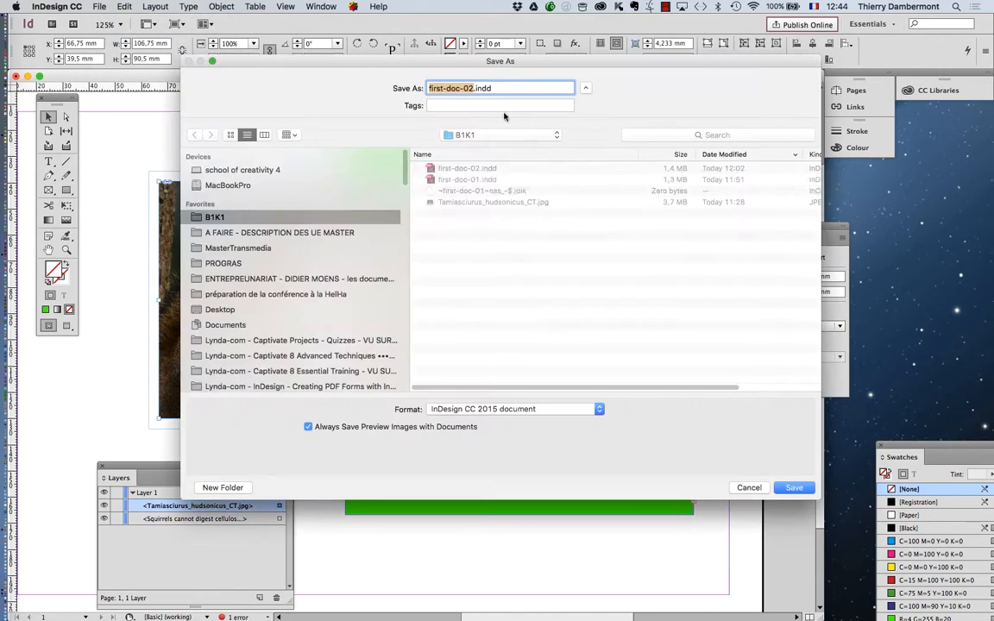
{"action": "left_click", "coordinate": [473, 88]}
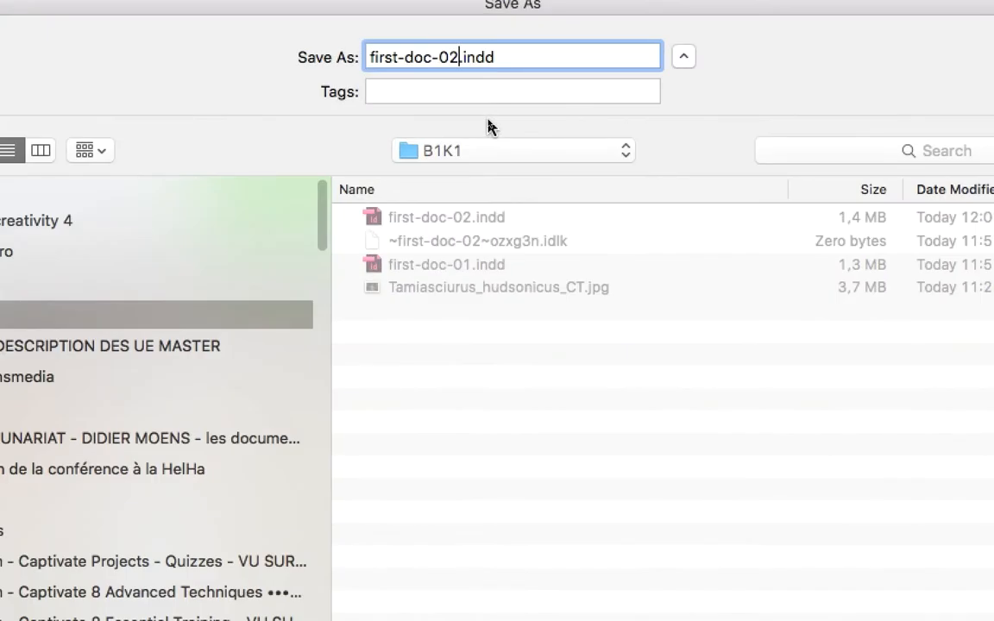
{"action": "key", "text": "BackSpace"}
{"action": "type", "text": "3"}
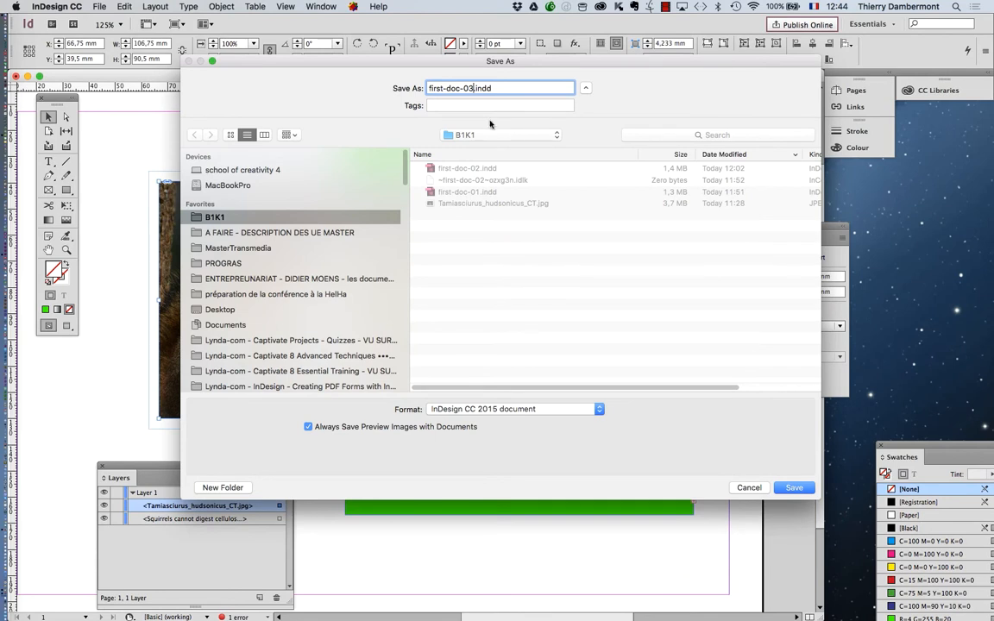
{"action": "left_click", "coordinate": [794, 488]}
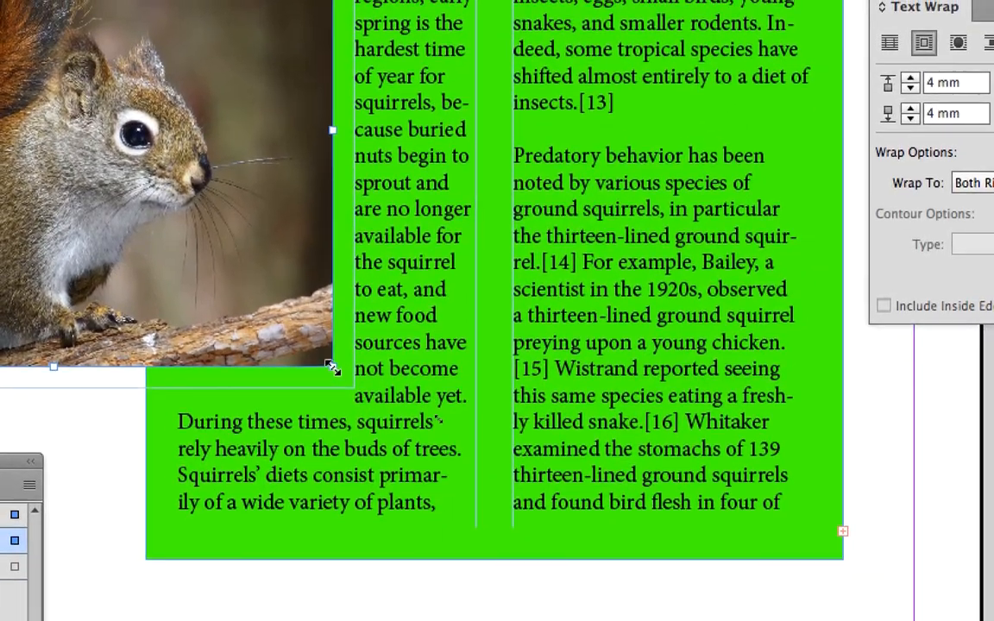
Step: Scale the squirrel picture down to about 64 × 54 mm and move it over the green frame's upper-left corner, at about X 97, Y 22.5 mm
{"action": "left_click_drag", "start_coordinate": [333, 368], "coordinate": [100, 188]}
{"action": "left_click_drag", "start_coordinate": [251, 301], "coordinate": [258, 303]}
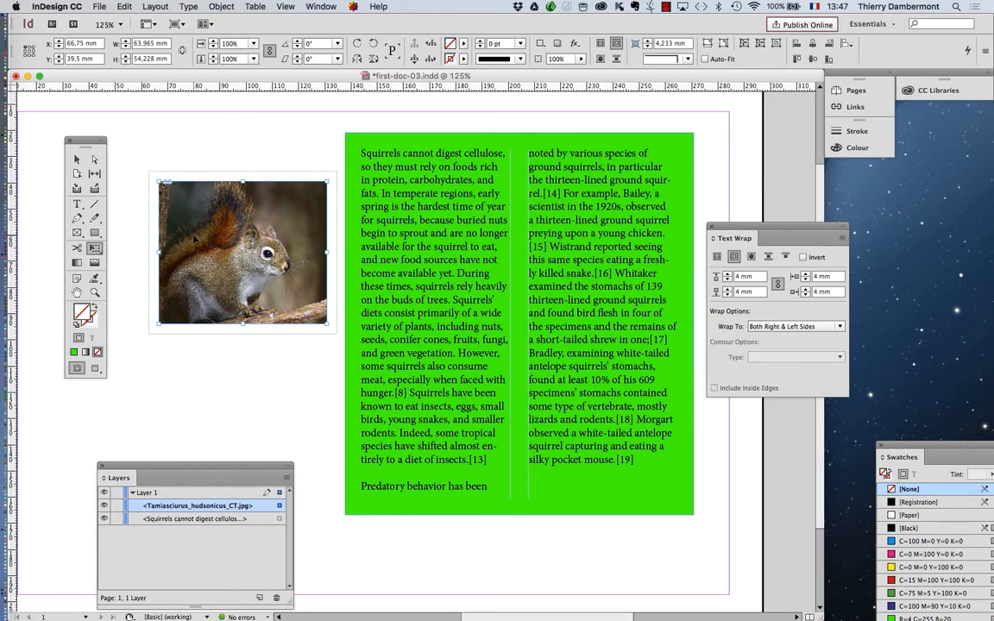
{"action": "left_click_drag", "start_coordinate": [200, 268], "coordinate": [278, 289]}
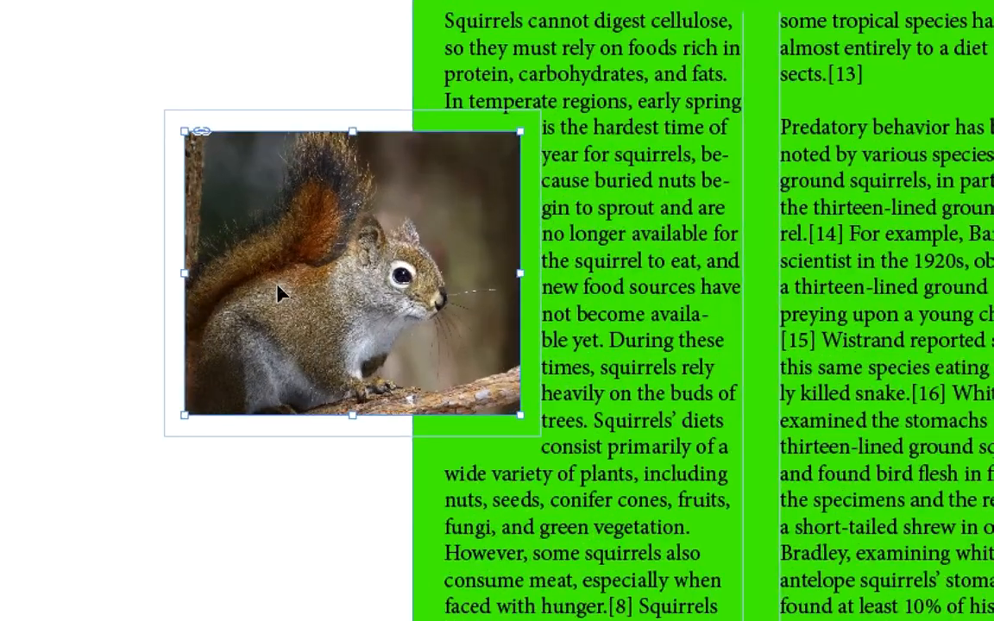
{"action": "left_click_drag", "start_coordinate": [278, 288], "coordinate": [277, 116]}
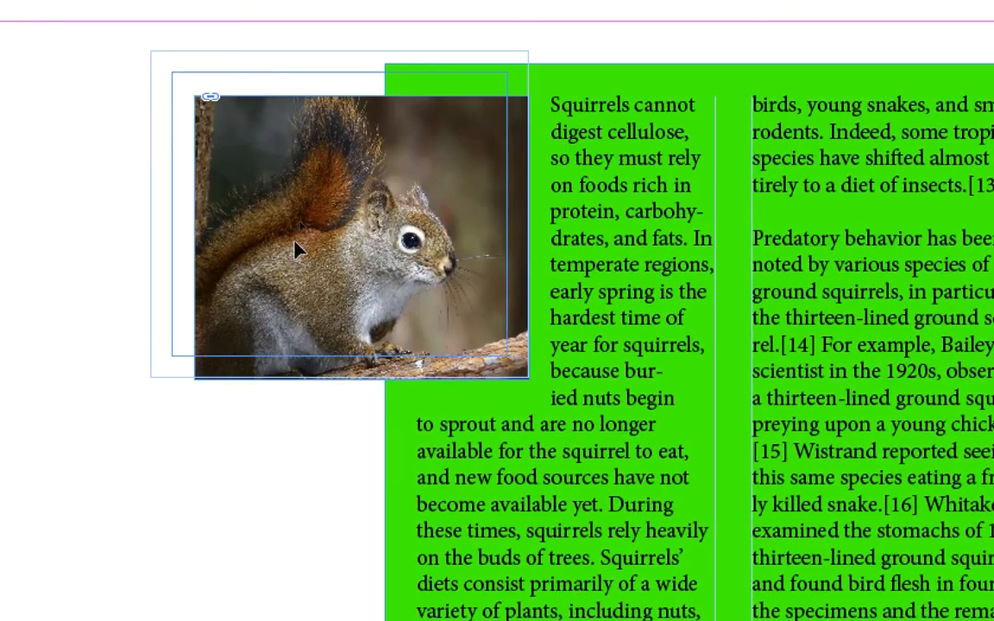
{"action": "left_click_drag", "start_coordinate": [294, 249], "coordinate": [295, 251]}
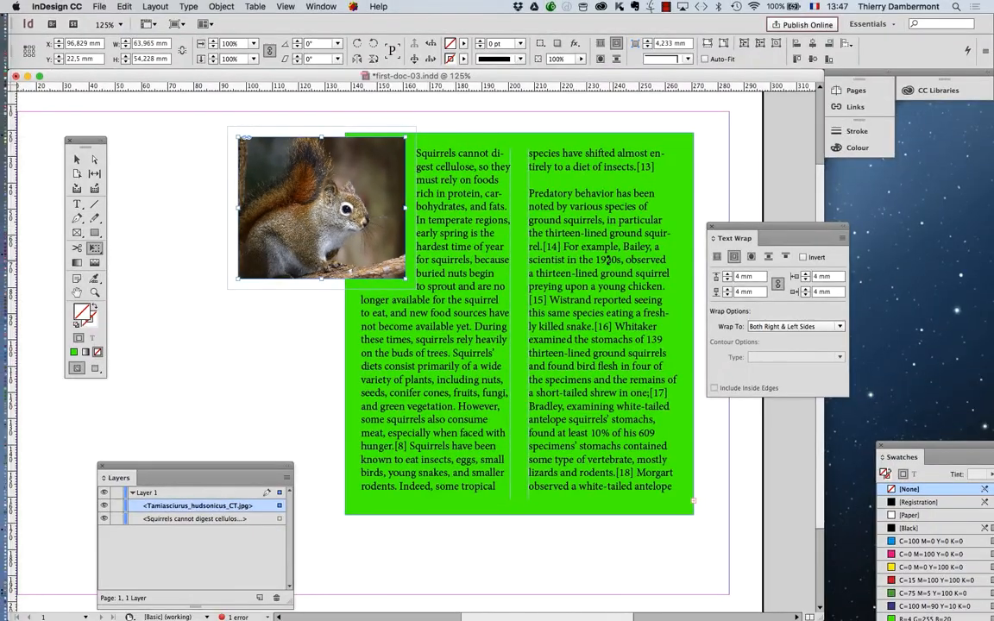
Step: Remove the text wrap from the squirrel picture's frame and keep the Text Wrap panel over the text
{"action": "left_click_drag", "start_coordinate": [775, 292], "coordinate": [511, 113]}
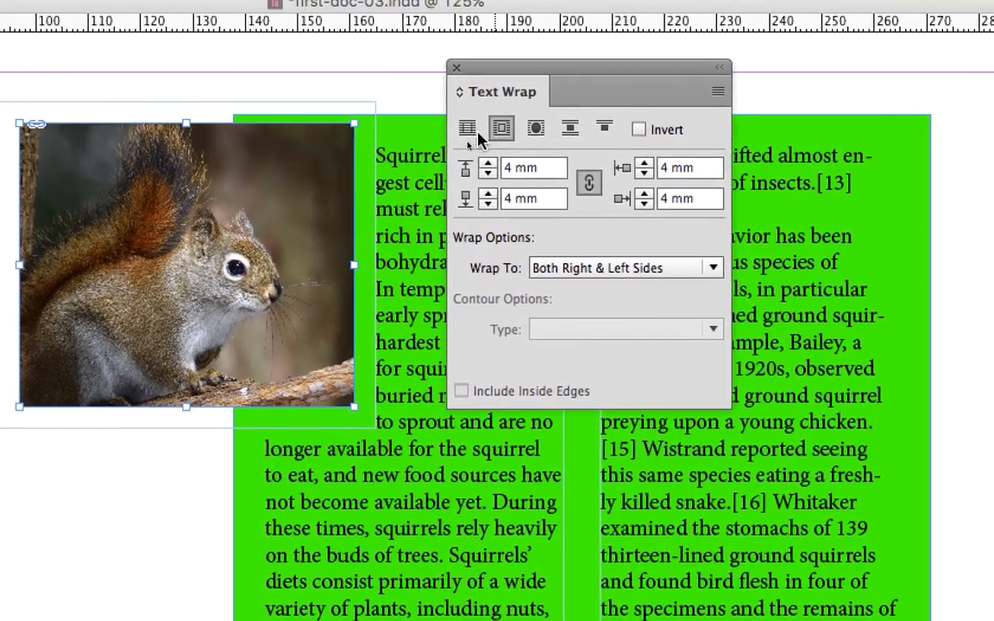
{"action": "left_click", "coordinate": [569, 108]}
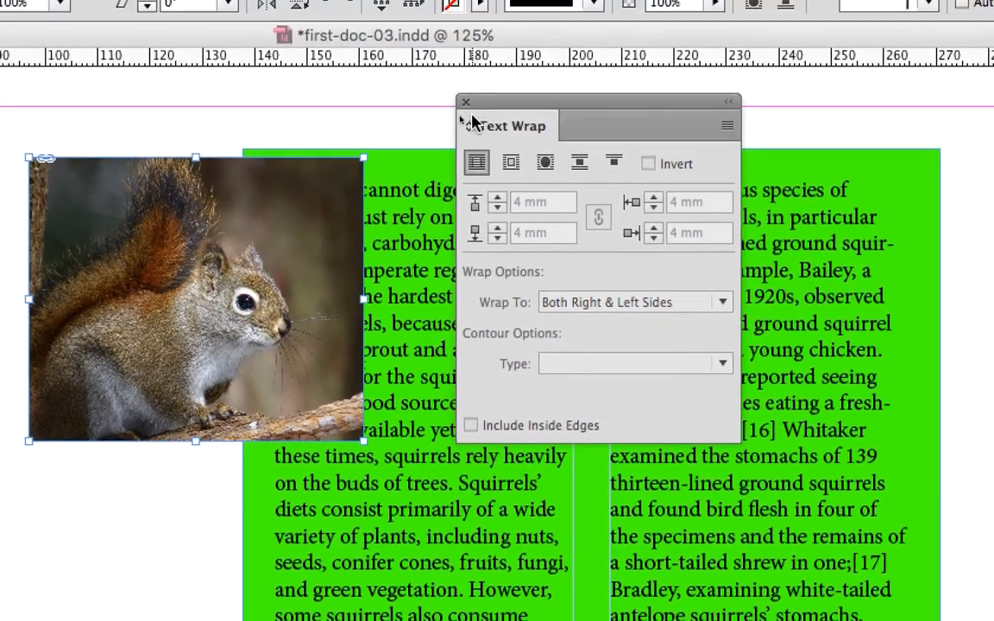
{"action": "left_click_drag", "start_coordinate": [488, 102], "coordinate": [545, 100]}
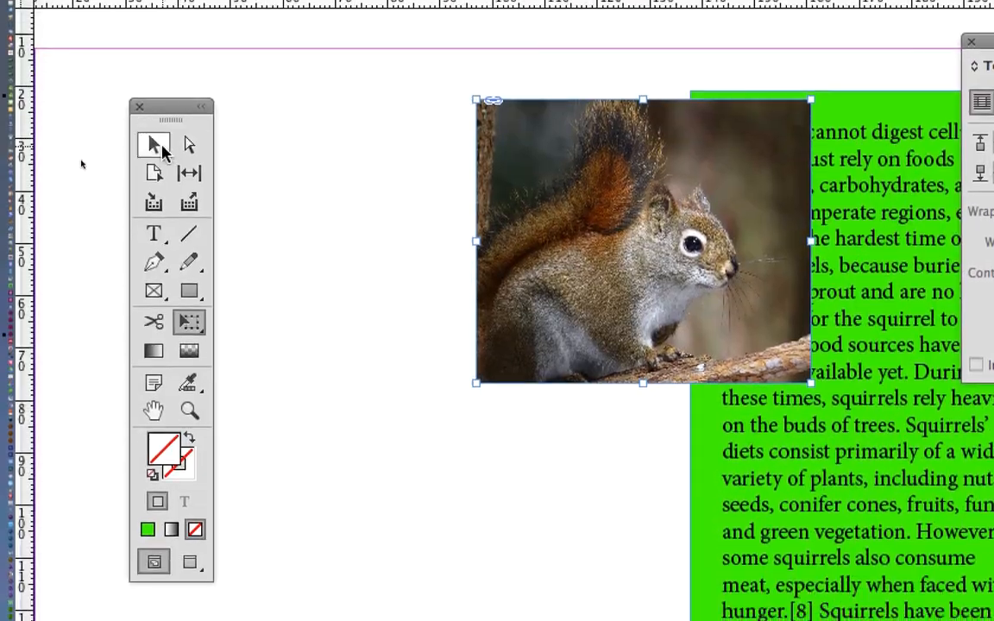
Step: Select the image content inside the squirrel's frame, apply a bounding-box text wrap to it, move the Text Wrap panel aside and deselect everything
{"action": "left_click", "coordinate": [162, 148]}
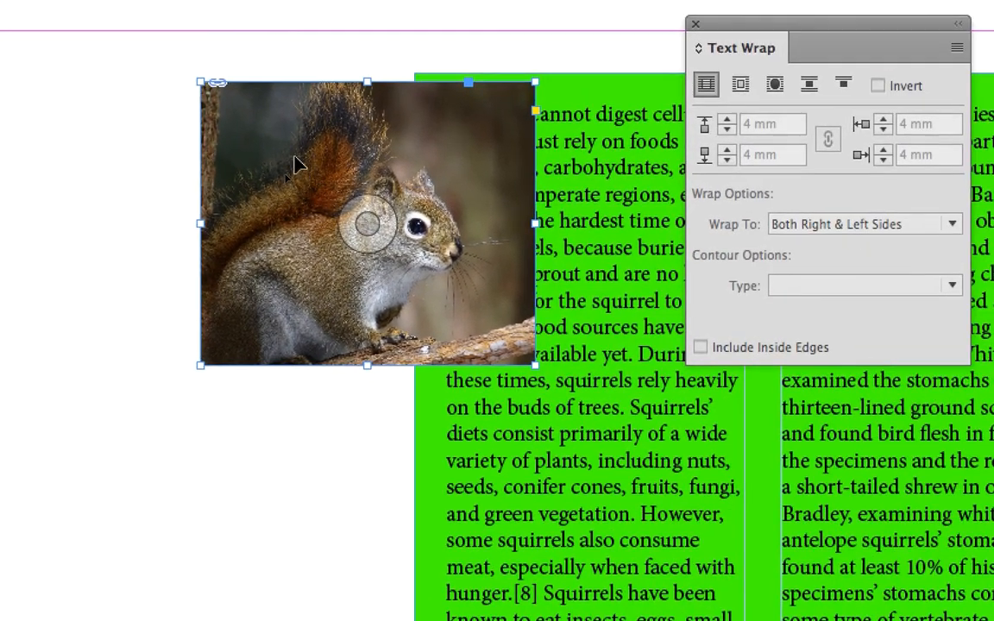
{"action": "double_click", "coordinate": [565, 169]}
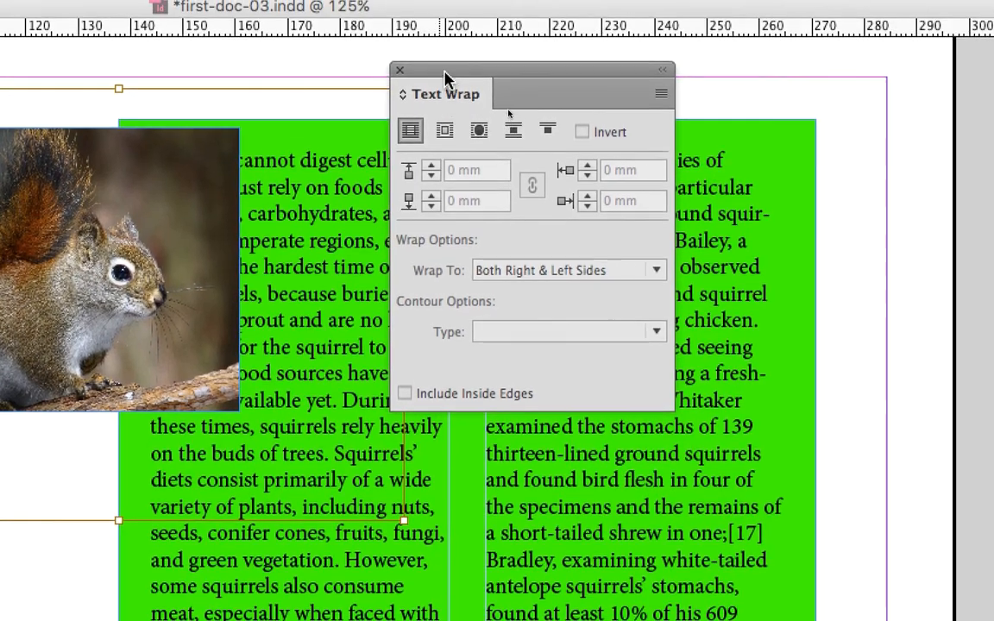
{"action": "left_click_drag", "start_coordinate": [444, 58], "coordinate": [235, 225]}
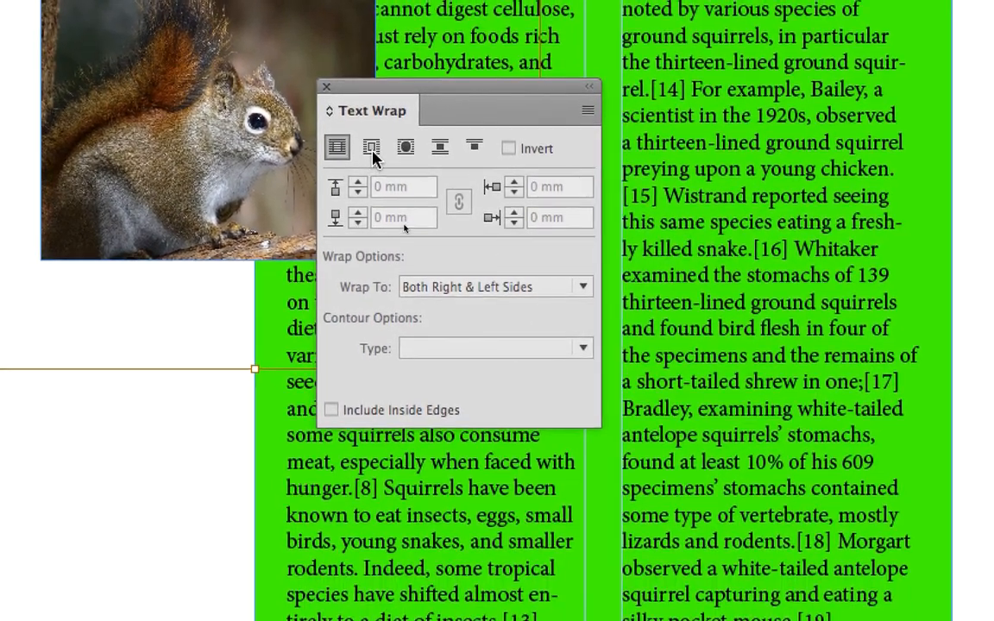
{"action": "left_click", "coordinate": [370, 154]}
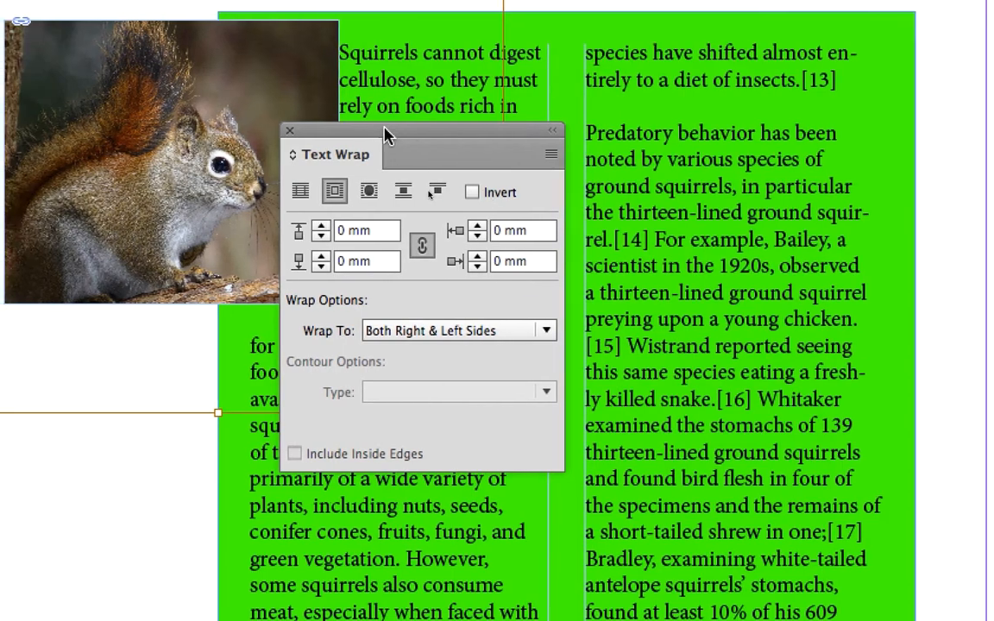
{"action": "left_click_drag", "start_coordinate": [317, 134], "coordinate": [446, 132]}
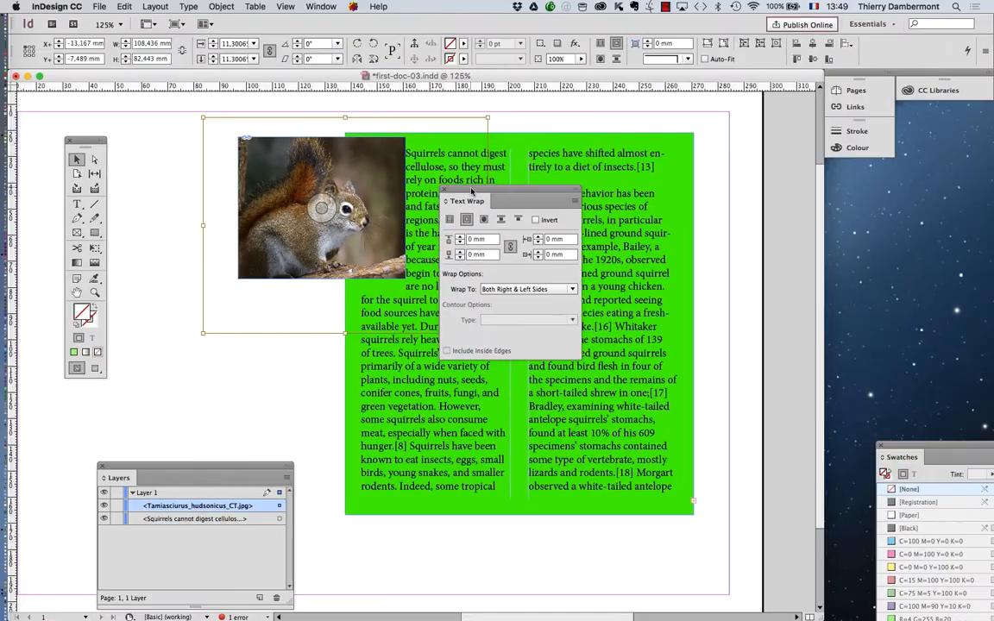
{"action": "left_click_drag", "start_coordinate": [606, 186], "coordinate": [703, 177]}
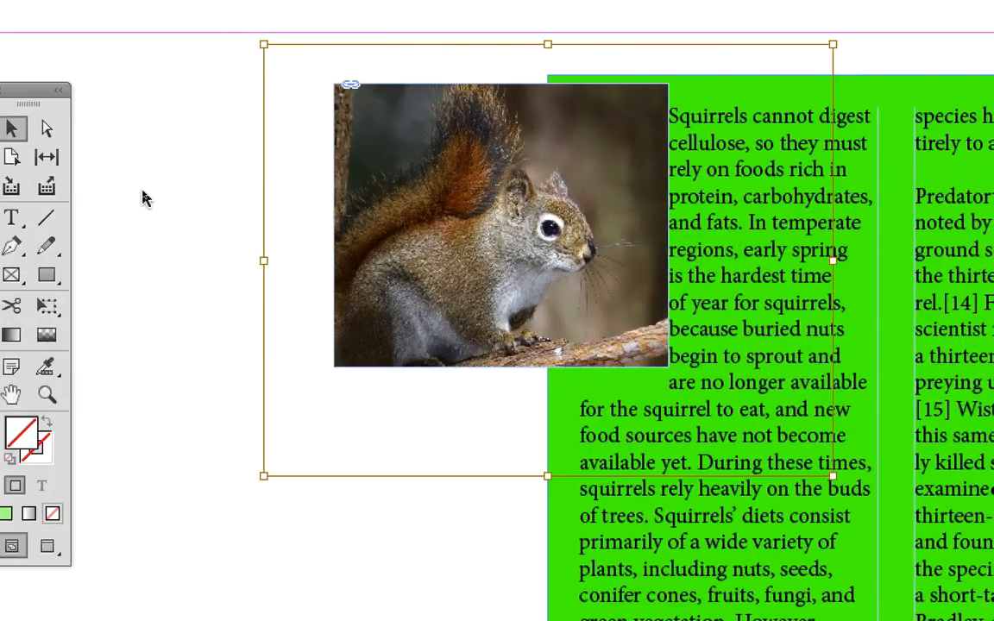
{"action": "left_click", "coordinate": [145, 198]}
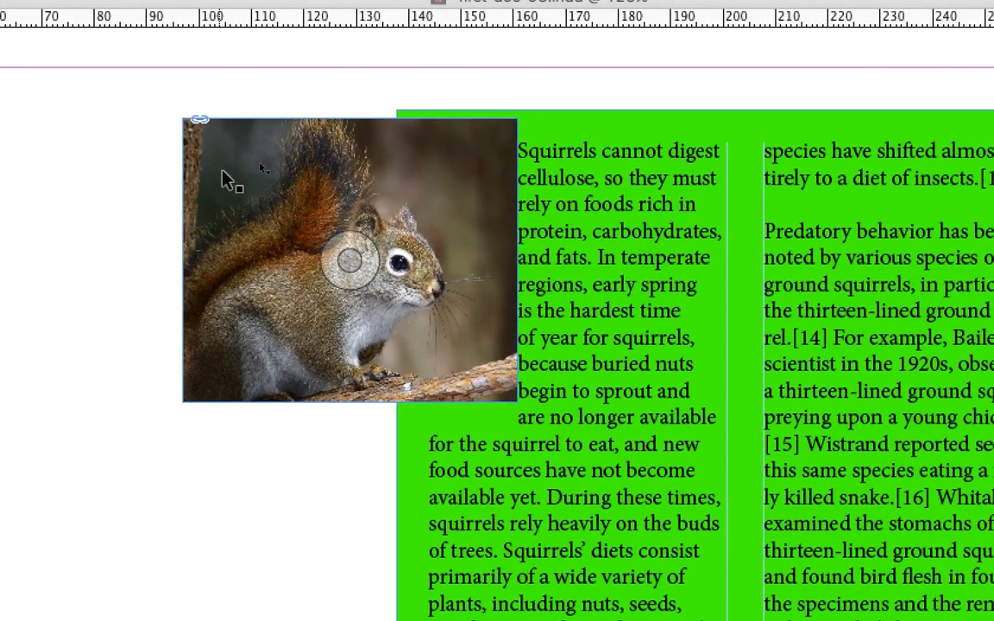
Step: Try the squirrel picture at several positions along the green frame's left edge to test the wrap, with the Text Wrap panel beside it
{"action": "left_click", "coordinate": [388, 134]}
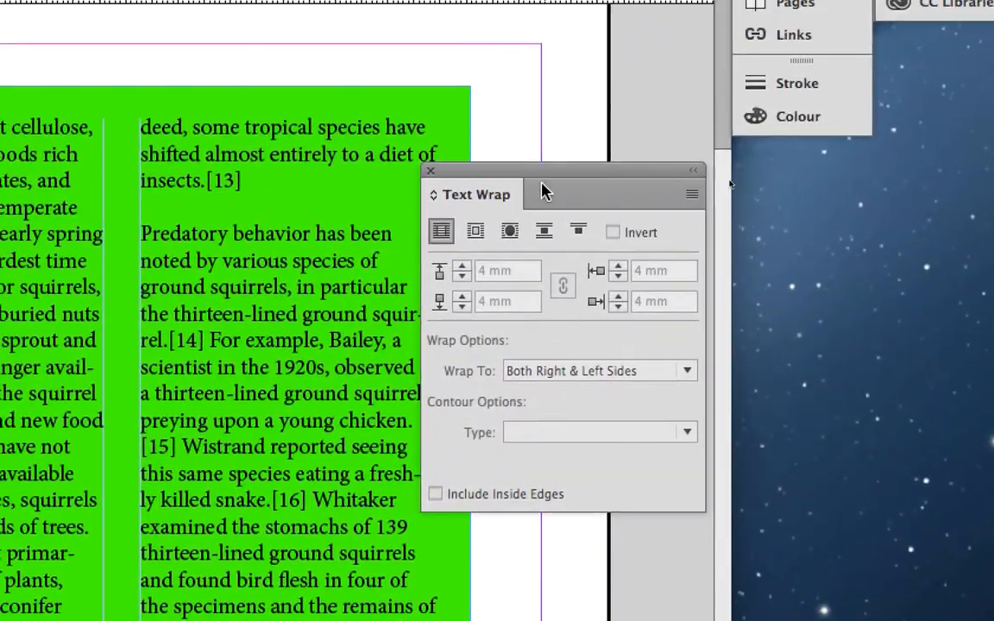
{"action": "left_click_drag", "start_coordinate": [535, 171], "coordinate": [130, 172]}
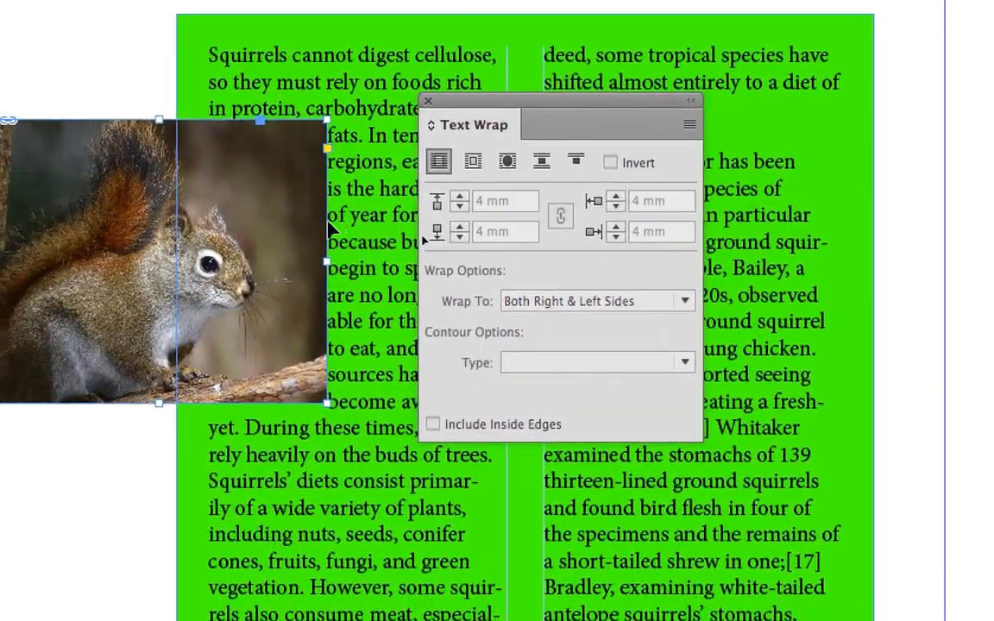
{"action": "left_click_drag", "start_coordinate": [62, 199], "coordinate": [0, 169]}
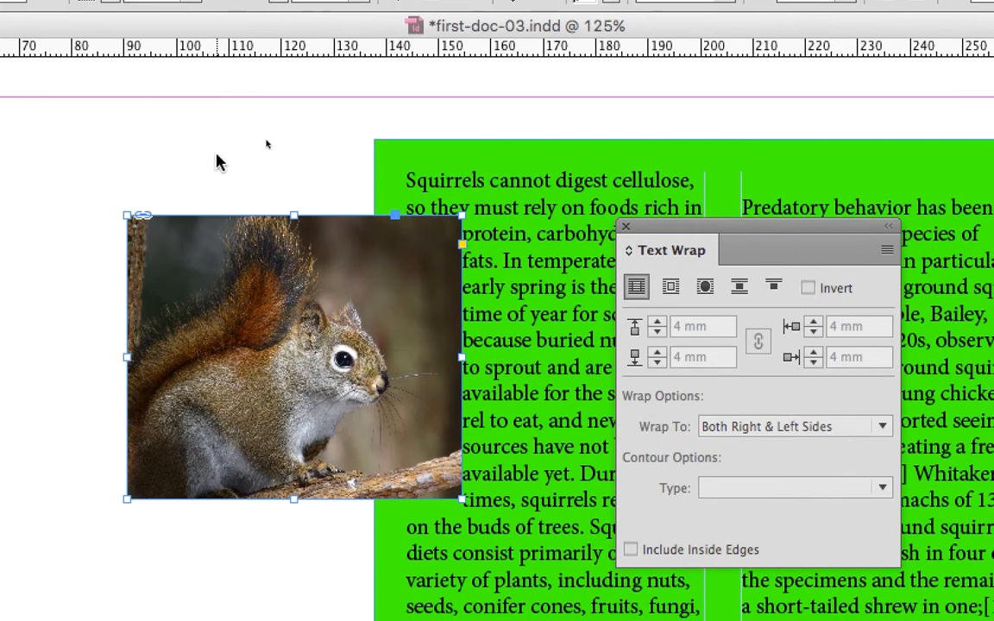
{"action": "left_click", "coordinate": [227, 163]}
{"action": "left_click_drag", "start_coordinate": [227, 280], "coordinate": [270, 368]}
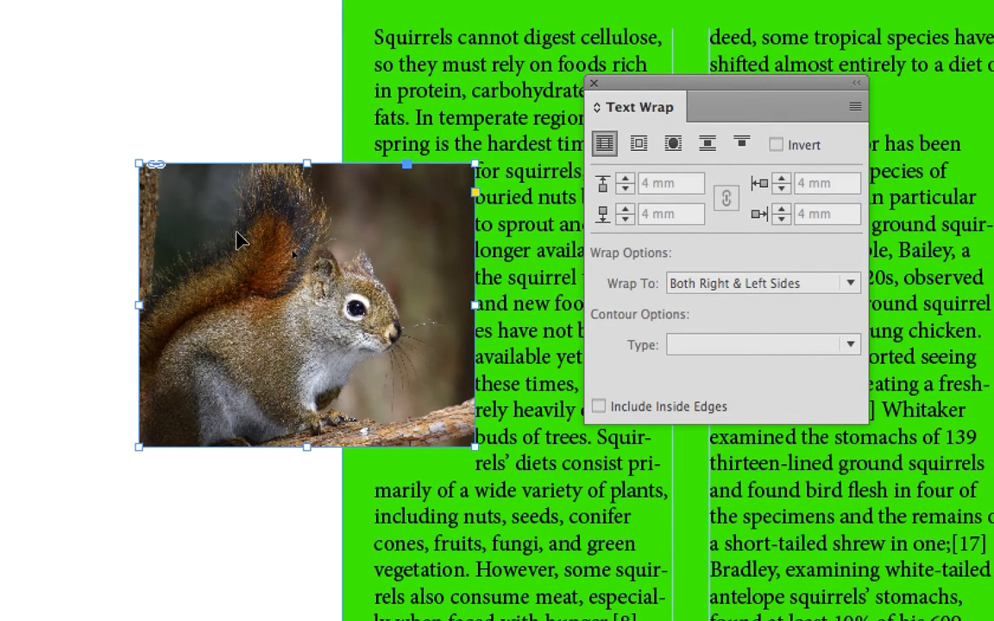
{"action": "left_click_drag", "start_coordinate": [242, 232], "coordinate": [252, 201]}
{"action": "left_click_drag", "start_coordinate": [594, 98], "coordinate": [543, 83]}
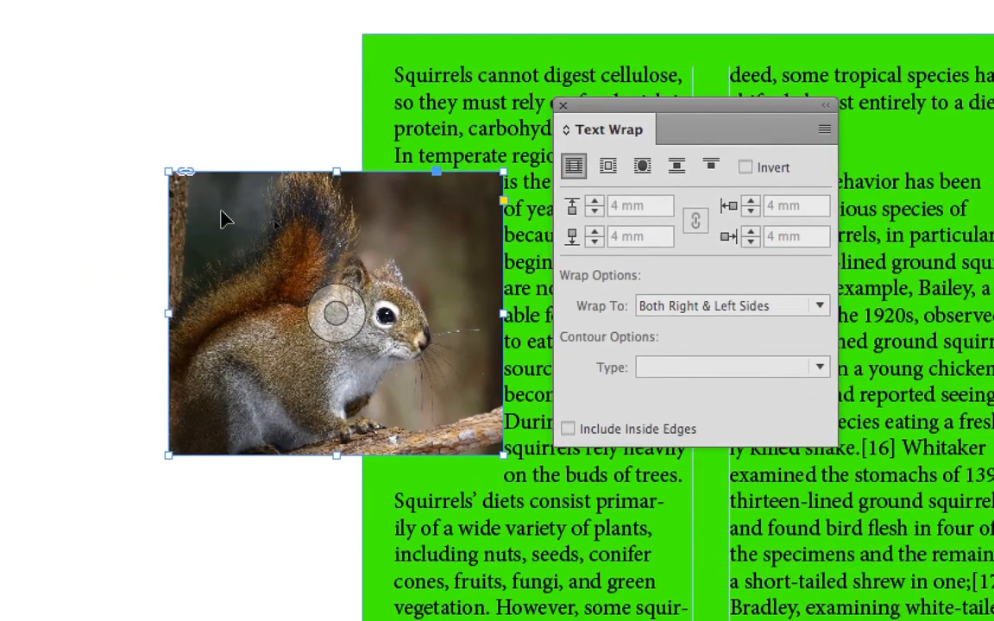
Step: Remove the text wrap from the squirrel image content and apply a bounding-box text wrap to its frame instead
{"action": "double_click", "coordinate": [221, 214]}
{"action": "left_click", "coordinate": [574, 168]}
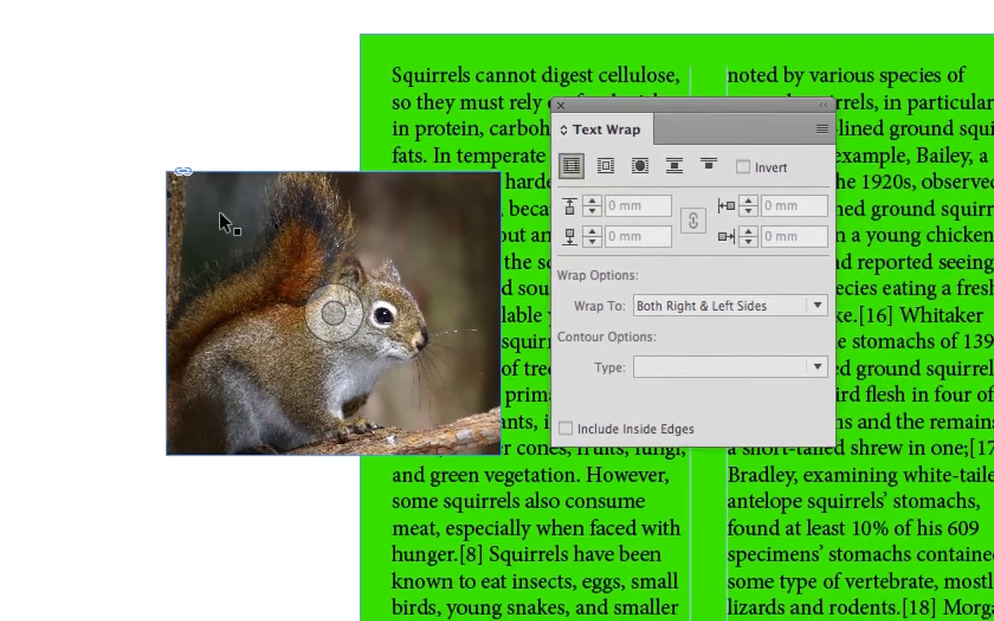
{"action": "left_click", "coordinate": [345, 270]}
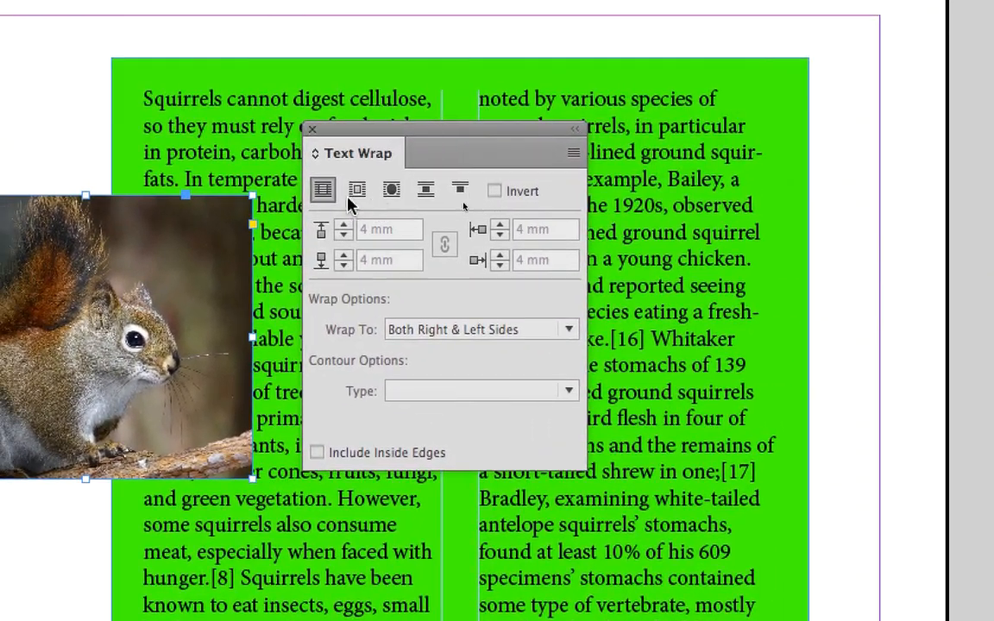
{"action": "left_click", "coordinate": [355, 193]}
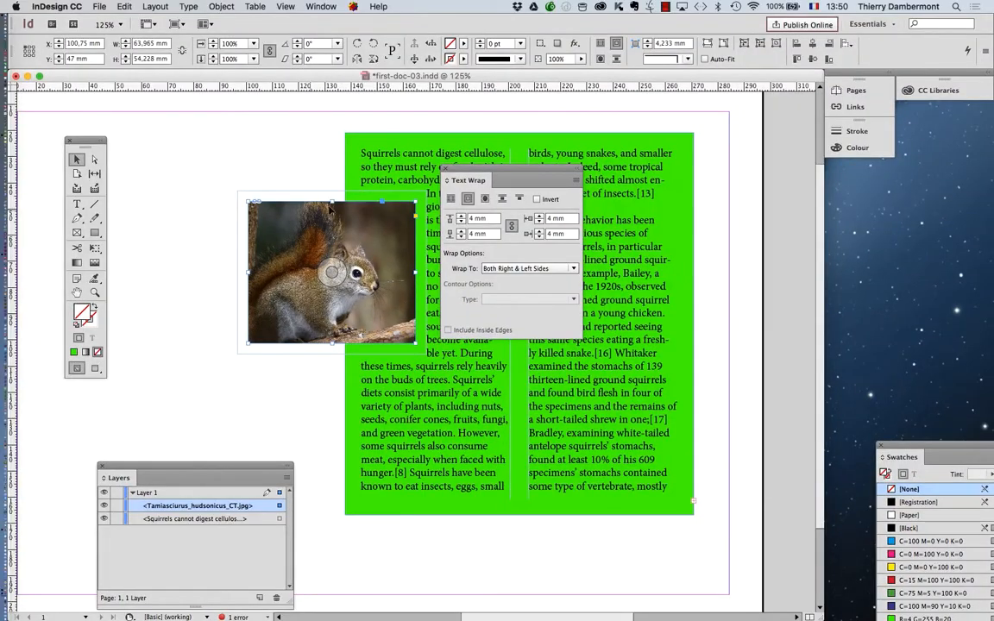
Step: Move the Text Wrap panel off the article and place the squirrel picture left of the green frame, clear of the text
{"action": "left_click_drag", "start_coordinate": [457, 170], "coordinate": [749, 219]}
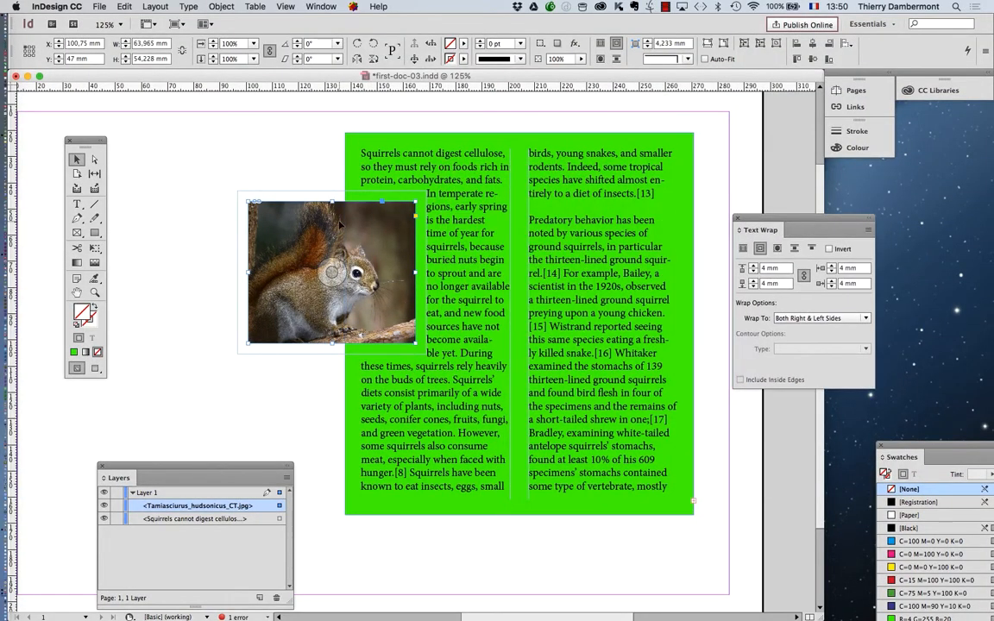
{"action": "left_click_drag", "start_coordinate": [321, 226], "coordinate": [298, 164]}
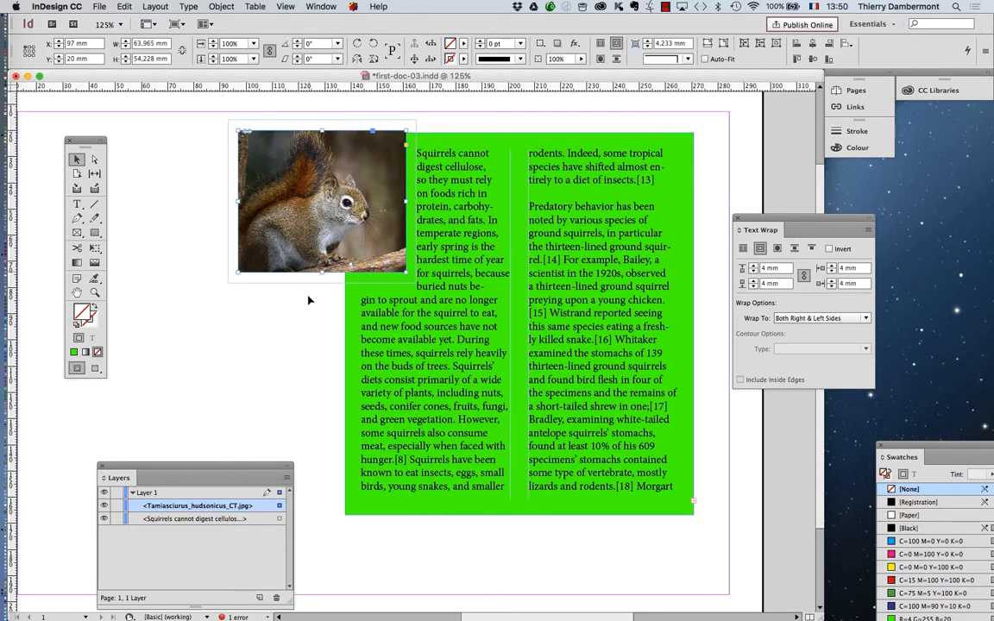
{"action": "left_click_drag", "start_coordinate": [300, 172], "coordinate": [192, 168]}
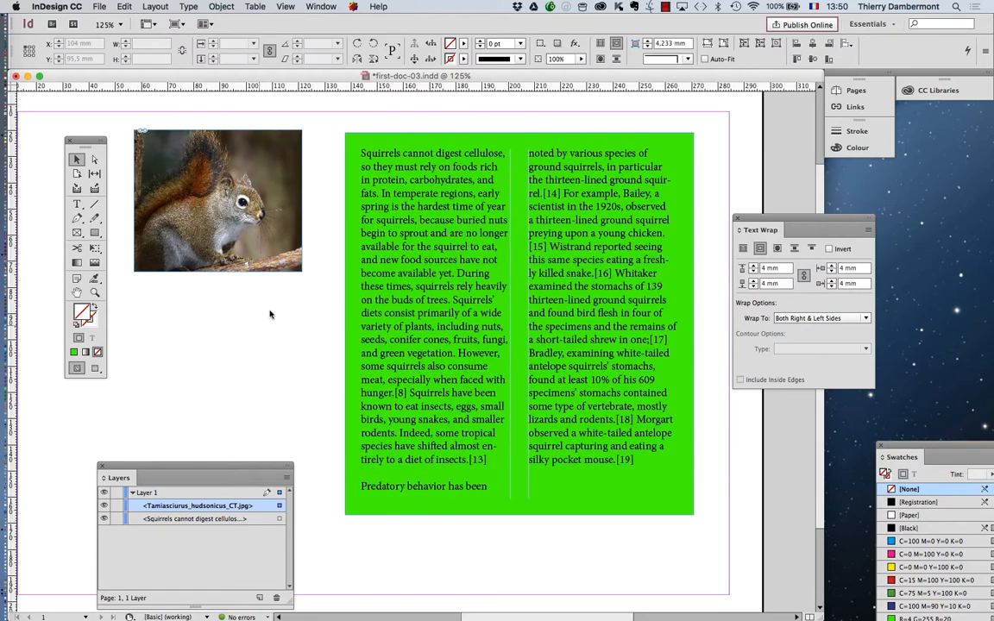
Step: Save the document under the new name first-doc-04.indd in the B1K1 folder and deselect everything
{"action": "left_click", "coordinate": [450, 172]}
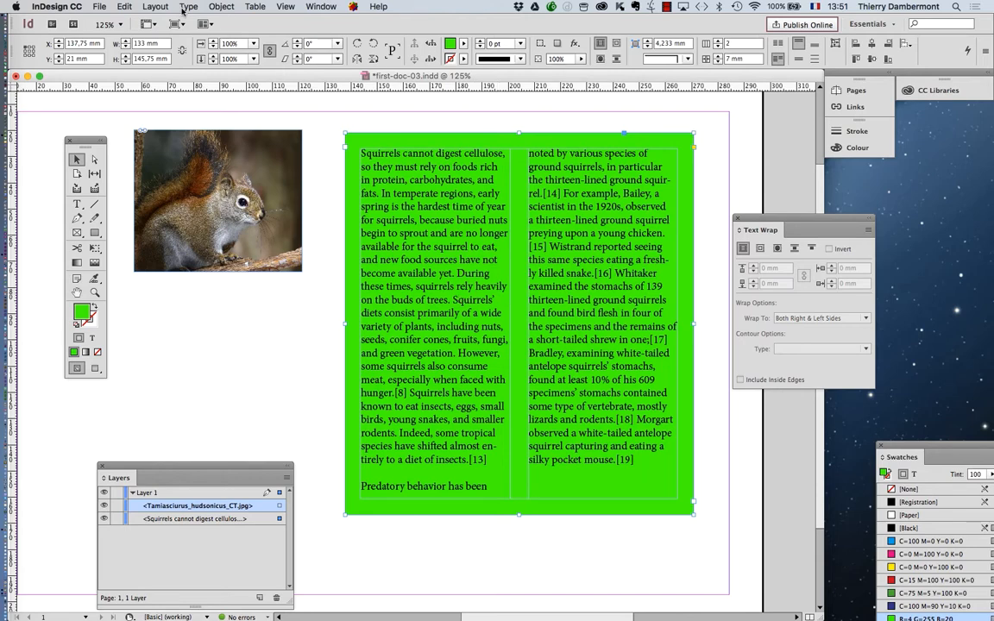
{"action": "left_click", "coordinate": [97, 6]}
{"action": "left_click", "coordinate": [112, 87]}
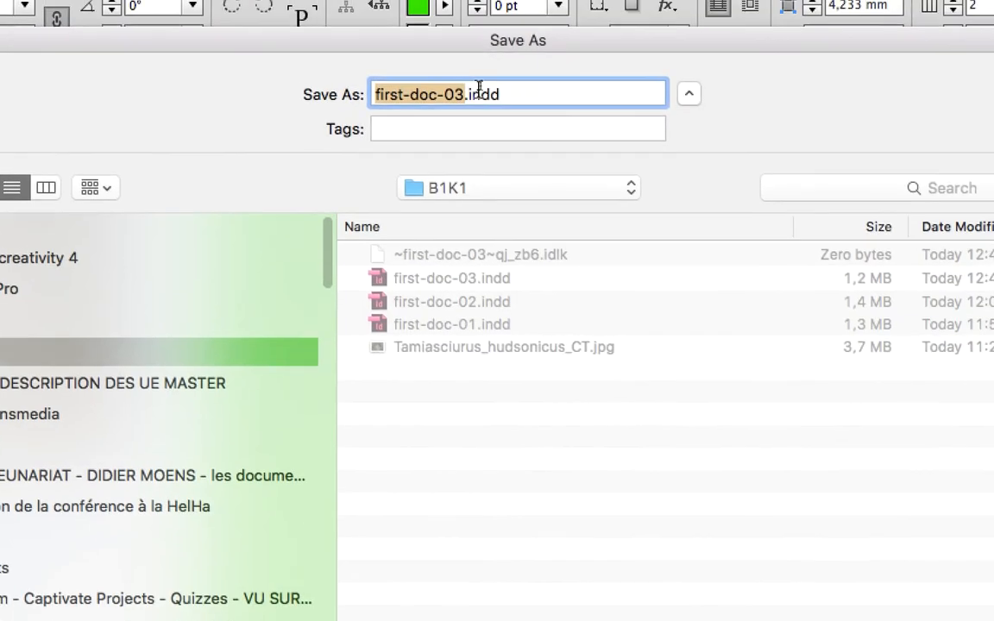
{"action": "left_click", "coordinate": [474, 88]}
{"action": "key", "text": "BackSpace"}
{"action": "type", "text": "4"}
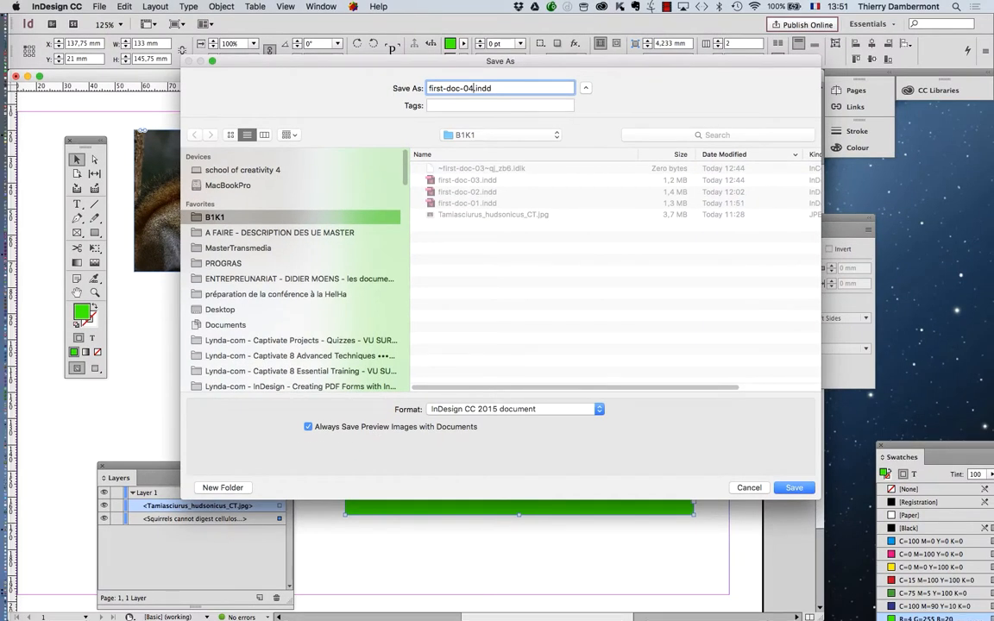
{"action": "key", "text": "Return"}
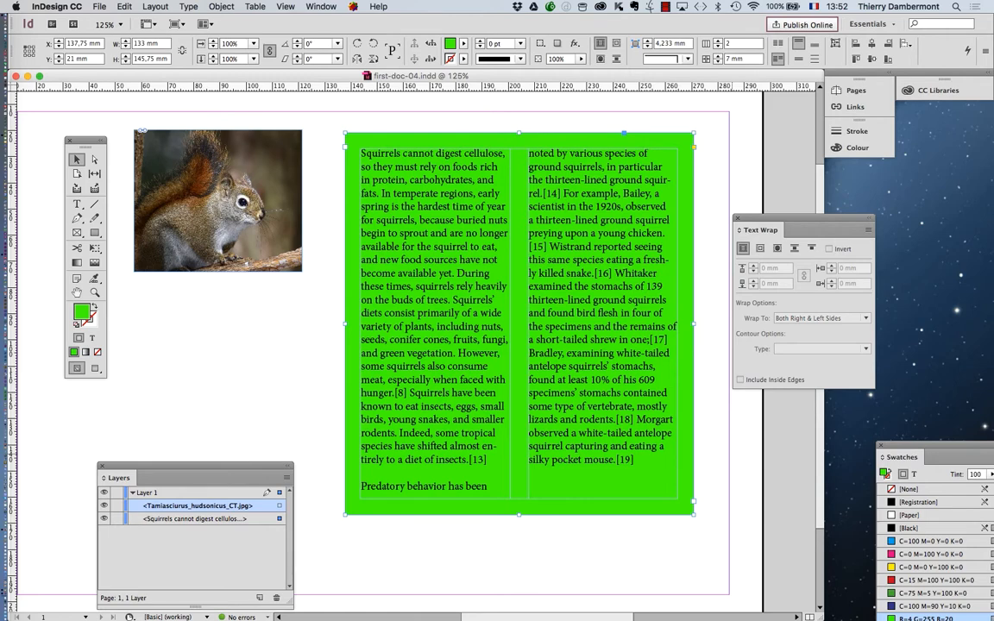
{"action": "key", "text": "super+shift+a"}
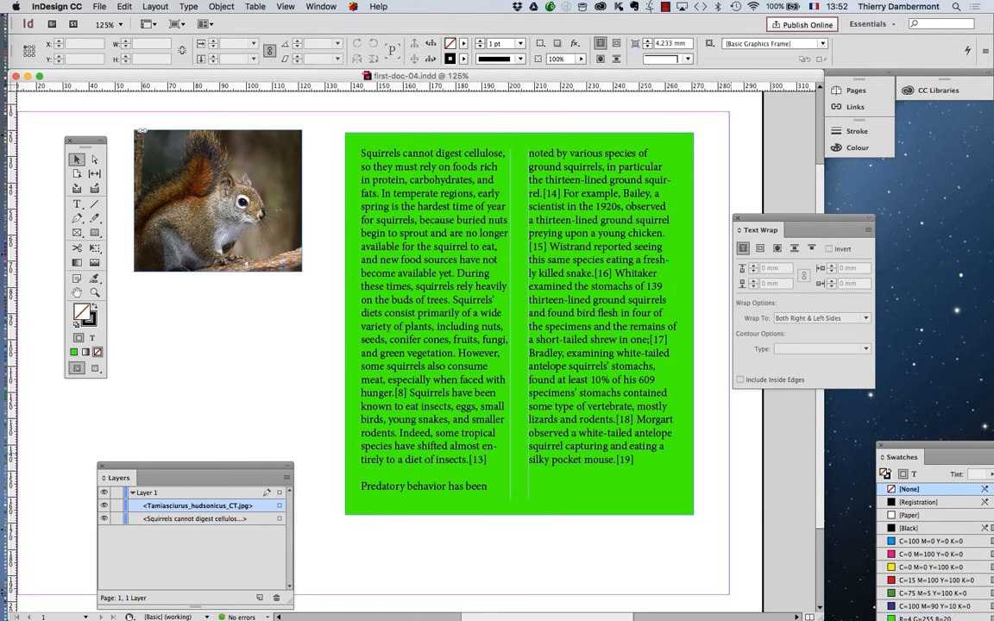
Step: Switch to Finder, open the B1K1 folder in a new window and reshape the window to be wide and low
{"action": "key", "text": "super+Tab"}
{"action": "key", "text": "super+Tab"}
{"action": "key", "text": "super+Tab"}
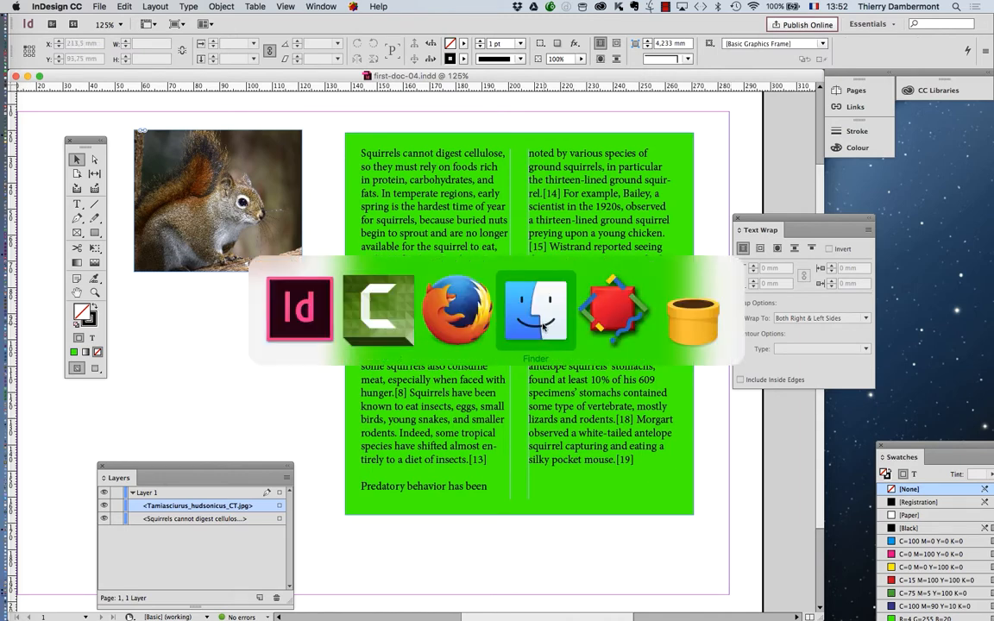
{"action": "left_click", "coordinate": [76, 6]}
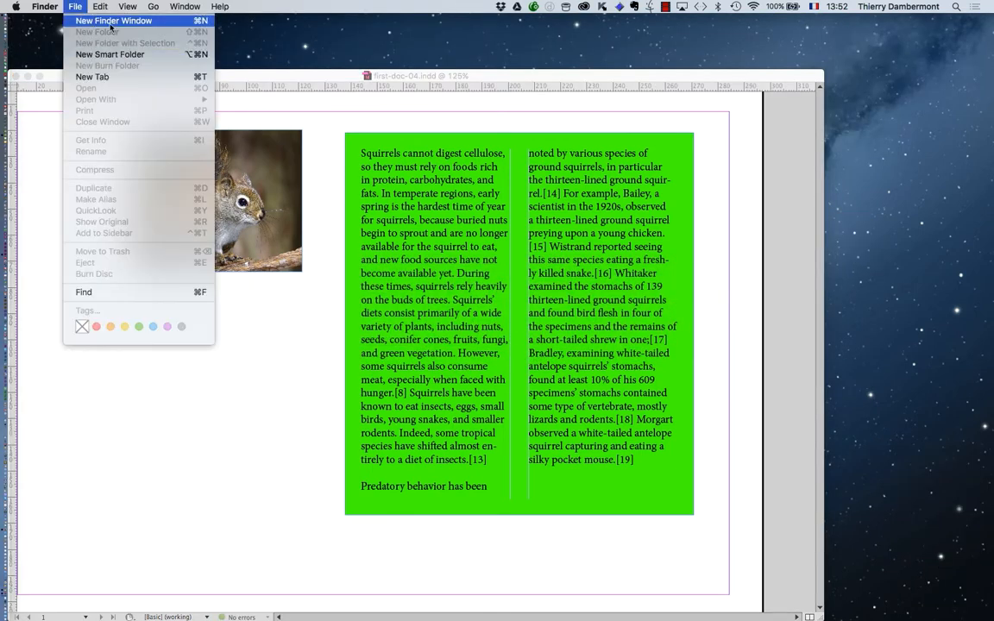
{"action": "left_click", "coordinate": [100, 23]}
{"action": "left_click_drag", "start_coordinate": [400, 43], "coordinate": [684, 50]}
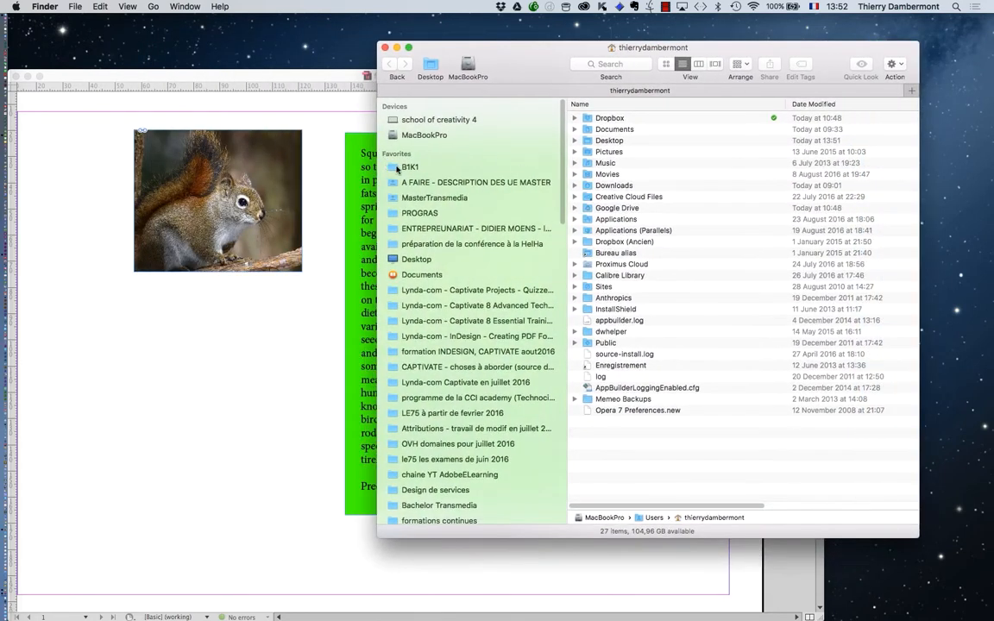
{"action": "left_click", "coordinate": [411, 166]}
{"action": "left_click", "coordinate": [681, 64]}
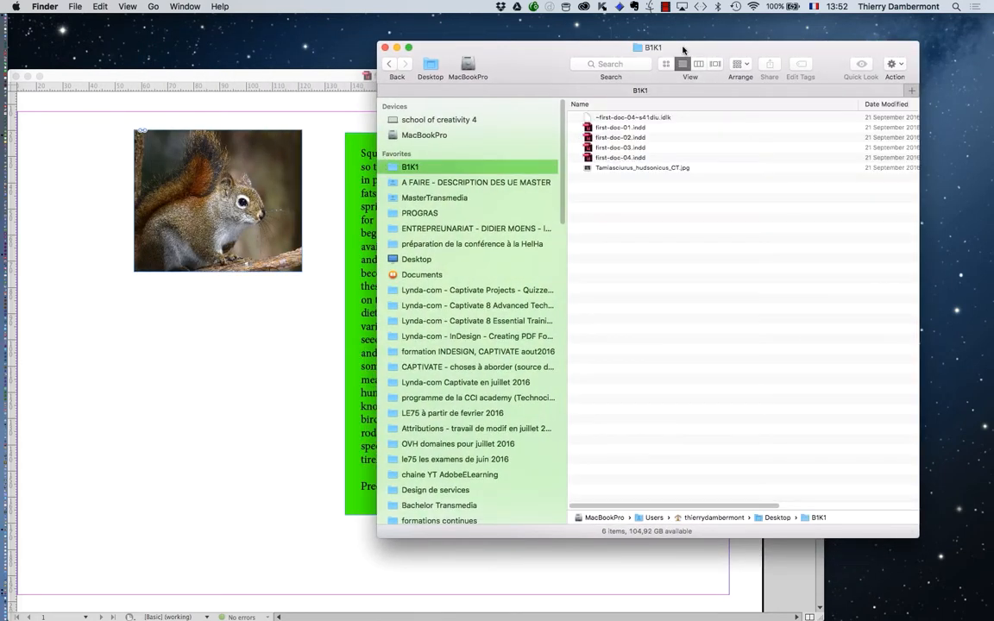
{"action": "left_click_drag", "start_coordinate": [680, 49], "coordinate": [589, 46]}
{"action": "left_click_drag", "start_coordinate": [826, 534], "coordinate": [973, 312]}
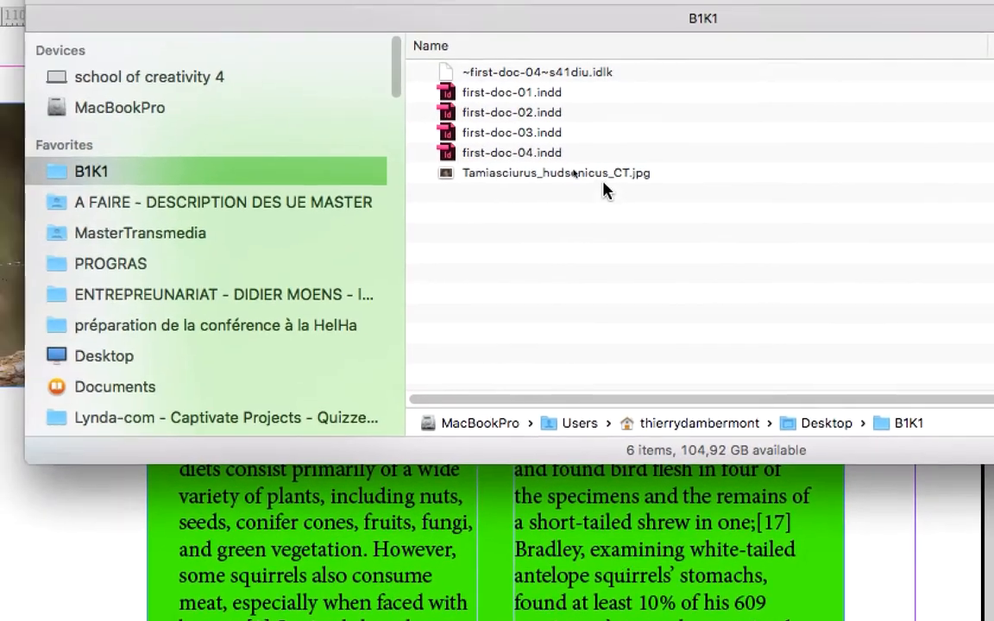
Step: Examine the saved versions first-doc-03.indd and first-doc-04.indd in the B1K1 folder and shrink the Finder window
{"action": "left_click", "coordinate": [448, 97]}
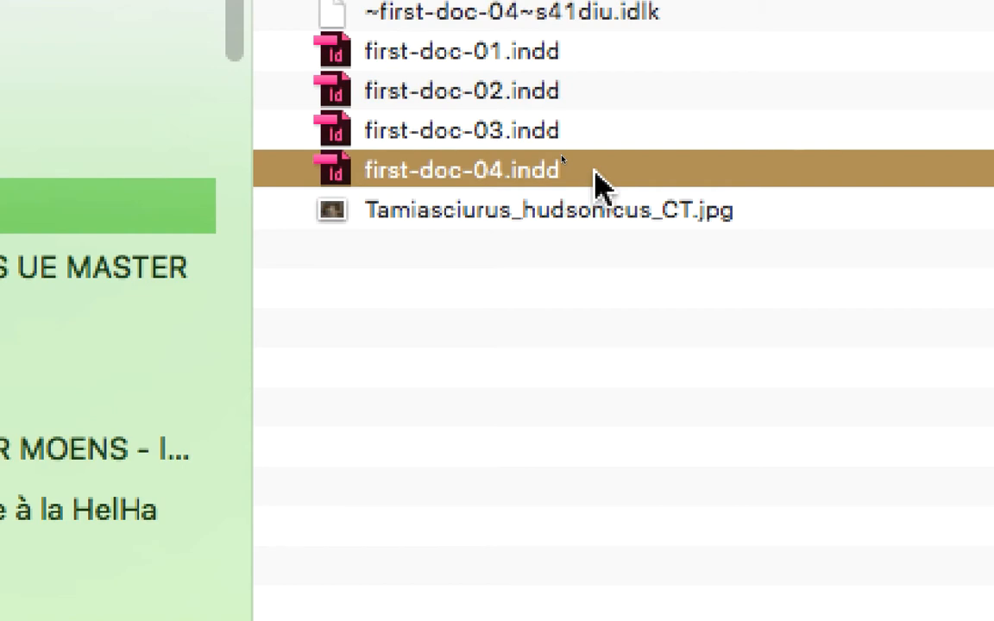
{"action": "left_click", "coordinate": [574, 130]}
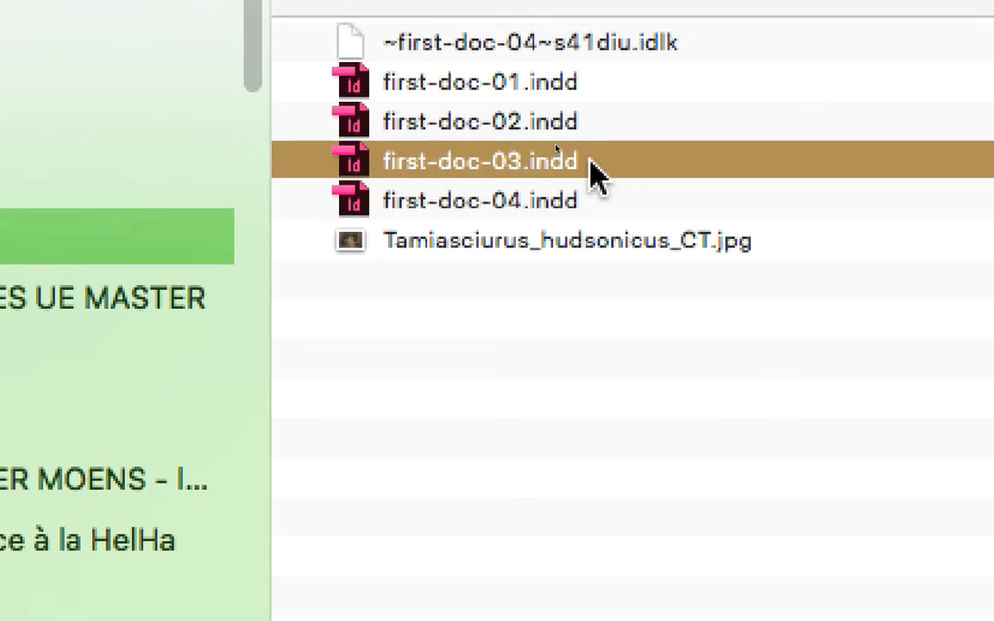
{"action": "left_click", "coordinate": [602, 196]}
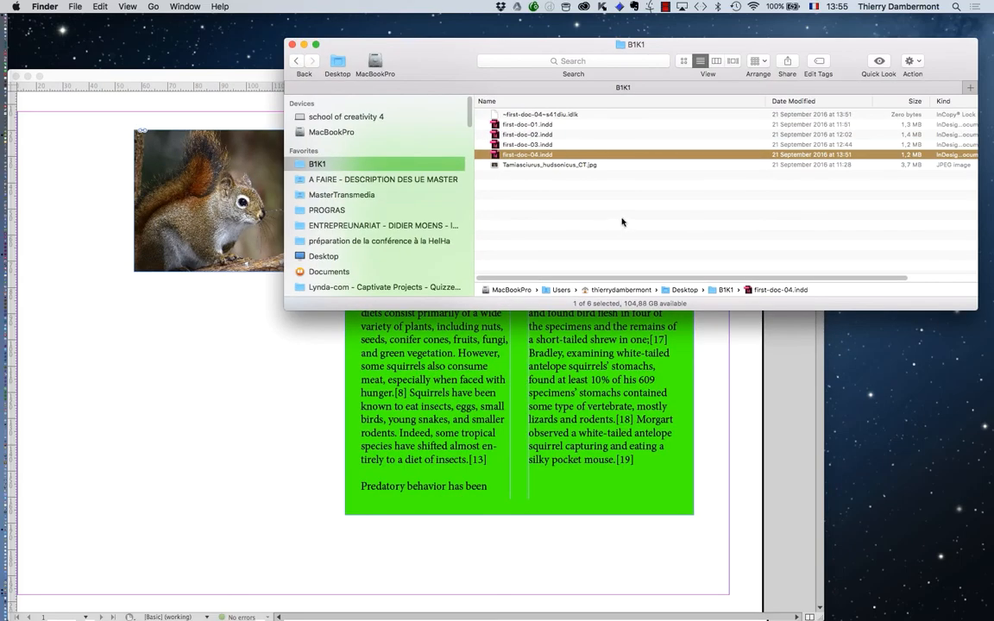
{"action": "left_click", "coordinate": [936, 469]}
{"action": "left_click_drag", "start_coordinate": [959, 300], "coordinate": [821, 231]}
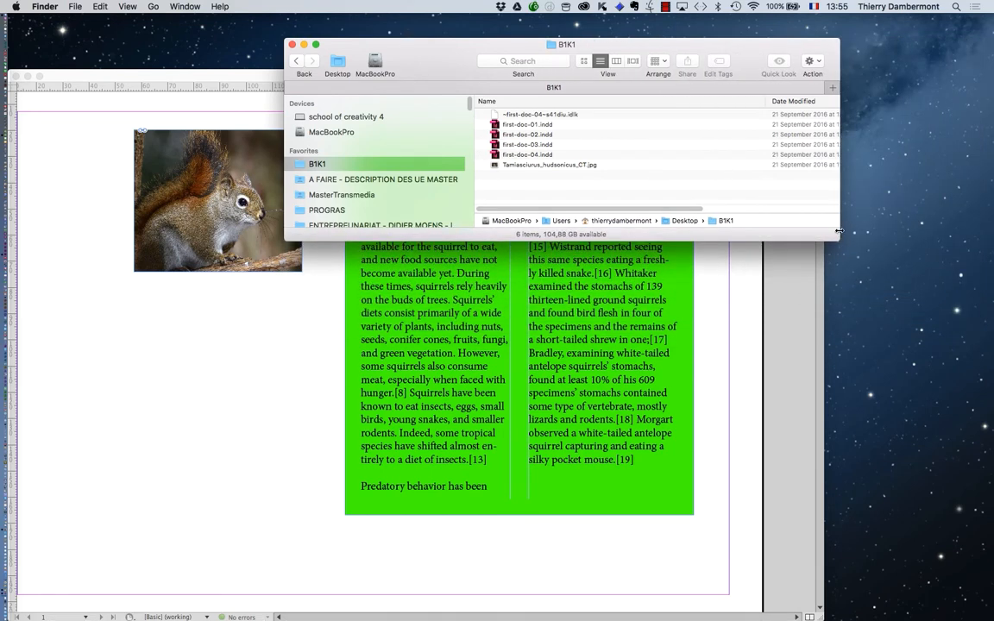
Step: Switch back to InDesign and move the squirrel picture to about X 47.5, Y 22 mm, left of the green frame
{"action": "left_click", "coordinate": [160, 72]}
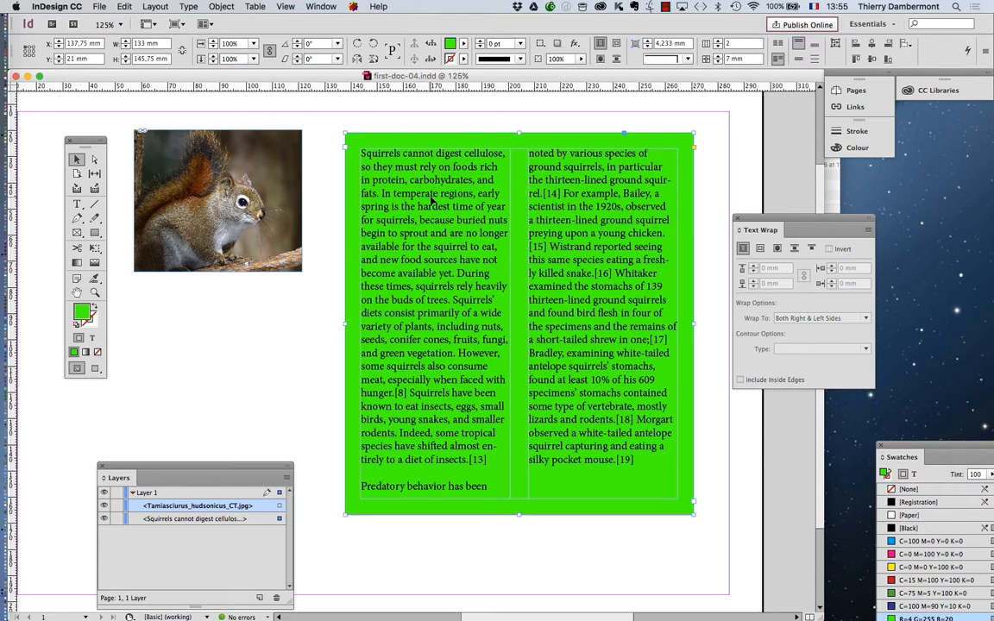
{"action": "left_click_drag", "start_coordinate": [231, 150], "coordinate": [238, 172]}
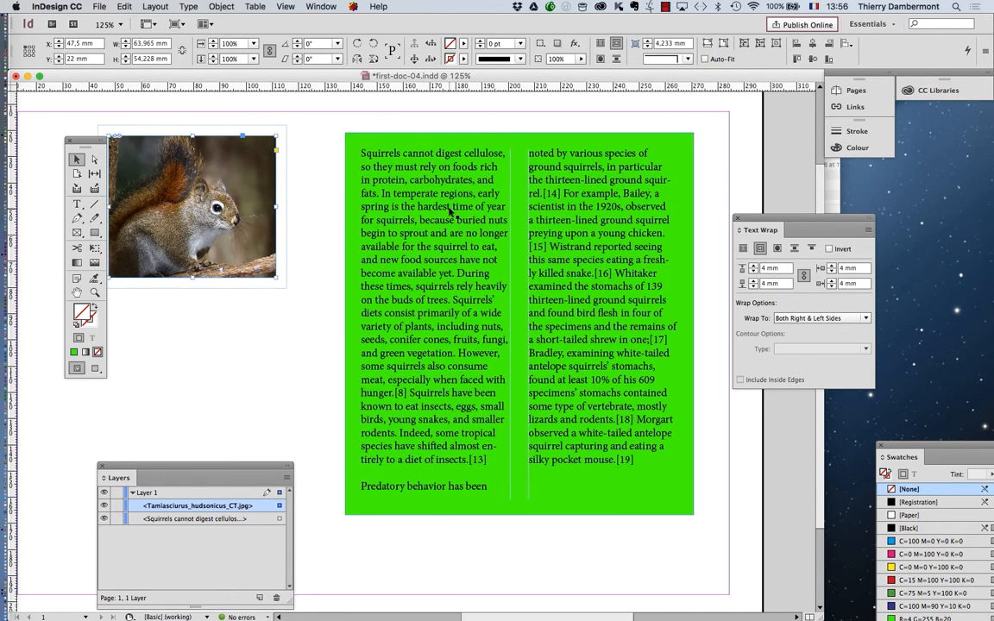
Step: Move the Layers panel over the article's second column and rename Layer 1 as text
{"action": "left_click_drag", "start_coordinate": [260, 470], "coordinate": [729, 185]}
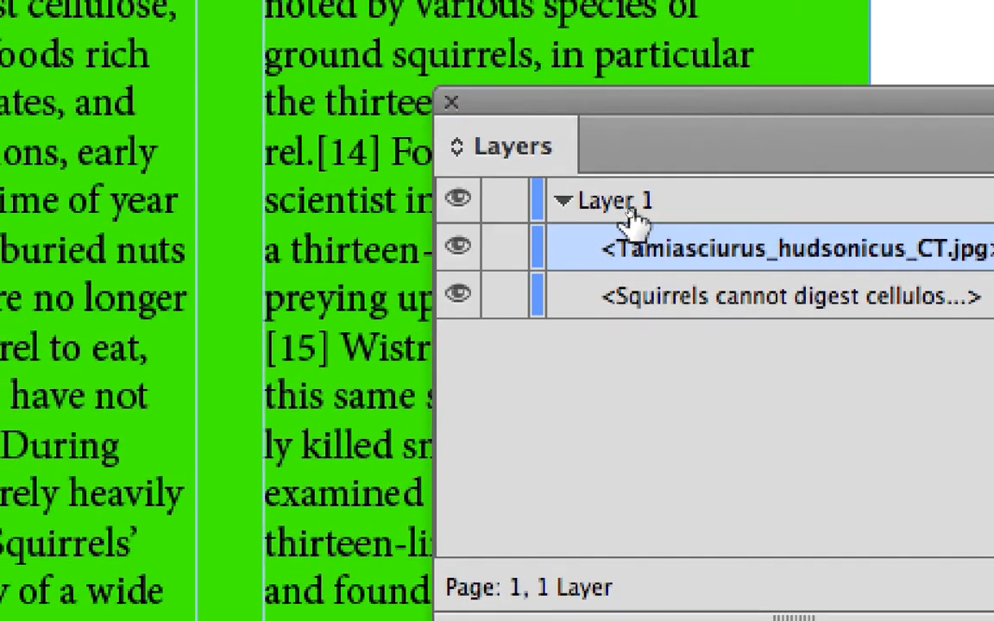
{"action": "double_click", "coordinate": [629, 216]}
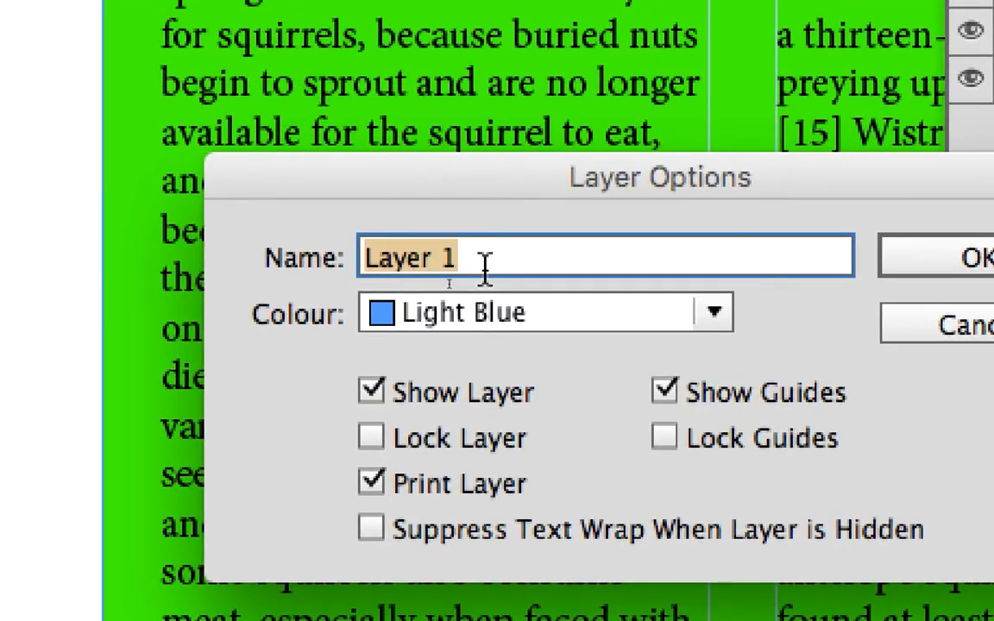
{"action": "type", "text": "text"}
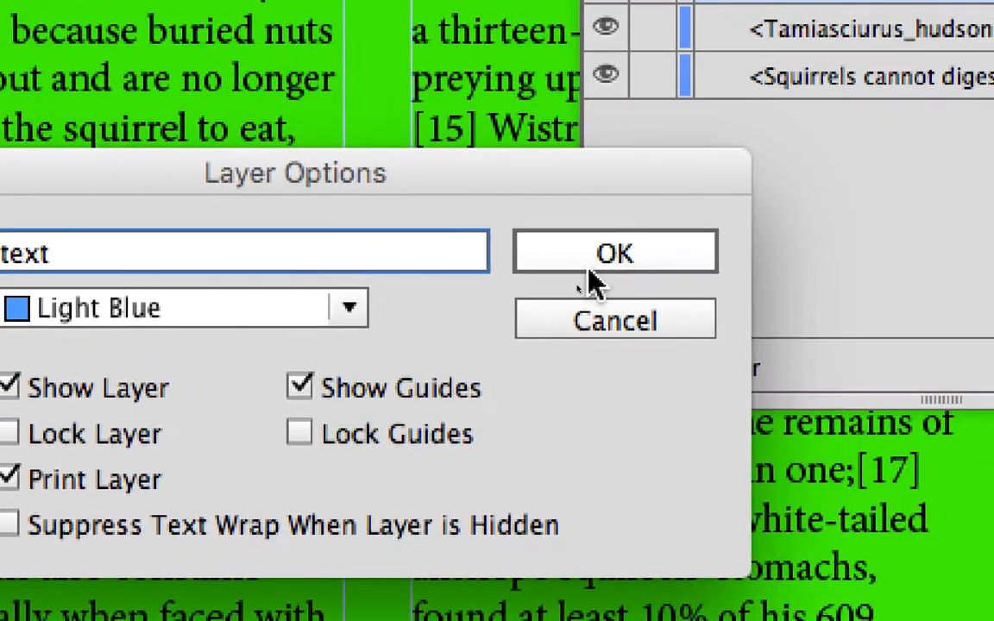
{"action": "left_click", "coordinate": [590, 267]}
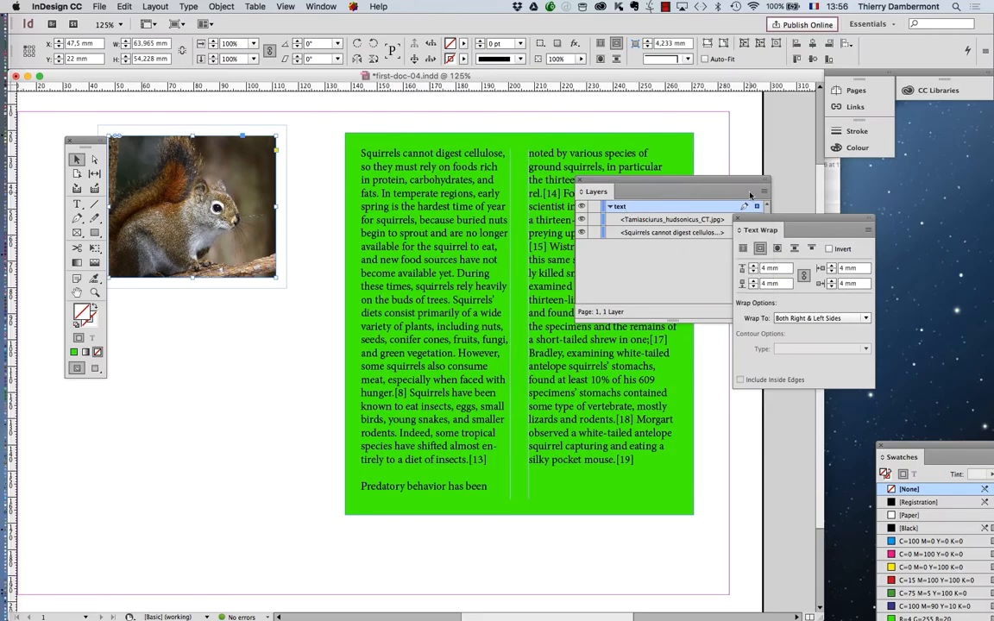
Step: Shift the Layers panel slightly, add a new layer above the text layer and name it pictures
{"action": "left_click_drag", "start_coordinate": [698, 186], "coordinate": [616, 190]}
{"action": "left_click_drag", "start_coordinate": [555, 188], "coordinate": [641, 199]}
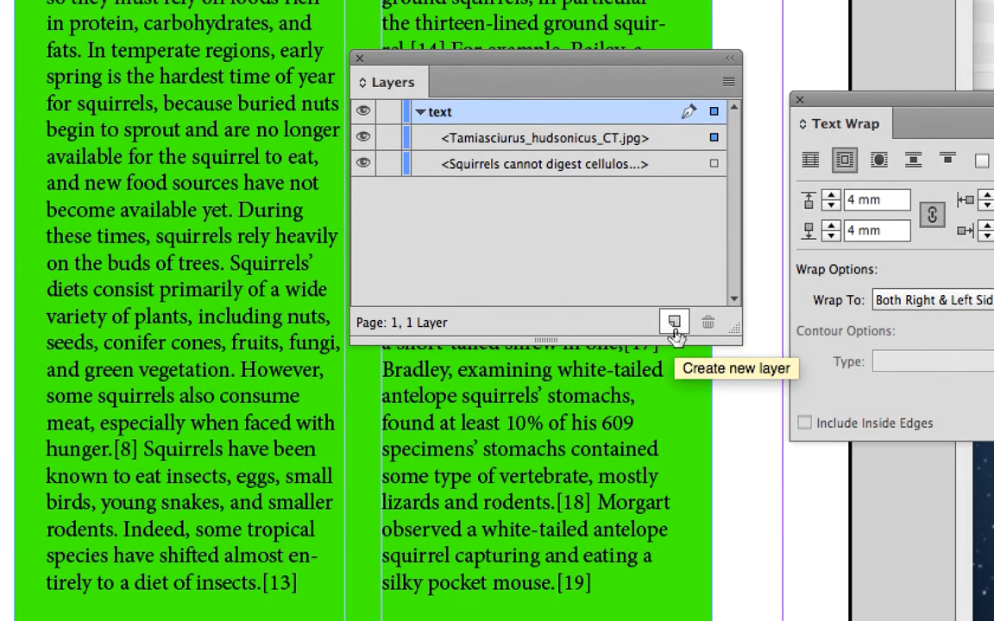
{"action": "left_click", "coordinate": [674, 323]}
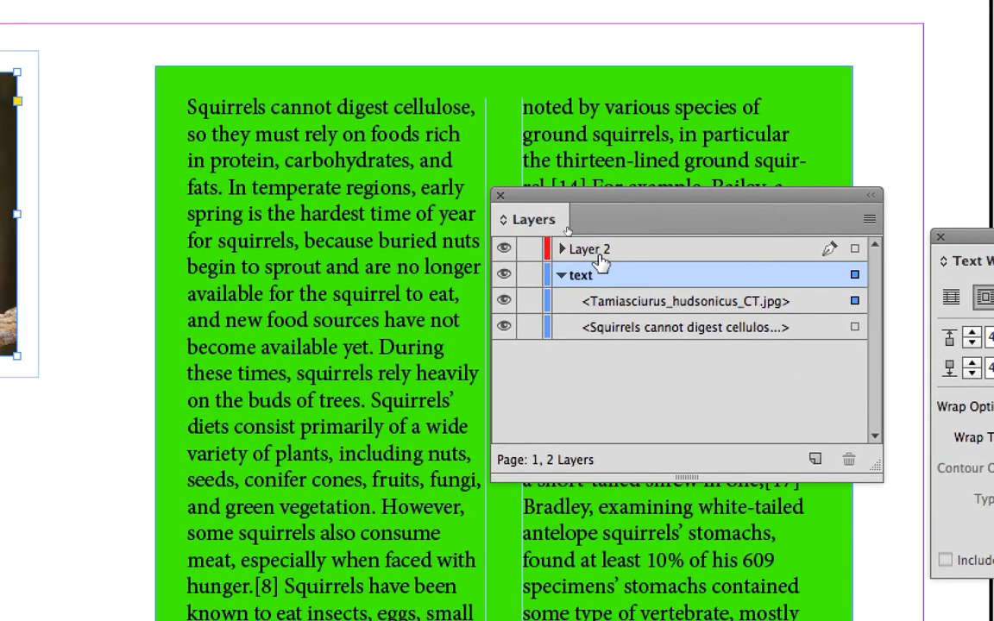
{"action": "double_click", "coordinate": [598, 256]}
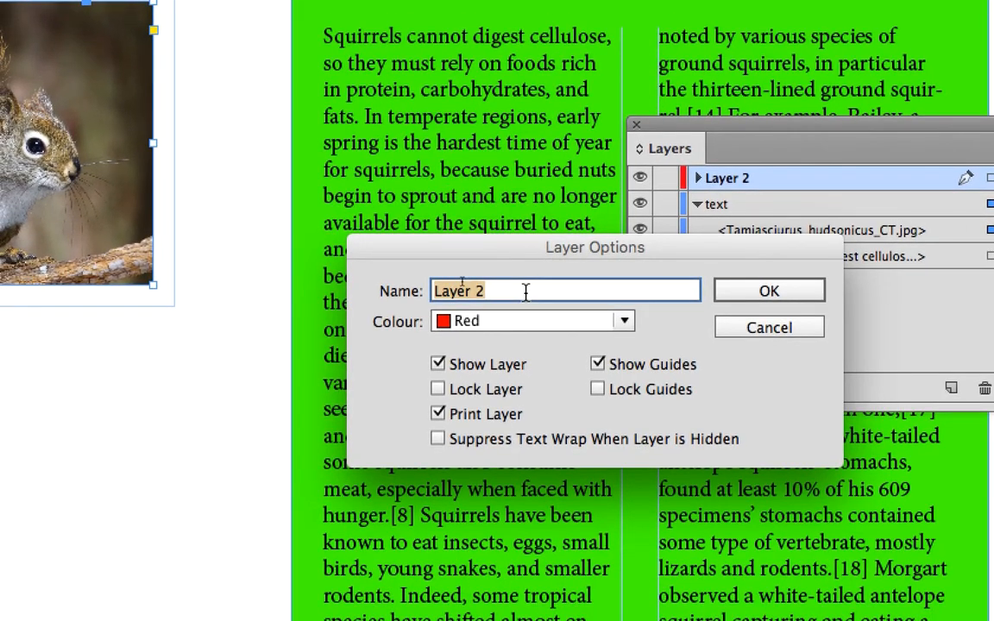
{"action": "type", "text": "pictures"}
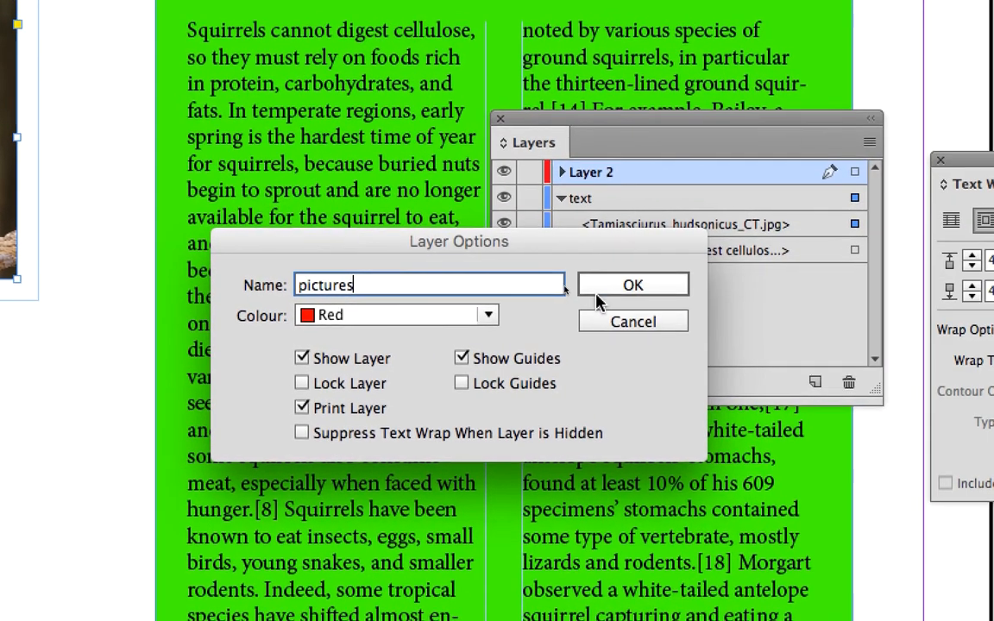
{"action": "left_click", "coordinate": [741, 291]}
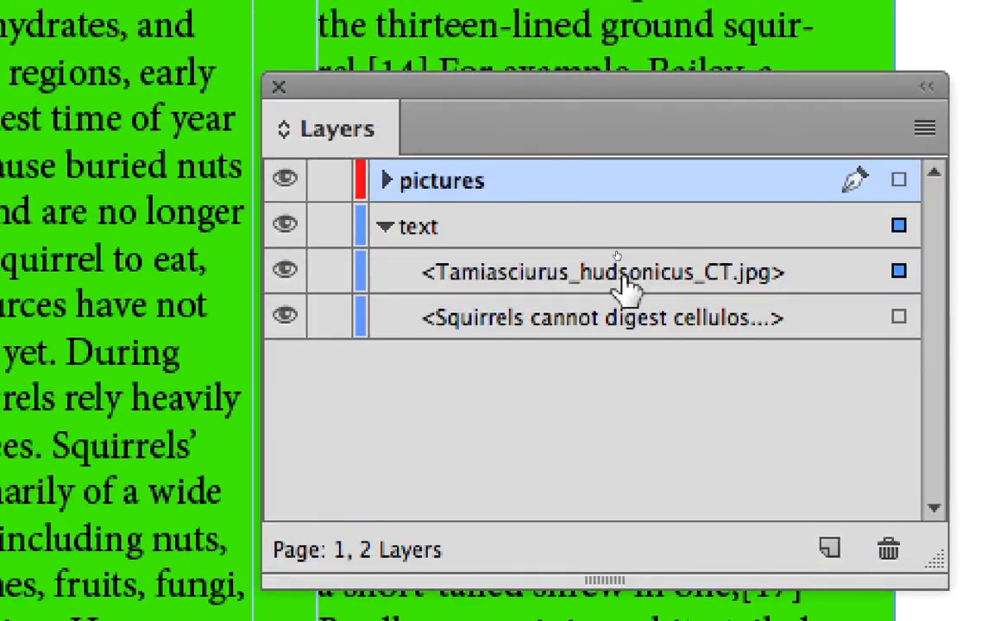
Step: Try to move the Tamiasciurus_hudsonicus_CT.jpg entry from the text layer onto the pictures layer
{"action": "left_click", "coordinate": [608, 274]}
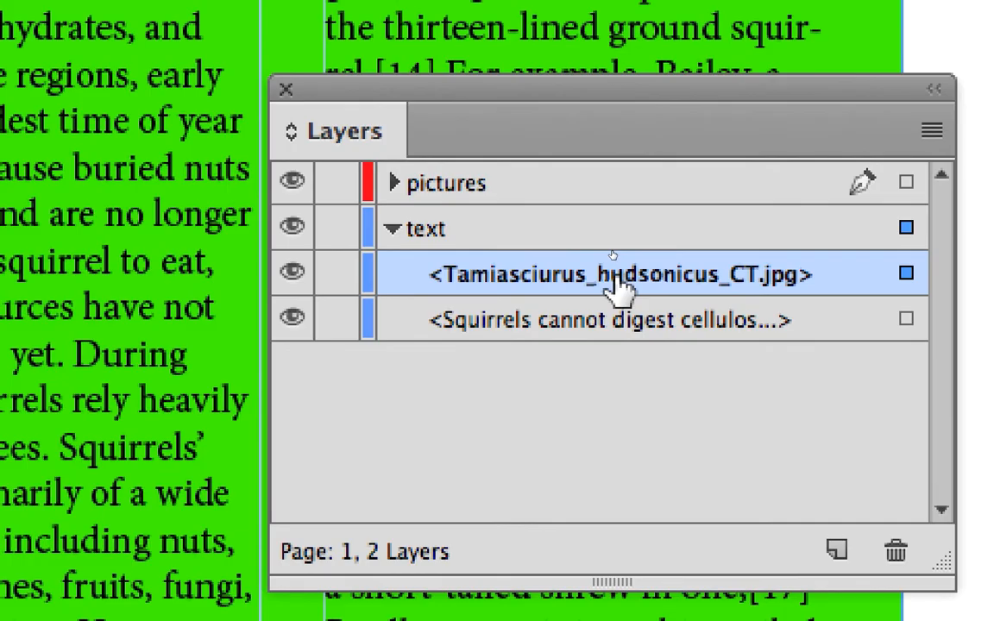
{"action": "left_click_drag", "start_coordinate": [617, 287], "coordinate": [560, 186]}
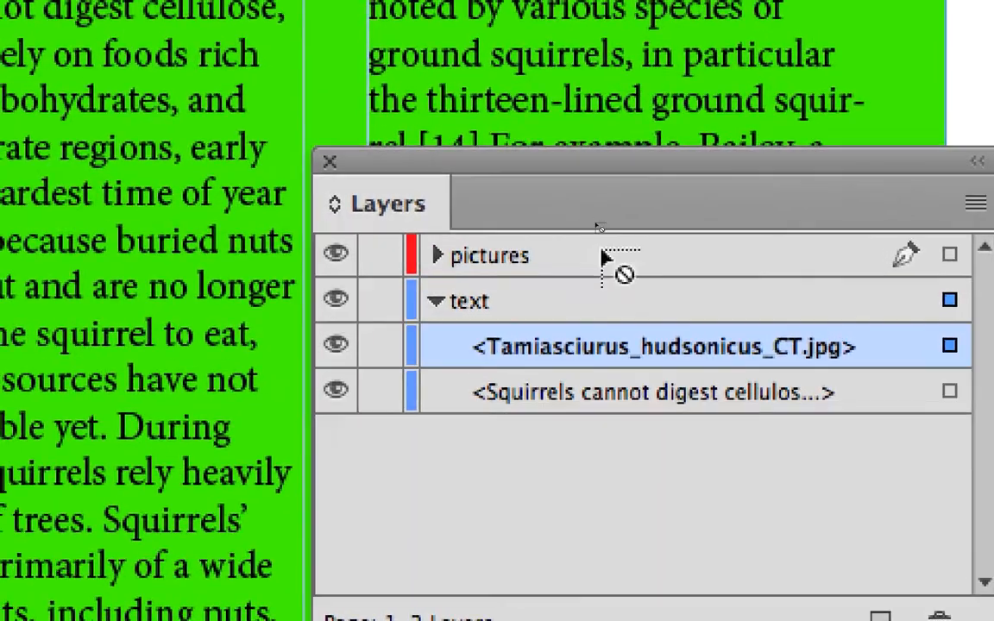
{"action": "left_click_drag", "start_coordinate": [601, 258], "coordinate": [593, 318]}
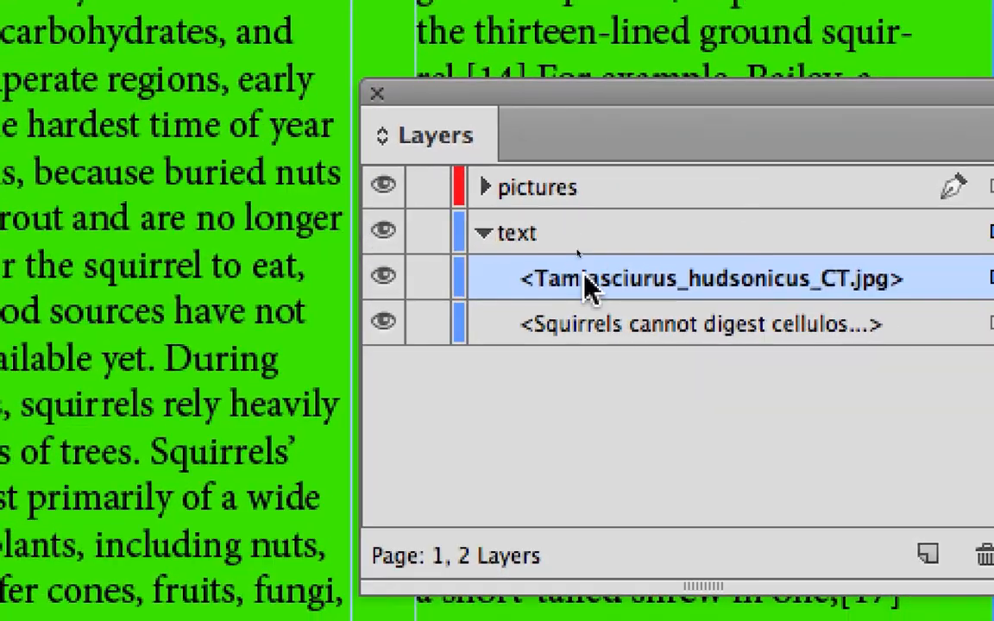
{"action": "left_click", "coordinate": [584, 275]}
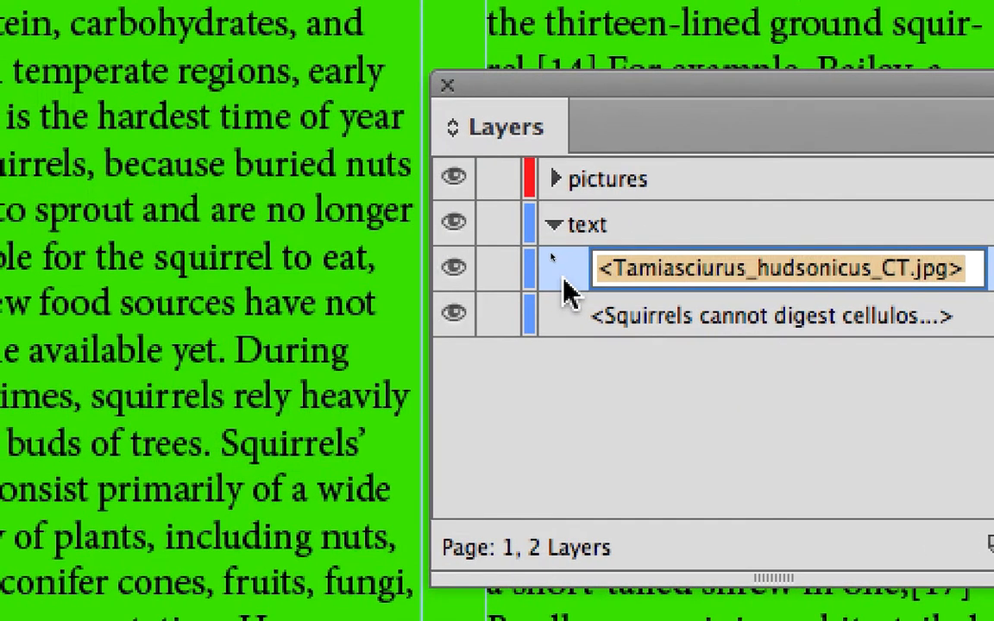
{"action": "left_click", "coordinate": [492, 285]}
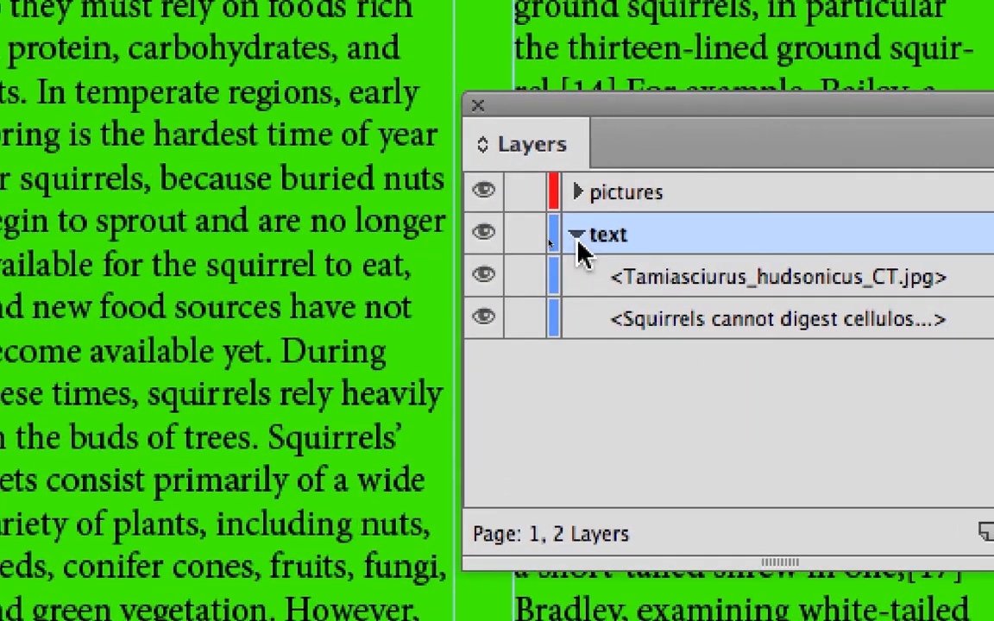
Step: Collapse the text layer, move the selected squirrel picture to the pictures layer and check that layer's contents
{"action": "left_click", "coordinate": [576, 242]}
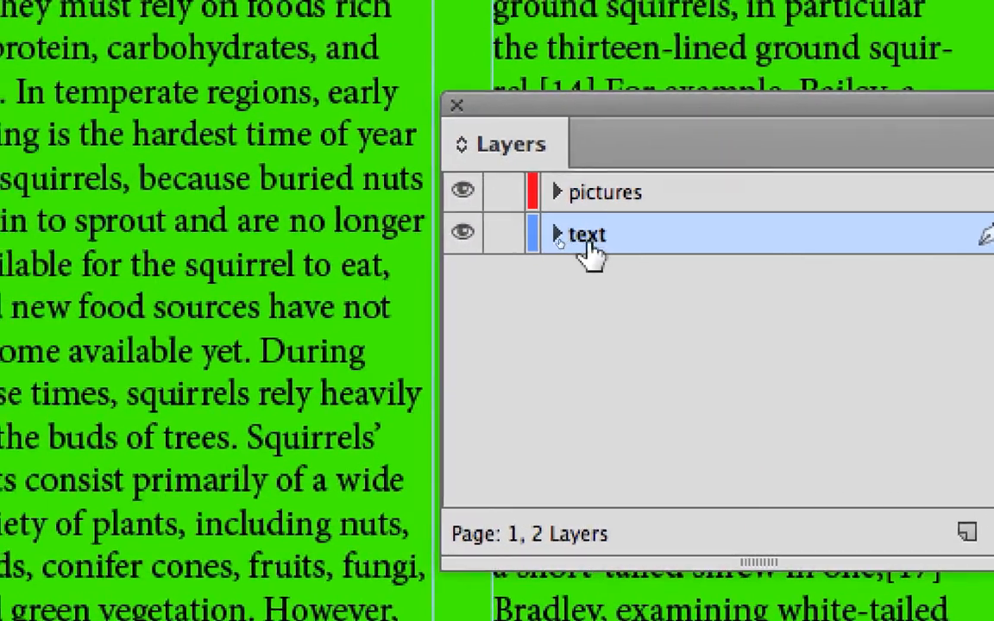
{"action": "left_click", "coordinate": [520, 233]}
{"action": "left_click", "coordinate": [520, 234]}
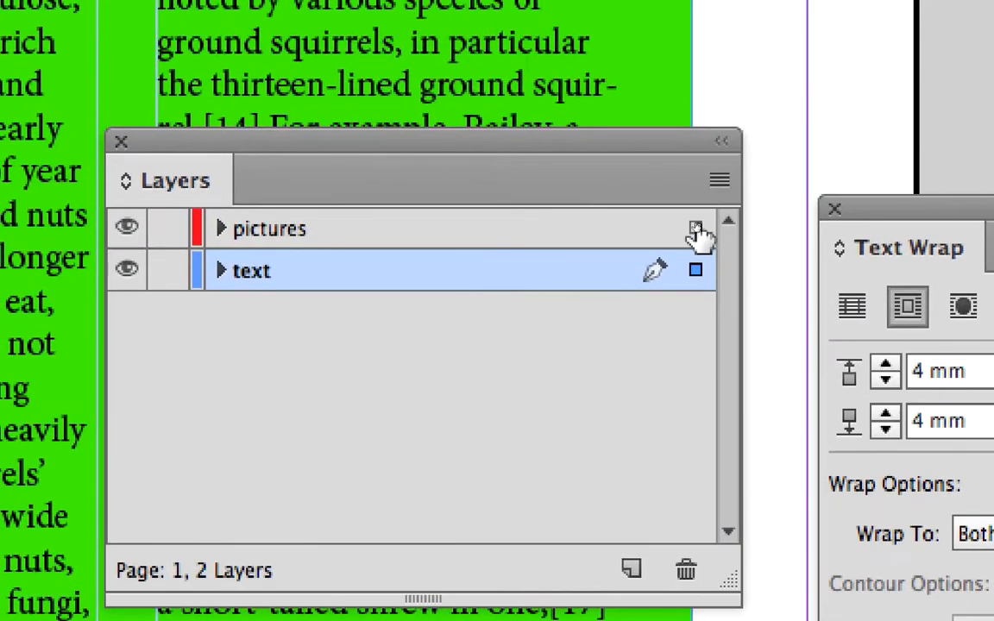
{"action": "left_click", "coordinate": [695, 228]}
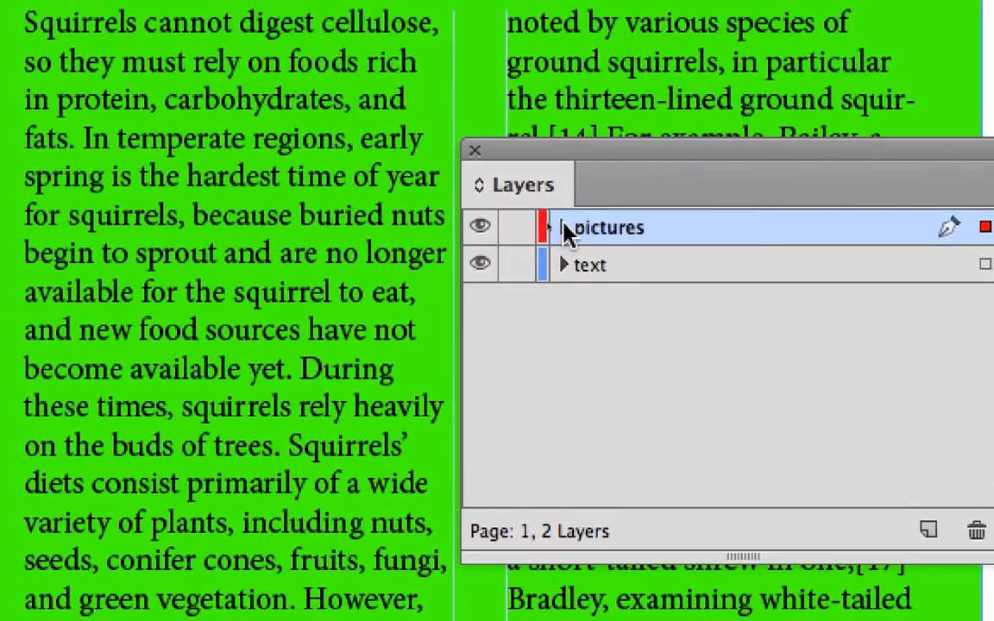
{"action": "left_click", "coordinate": [559, 226]}
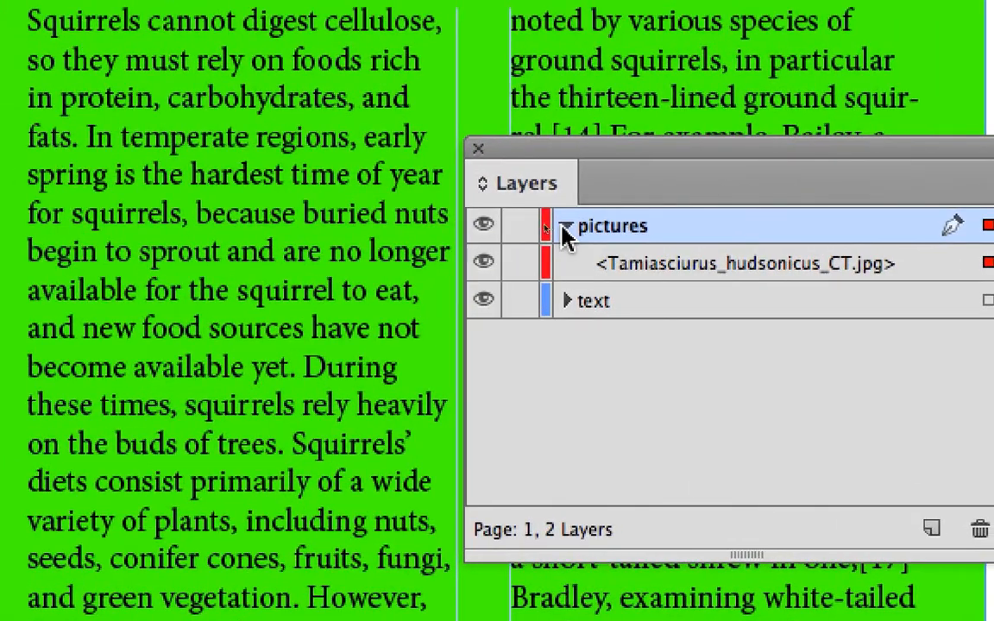
{"action": "left_click", "coordinate": [301, 197]}
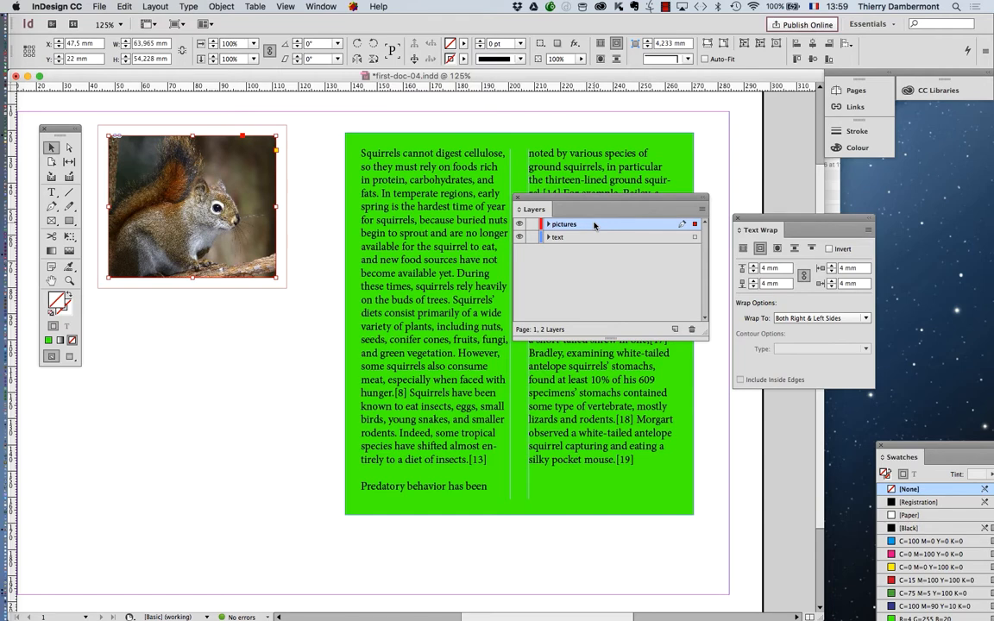
Step: Close the Layers panel and select the article frame and squirrel picture in turn to compare their layer colours
{"action": "left_click", "coordinate": [518, 199]}
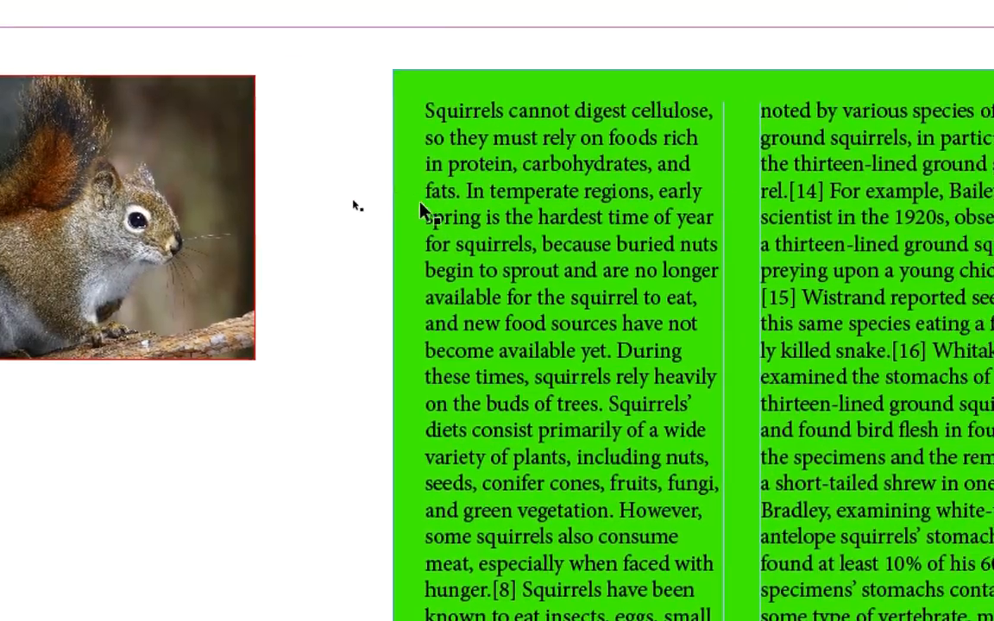
{"action": "left_click", "coordinate": [423, 212]}
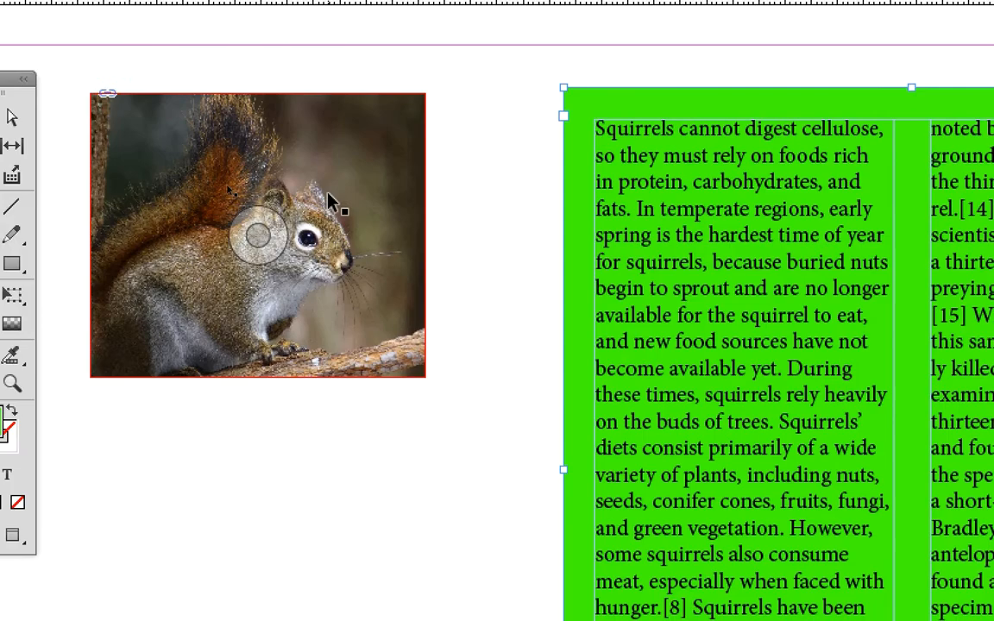
{"action": "left_click", "coordinate": [175, 220]}
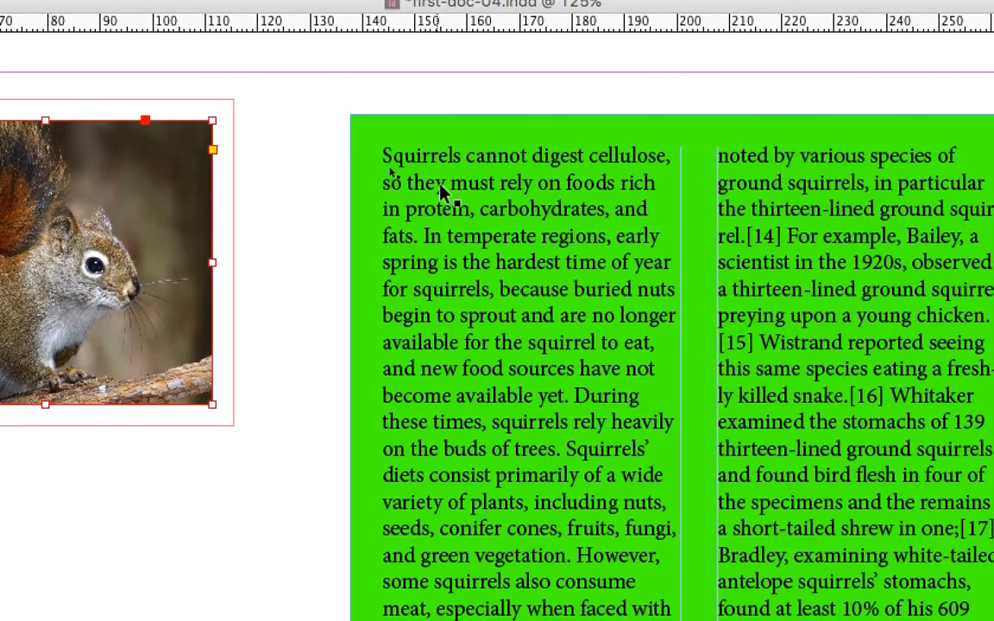
{"action": "left_click", "coordinate": [732, 156]}
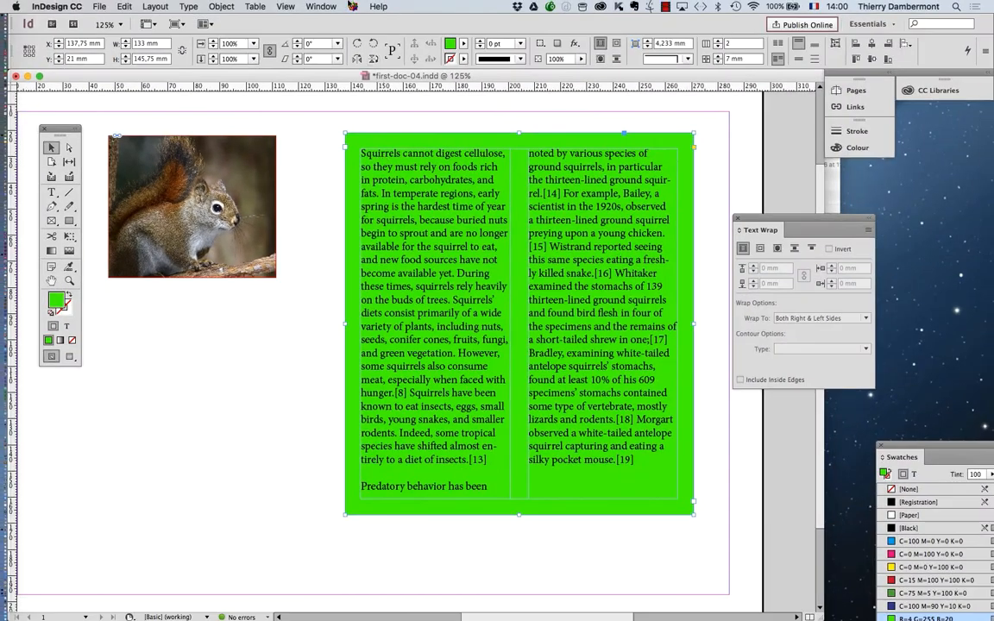
Step: Reopen the Layers panel and place it further right, over the article's second column
{"action": "left_click", "coordinate": [332, 6]}
{"action": "left_click", "coordinate": [371, 220]}
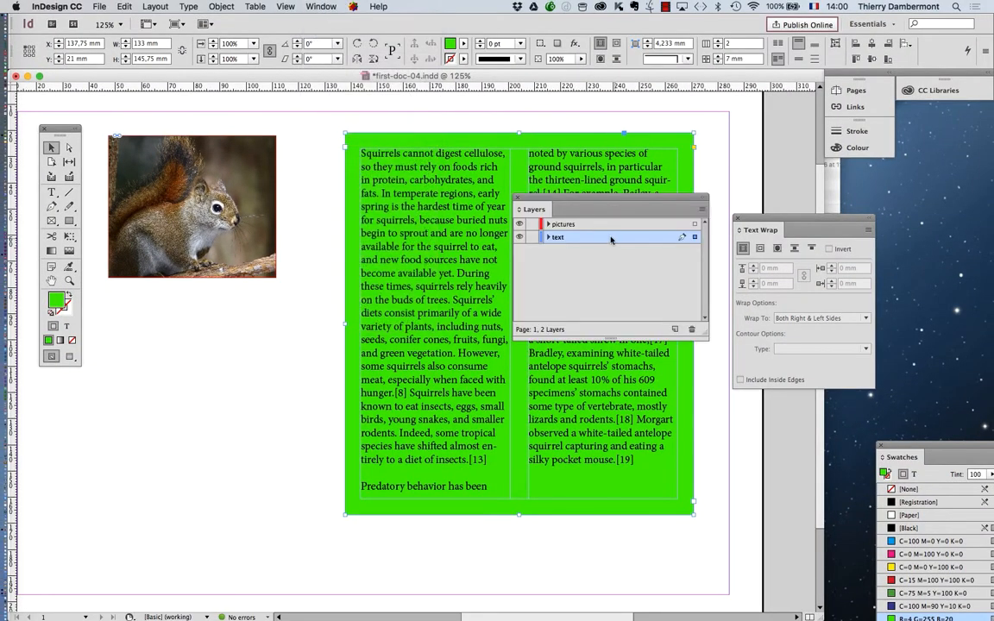
{"action": "left_click_drag", "start_coordinate": [523, 209], "coordinate": [599, 185]}
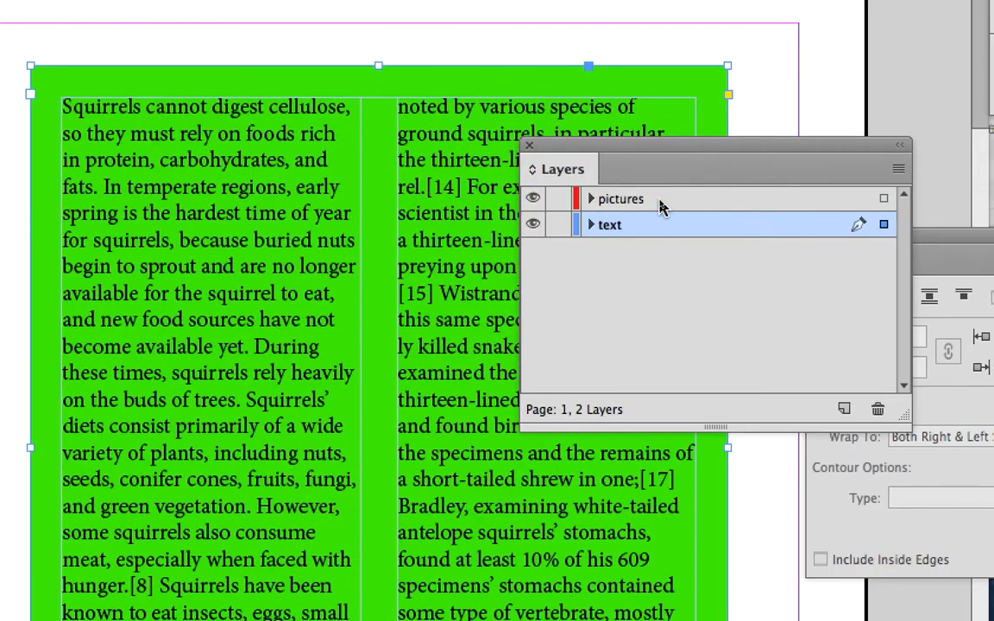
Step: Make the pictures layer active and select the squirrel picture on the page
{"action": "left_click", "coordinate": [660, 207]}
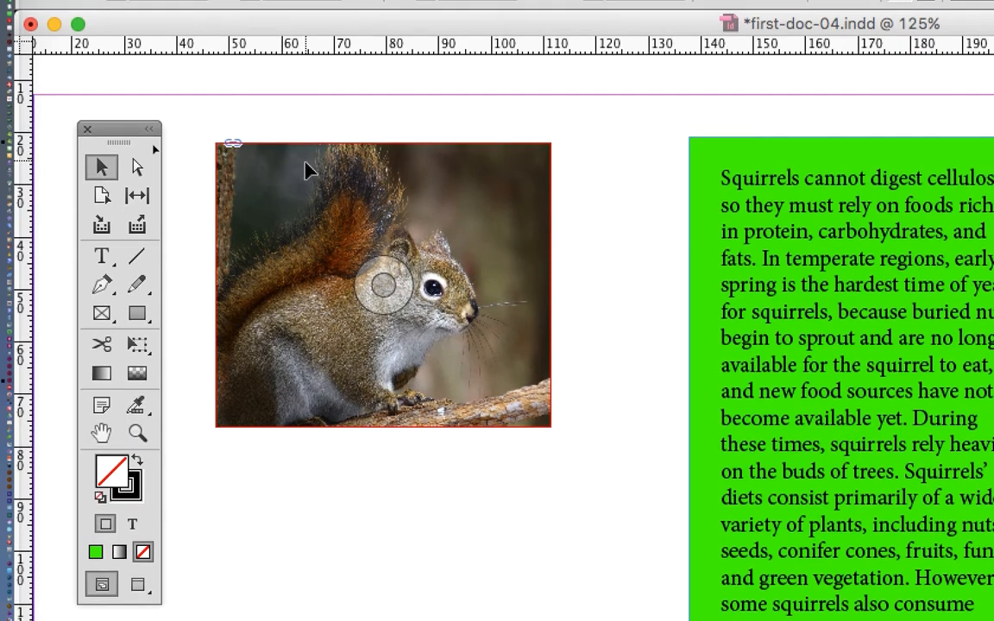
{"action": "left_click", "coordinate": [306, 170]}
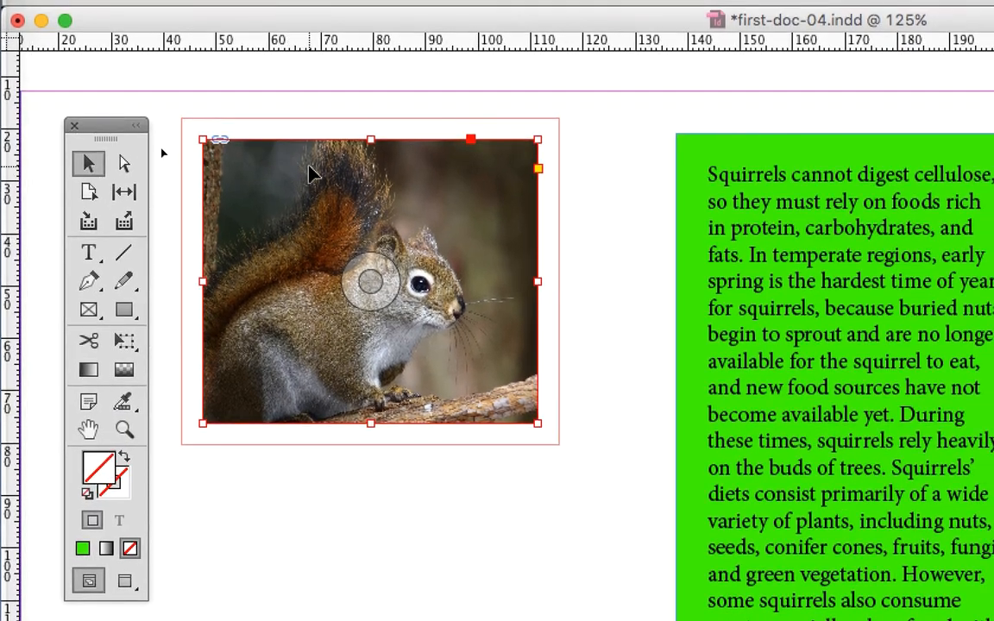
{"action": "double_click", "coordinate": [305, 165]}
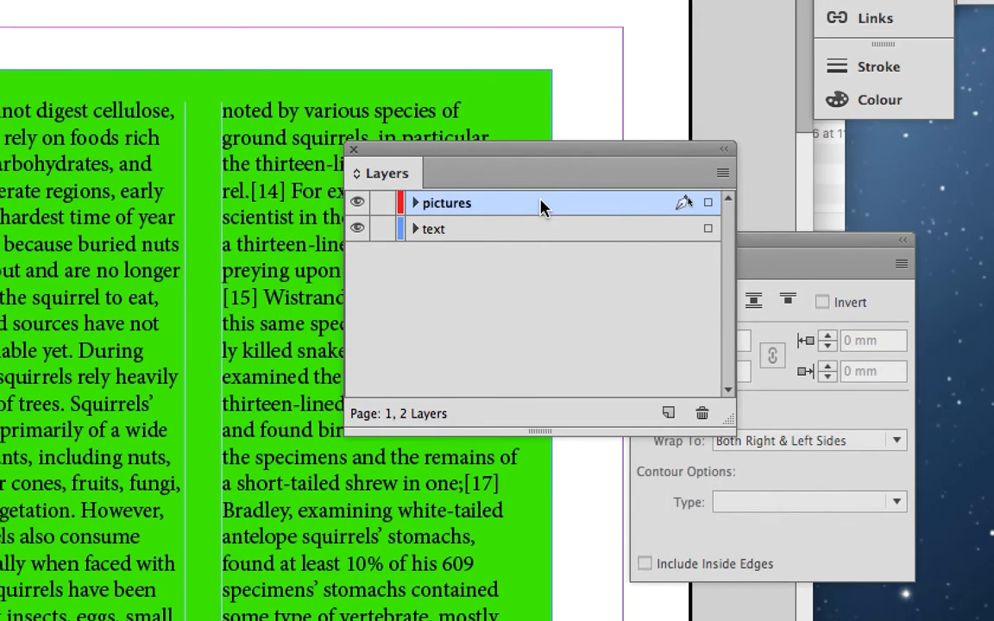
Step: Examine the colour choices in the pictures layer's options and leave them without changing anything
{"action": "double_click", "coordinate": [540, 206]}
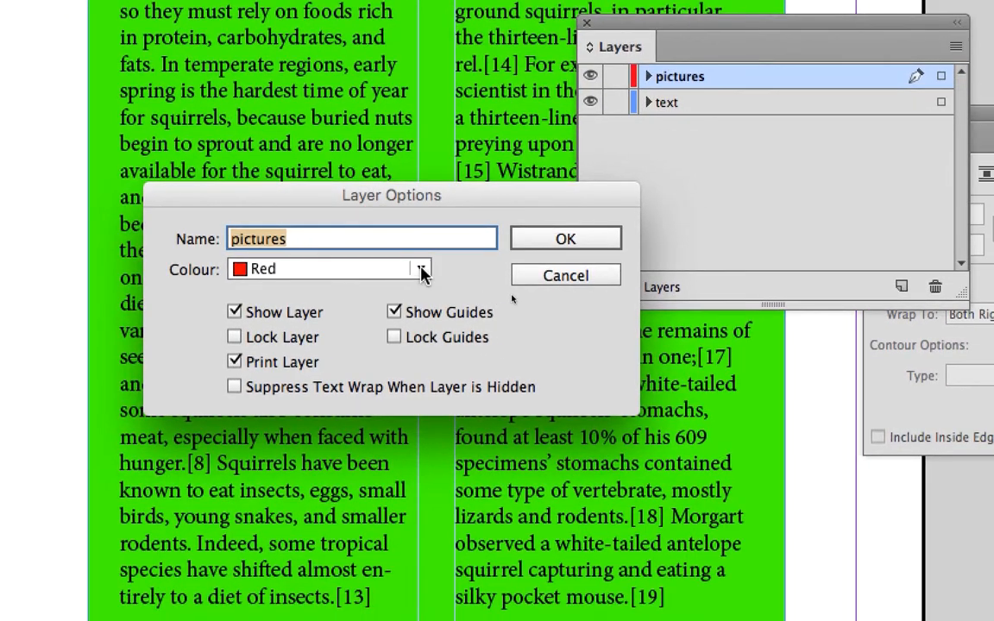
{"action": "left_click", "coordinate": [462, 295]}
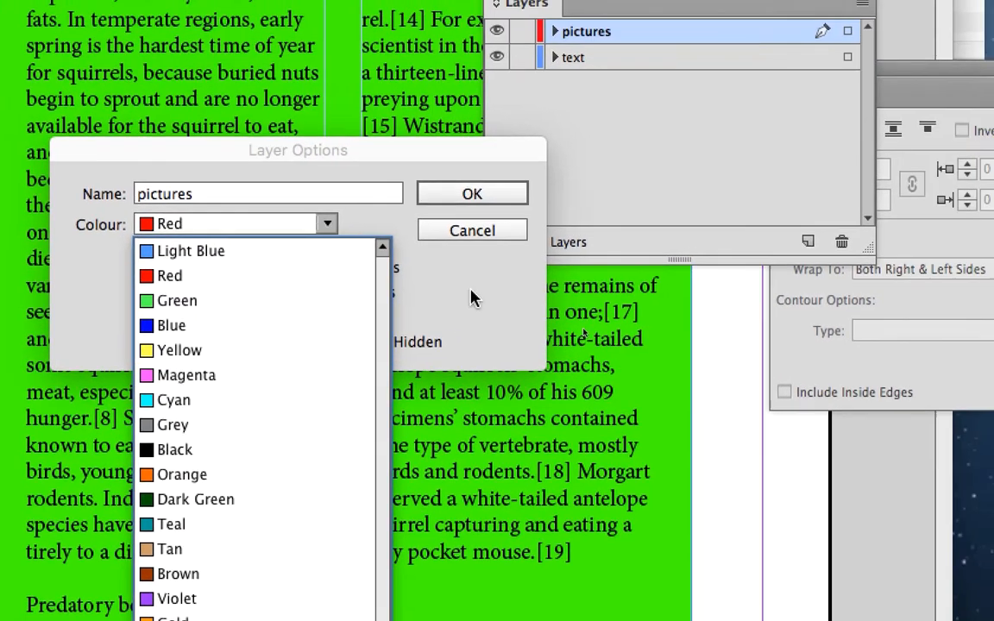
{"action": "left_click", "coordinate": [605, 145]}
{"action": "left_click", "coordinate": [605, 142]}
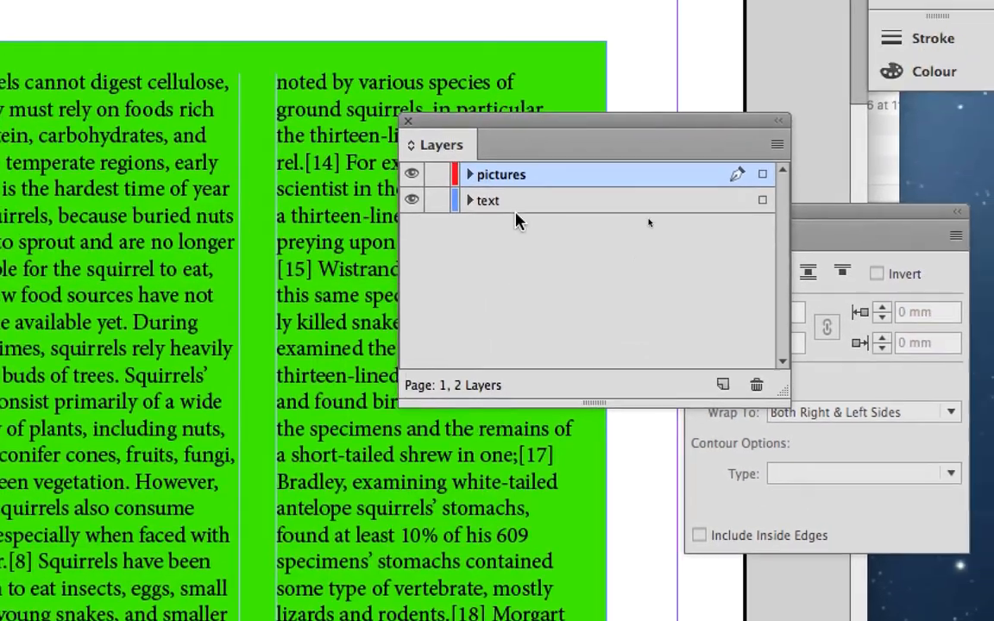
{"action": "double_click", "coordinate": [563, 176]}
{"action": "left_click", "coordinate": [160, 369]}
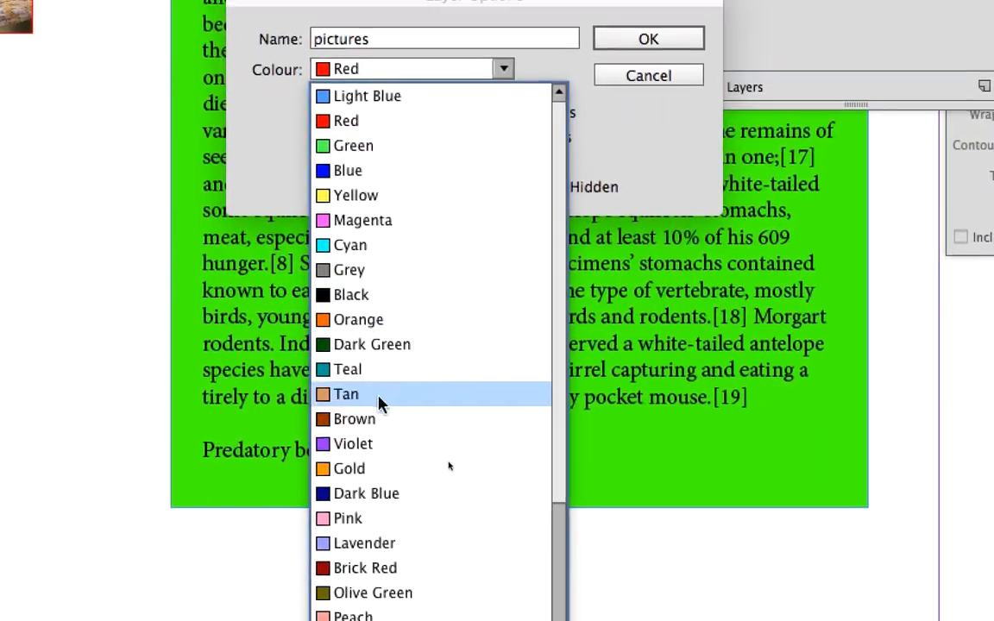
{"action": "left_click", "coordinate": [648, 75]}
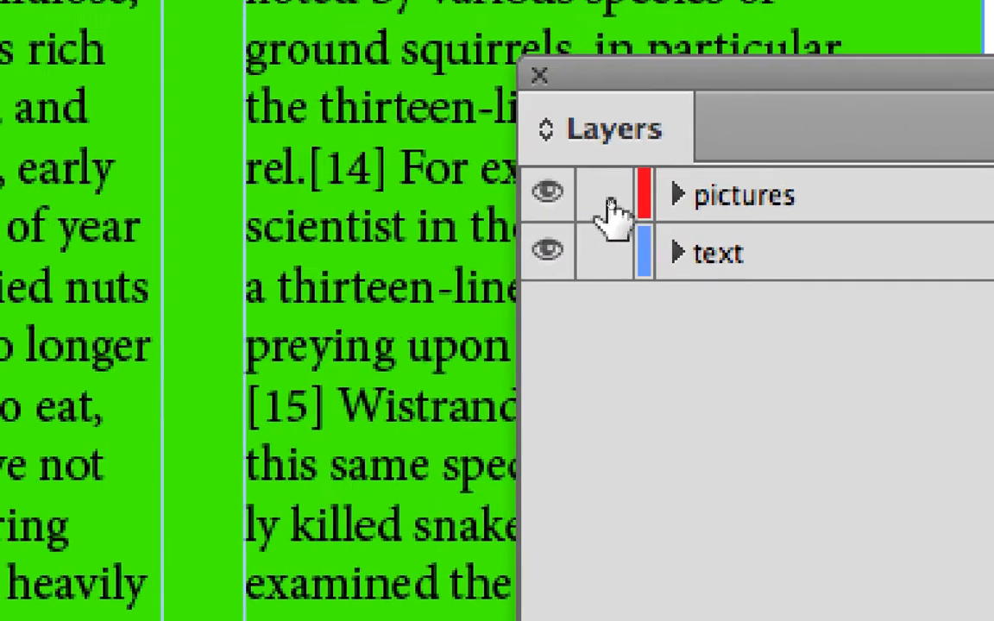
Step: Lock the pictures layer
{"action": "left_click", "coordinate": [611, 197]}
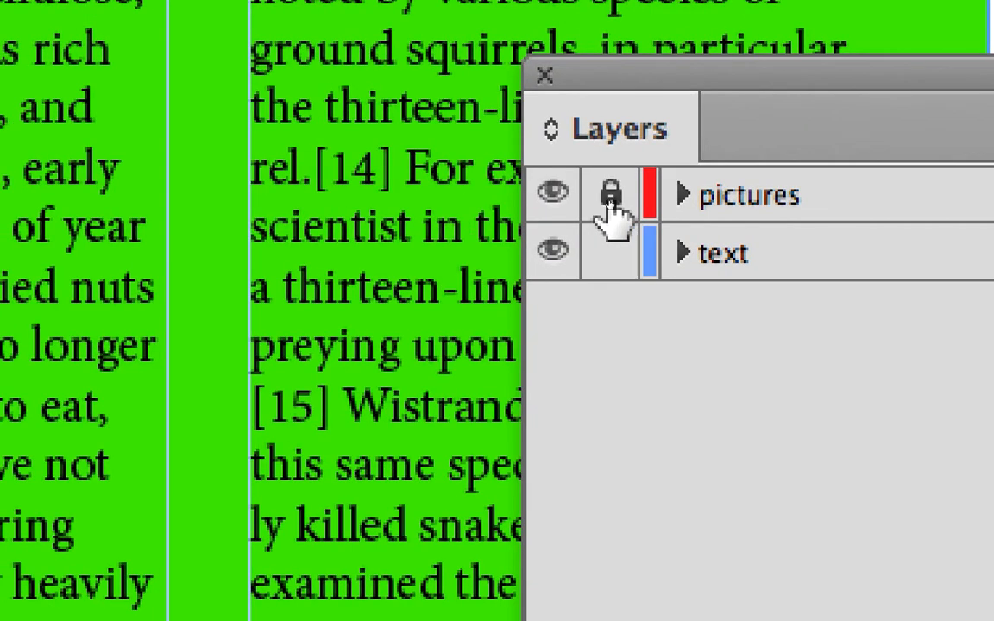